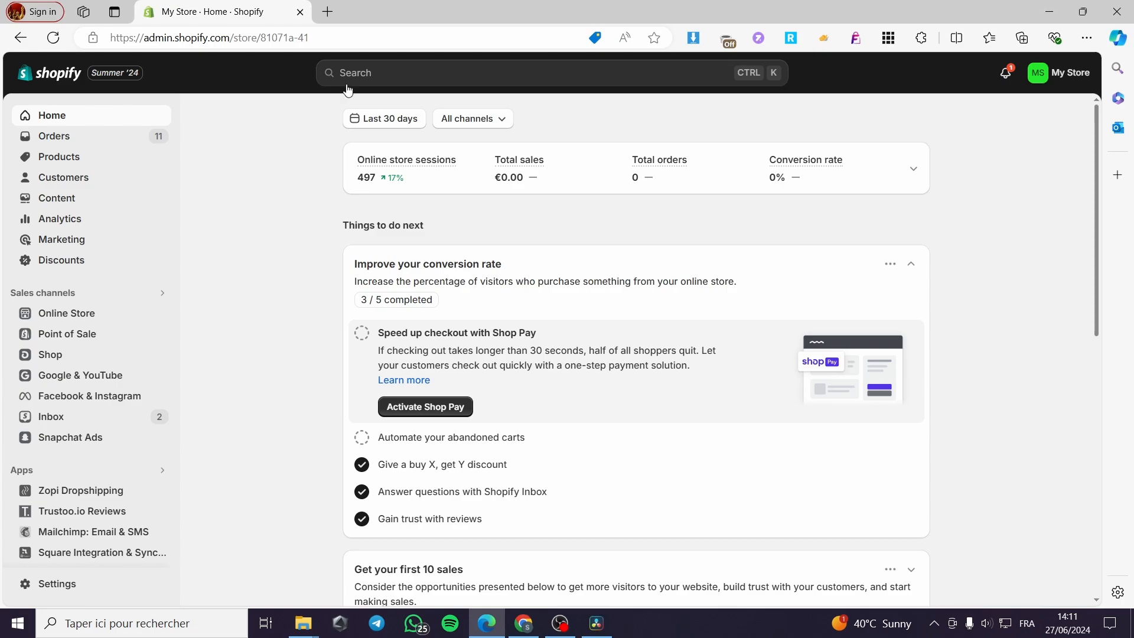
- Search for "stick button" from the store admin and open the matching results in the Shopify App Store
left_click(459, 79)
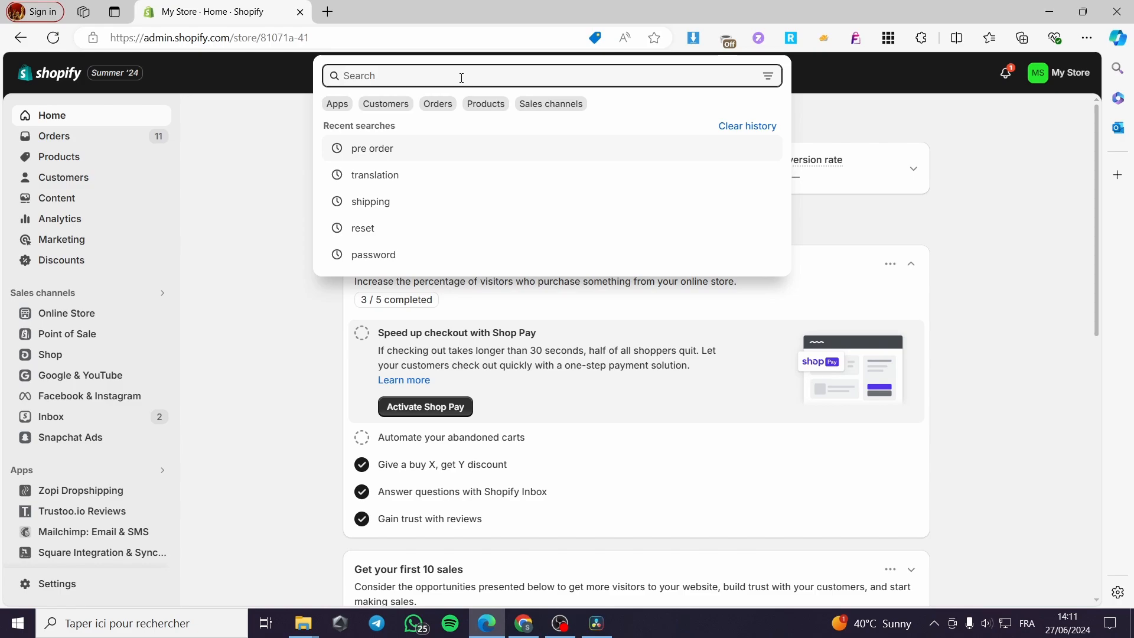
type("stick butto")
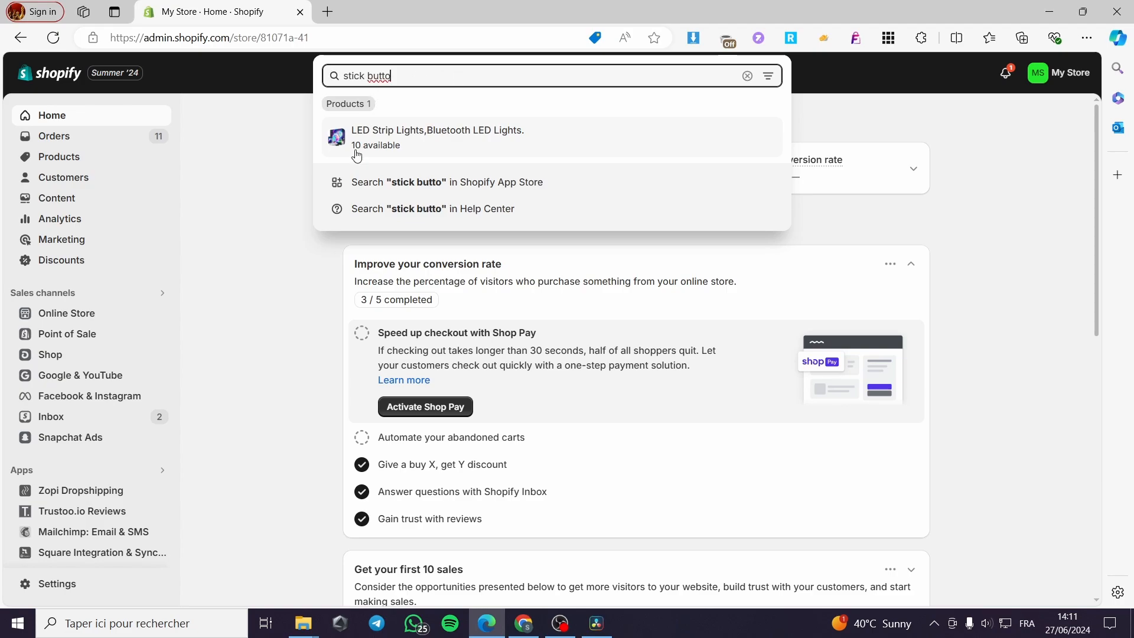
type("n")
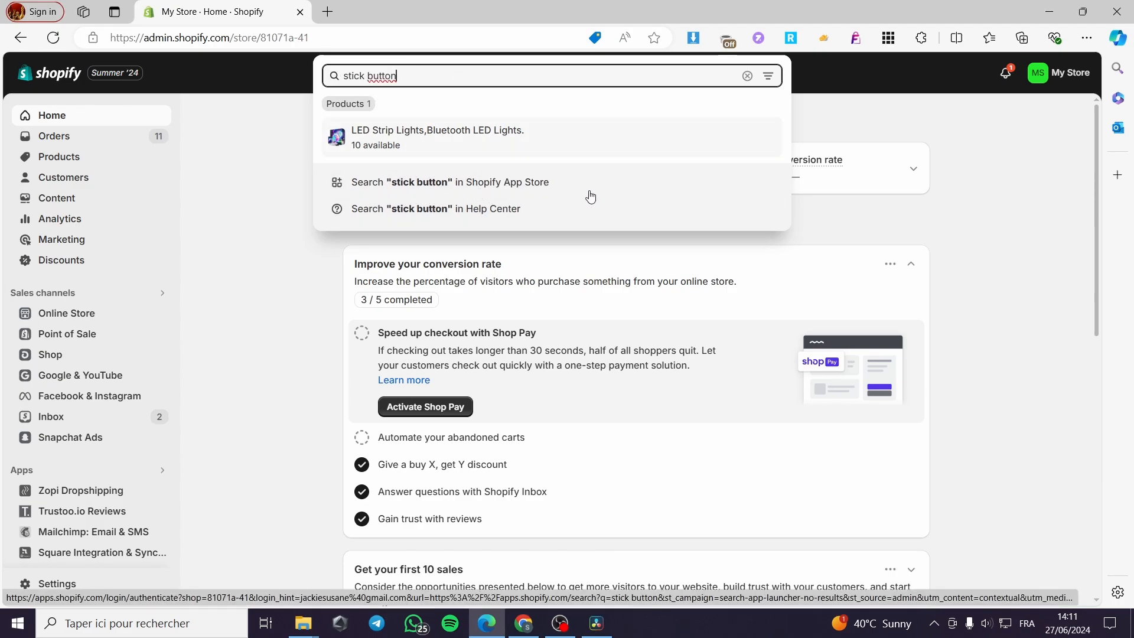
left_click(474, 183)
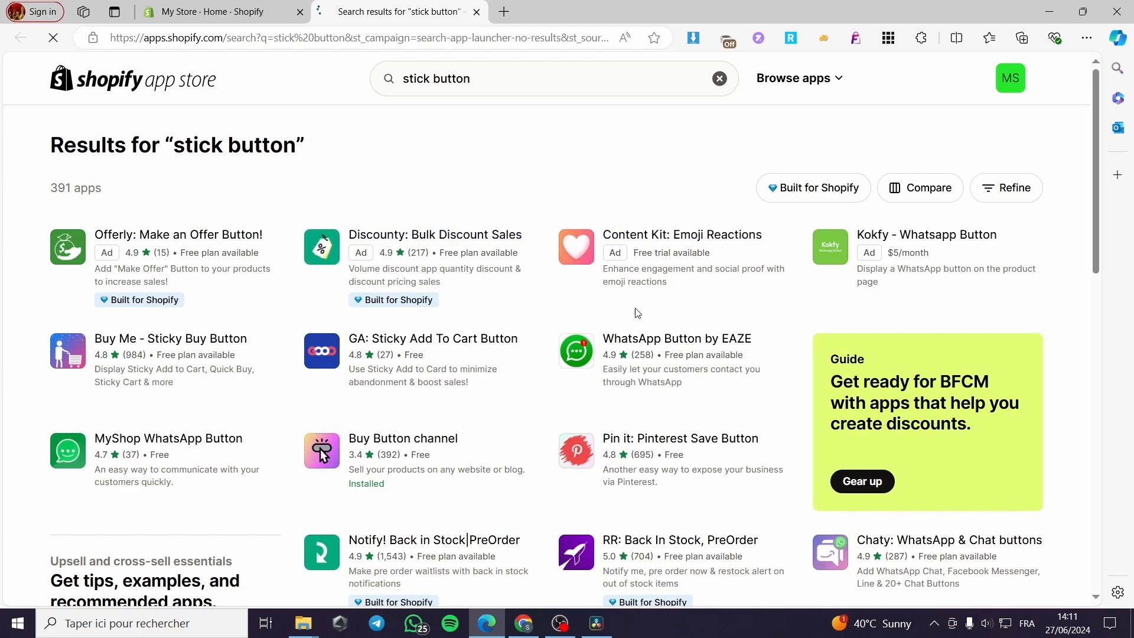
- Browse the app results and refine the app store search to "globo stick button"
scroll(640, 313, "down", 1)
scroll(609, 308, "down", 1)
scroll(609, 308, "down", 2)
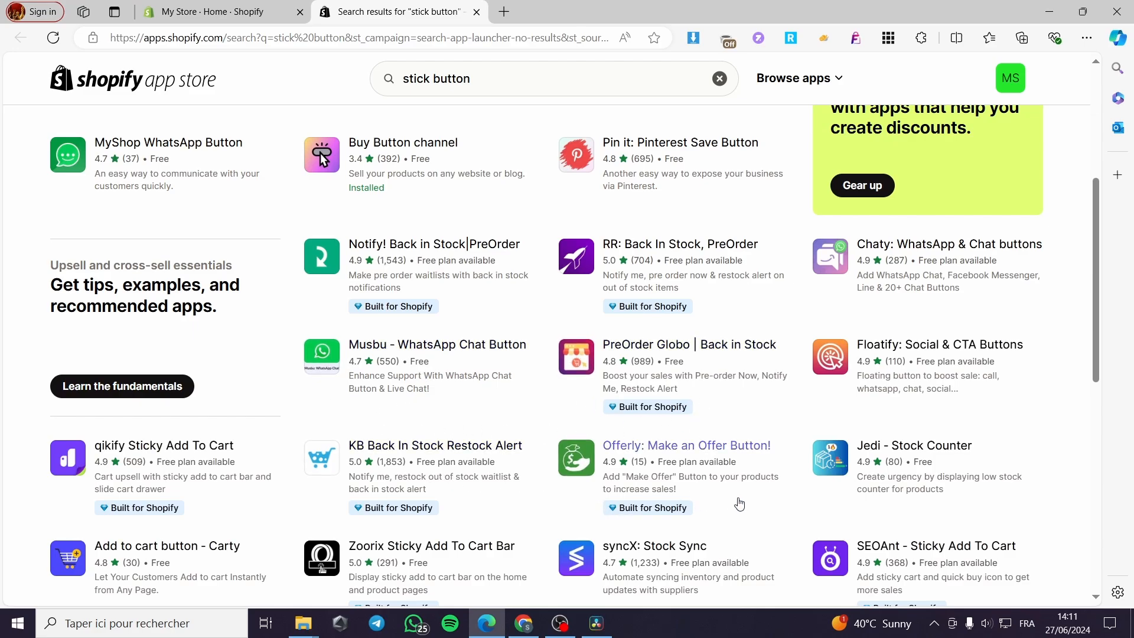
scroll(599, 480, "up", 4)
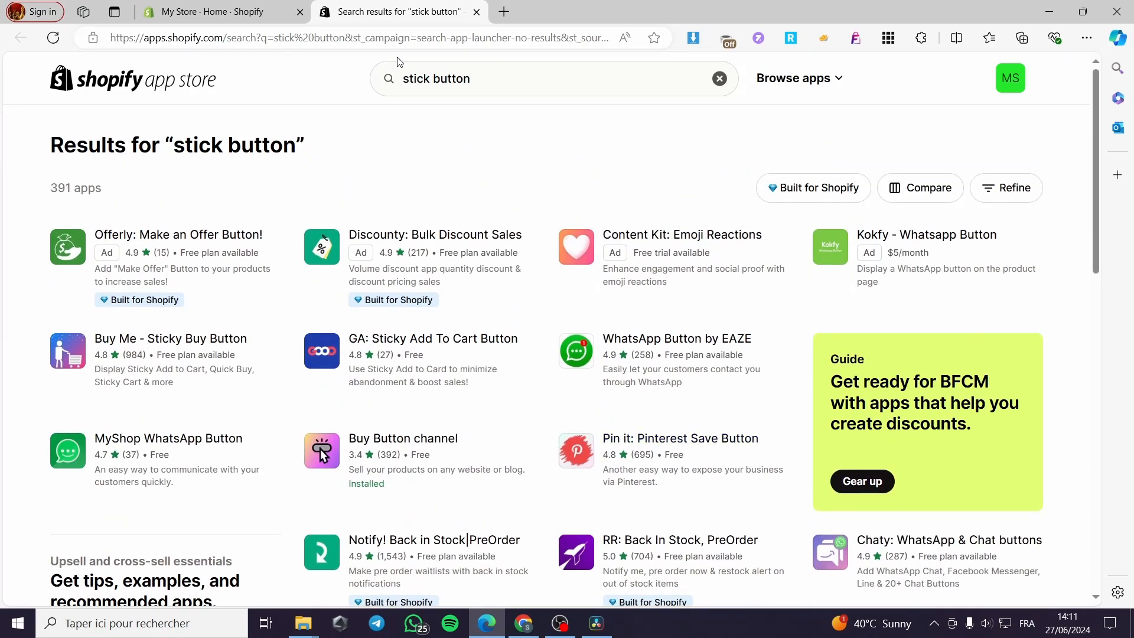
scroll(614, 542, "down", 3)
scroll(439, 429, "up", 3)
left_click(394, 68)
type("globo")
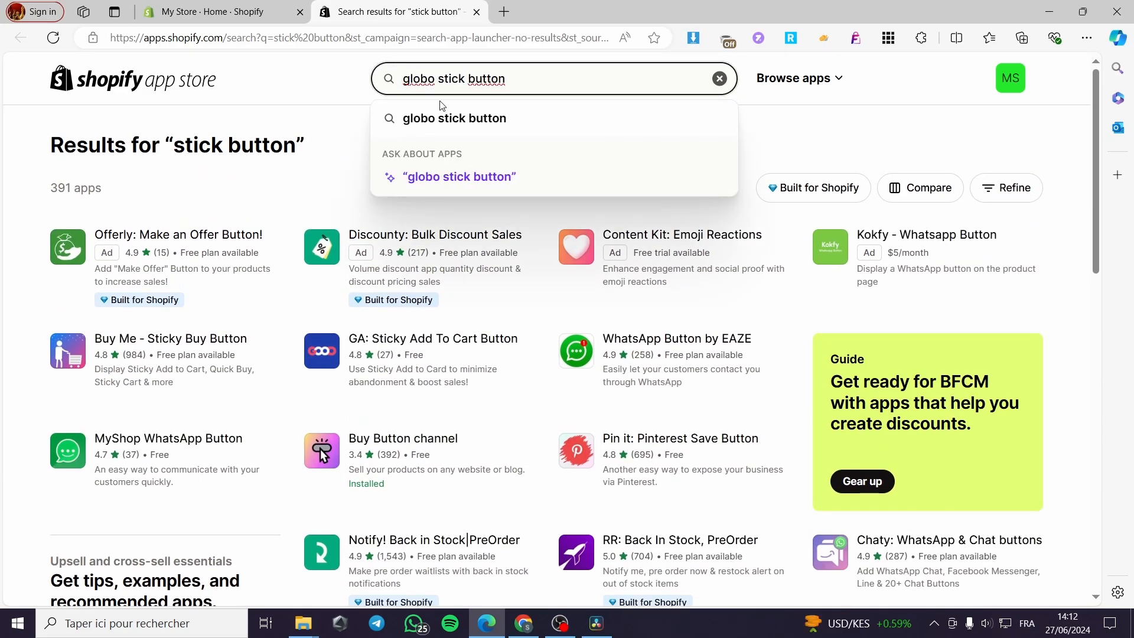
key("Return")
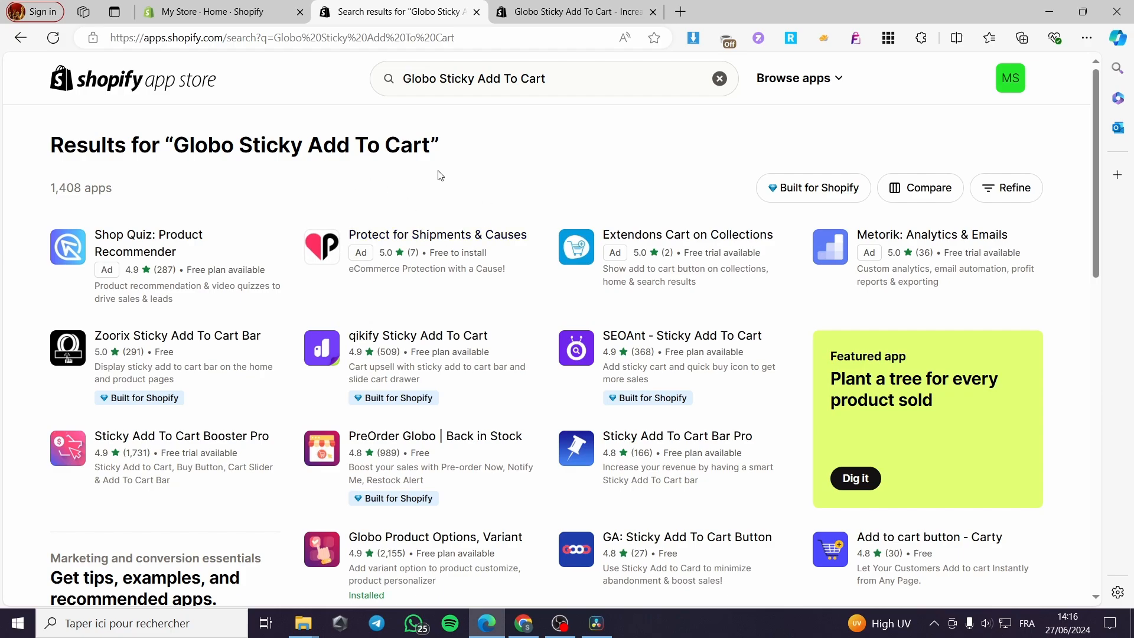
- Install the Globo Sticky Add To Cart app from its app store listing, approving the requested store access
key("ctrl+Tab")
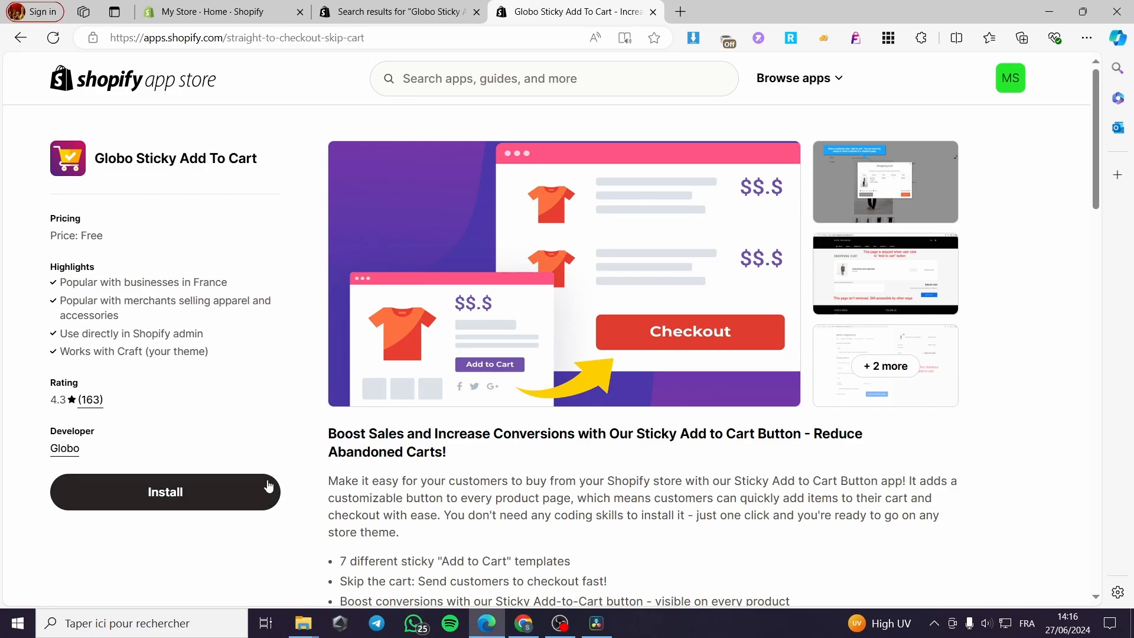
left_click(200, 493)
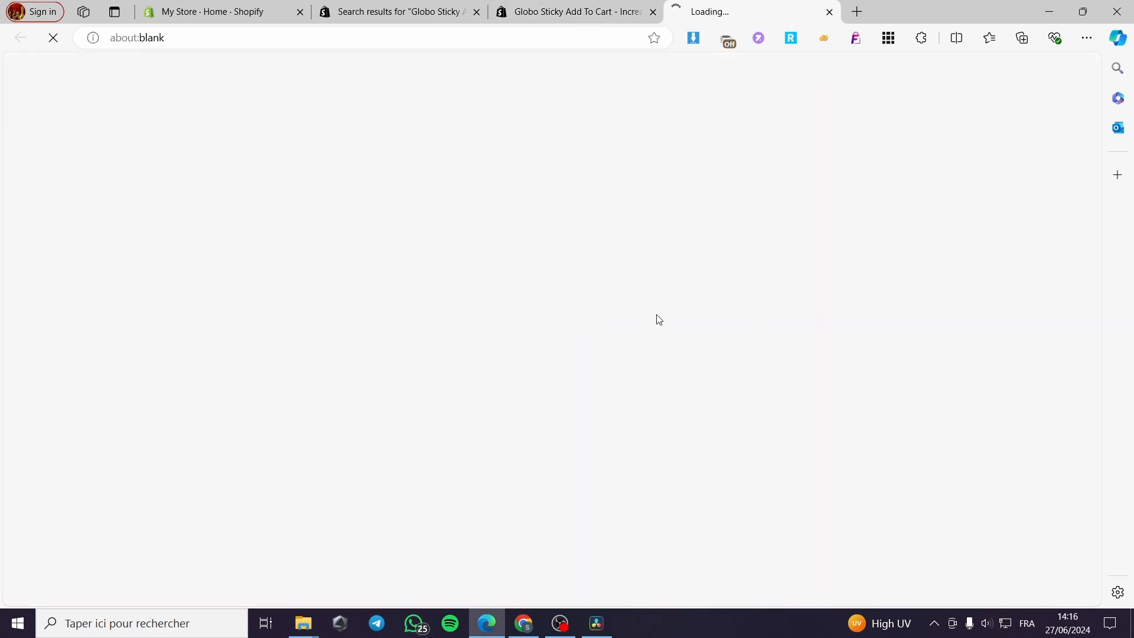
left_click(580, 11)
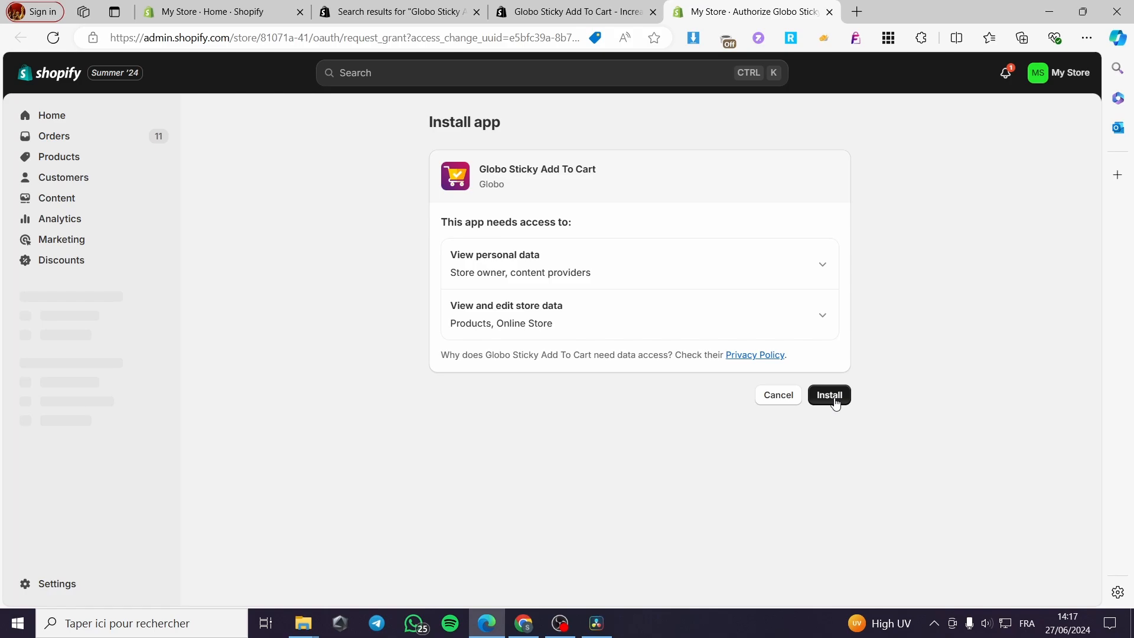
left_click(836, 404)
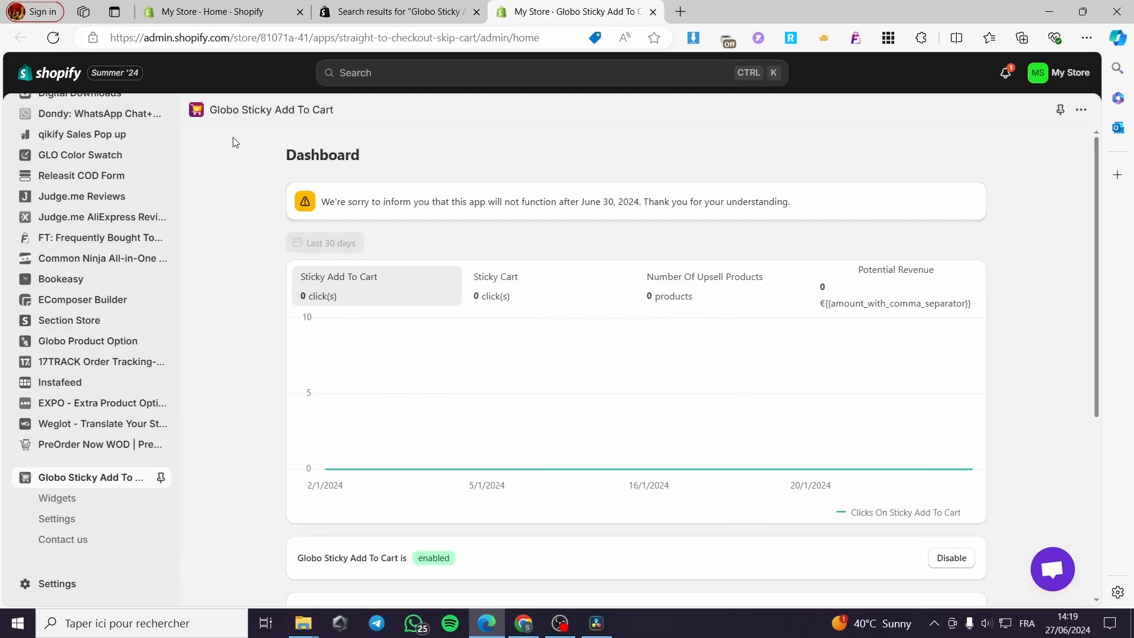
- Pin Globo Sticky Add To Cart to the admin navigation and look through its dashboard
left_click(162, 478)
scroll(494, 458, "down", 2)
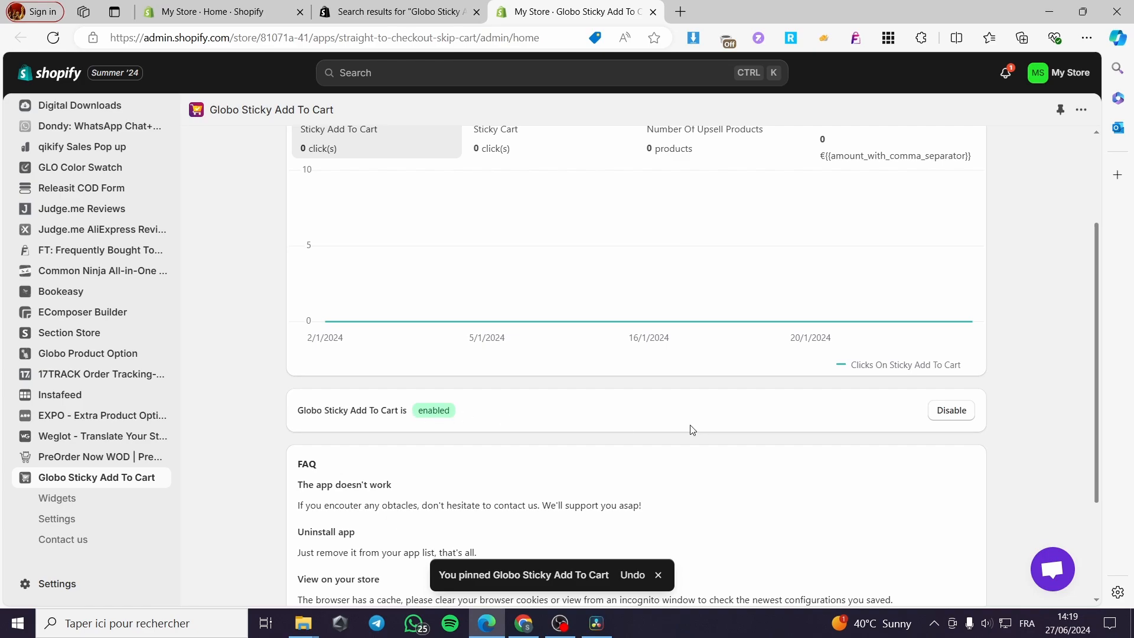
scroll(683, 414, "down", 2)
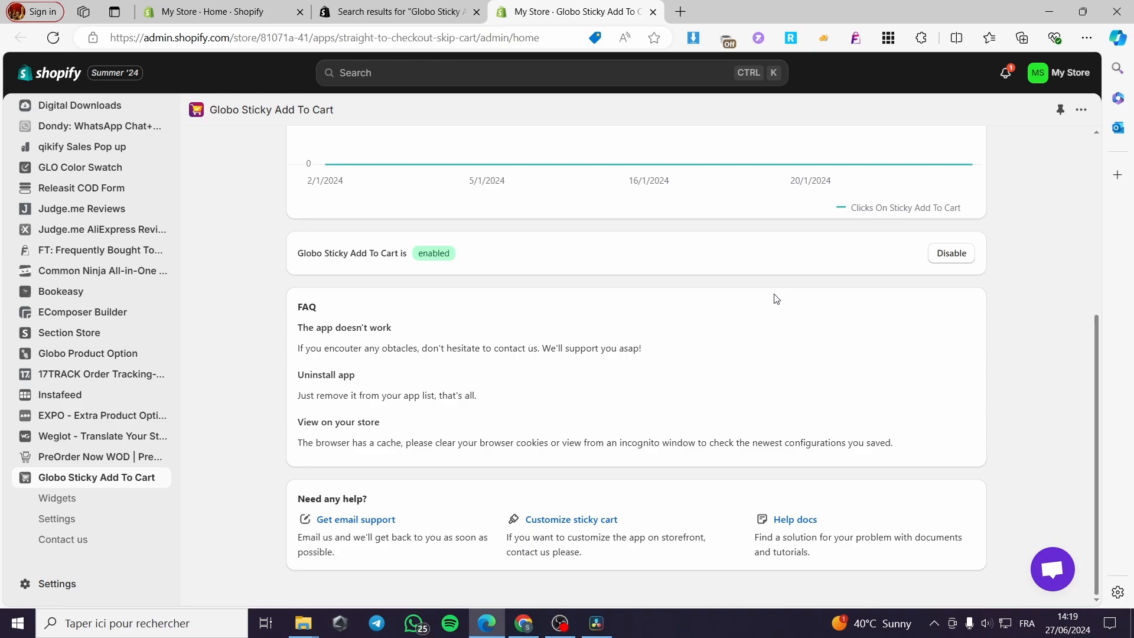
- Open the Sticky Add To Cart widget of the Globo app for customization
left_click(52, 503)
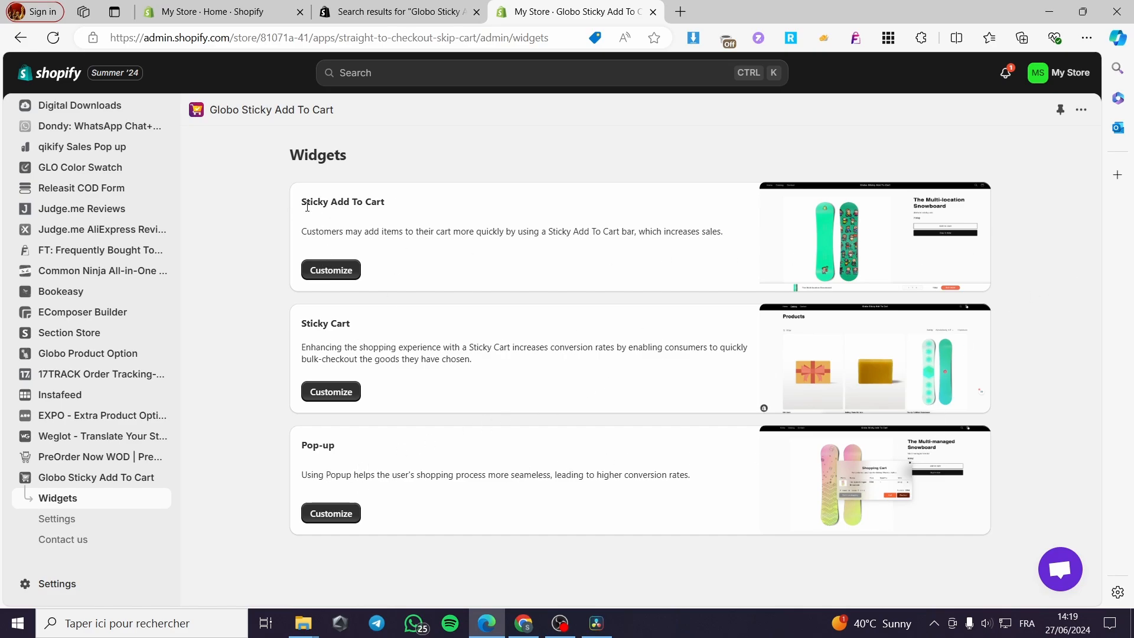
left_click(344, 270)
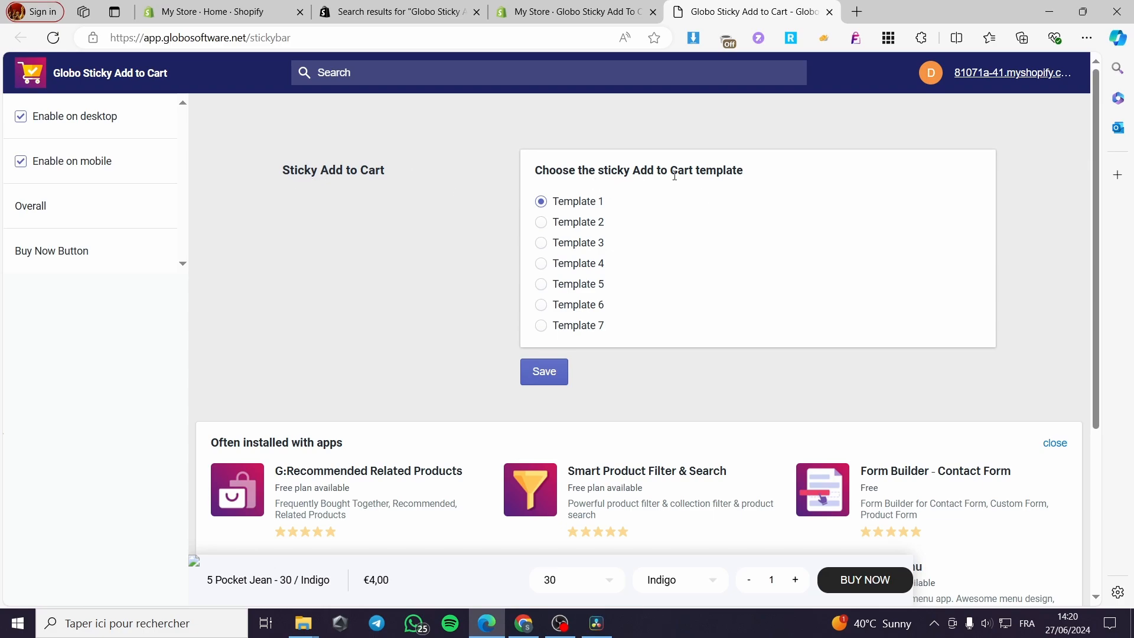
scroll(738, 186, "down", 3)
scroll(609, 460, "up", 3)
- Examine the product name, price, size choices and colour choices in the Template 1 sticky bar preview
left_click_drag(332, 581, 203, 585)
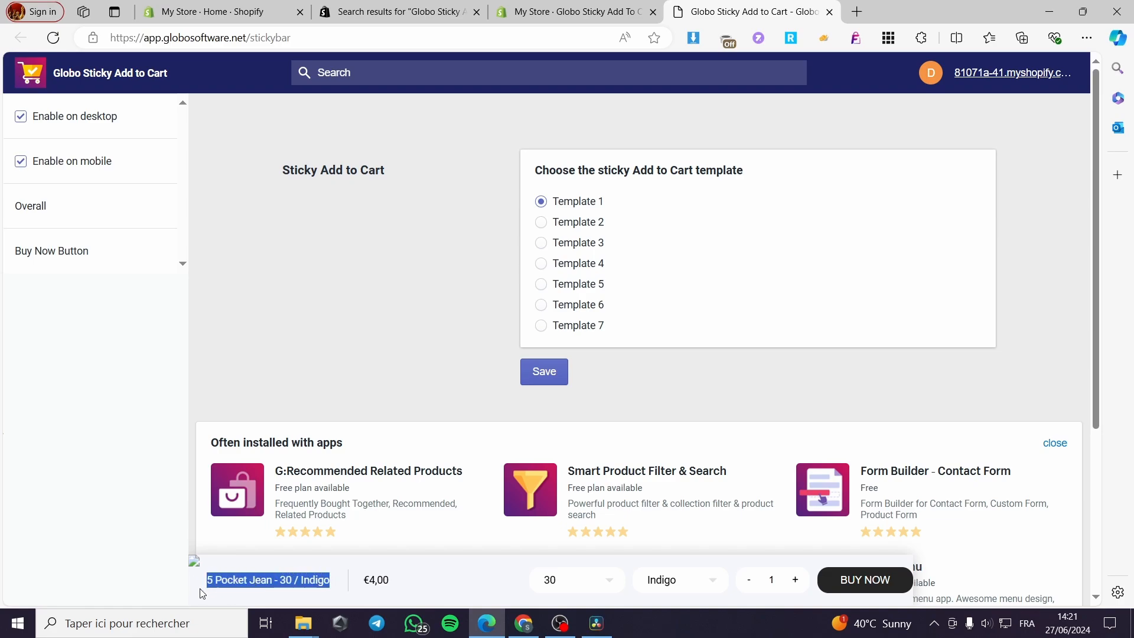
left_click_drag(393, 582, 354, 585)
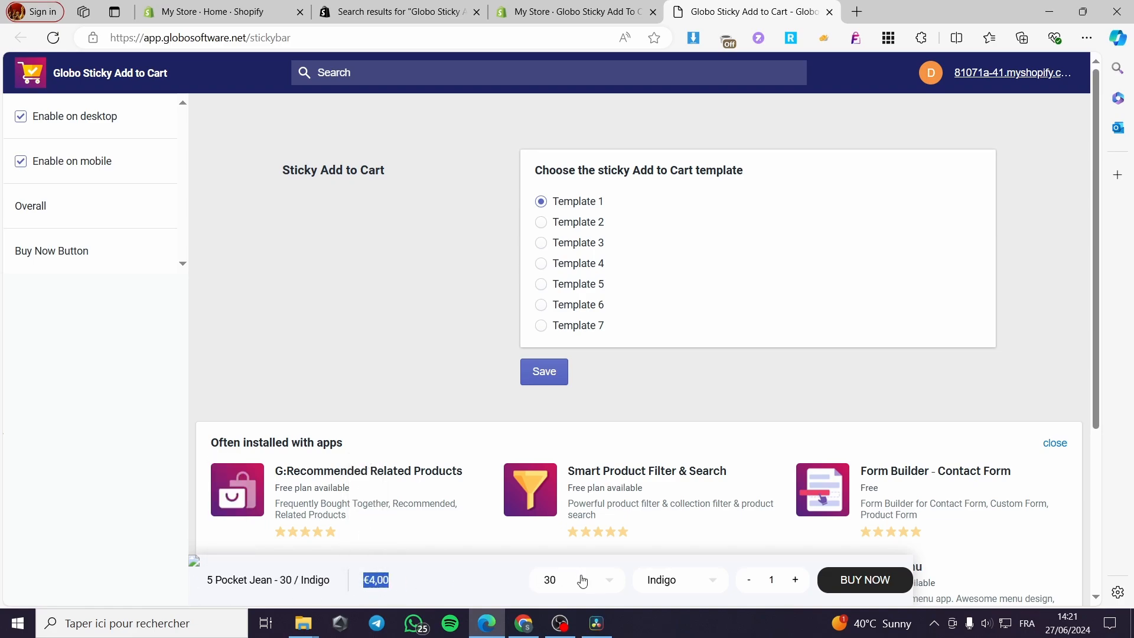
left_click(583, 580)
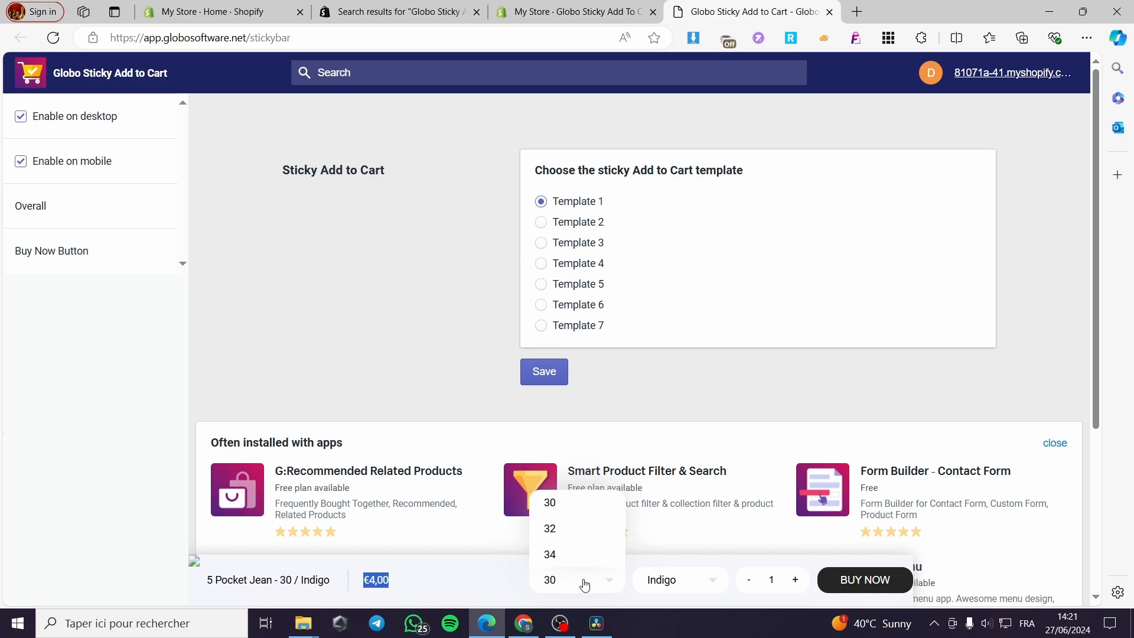
left_click(612, 585)
left_click(703, 582)
left_click(715, 562)
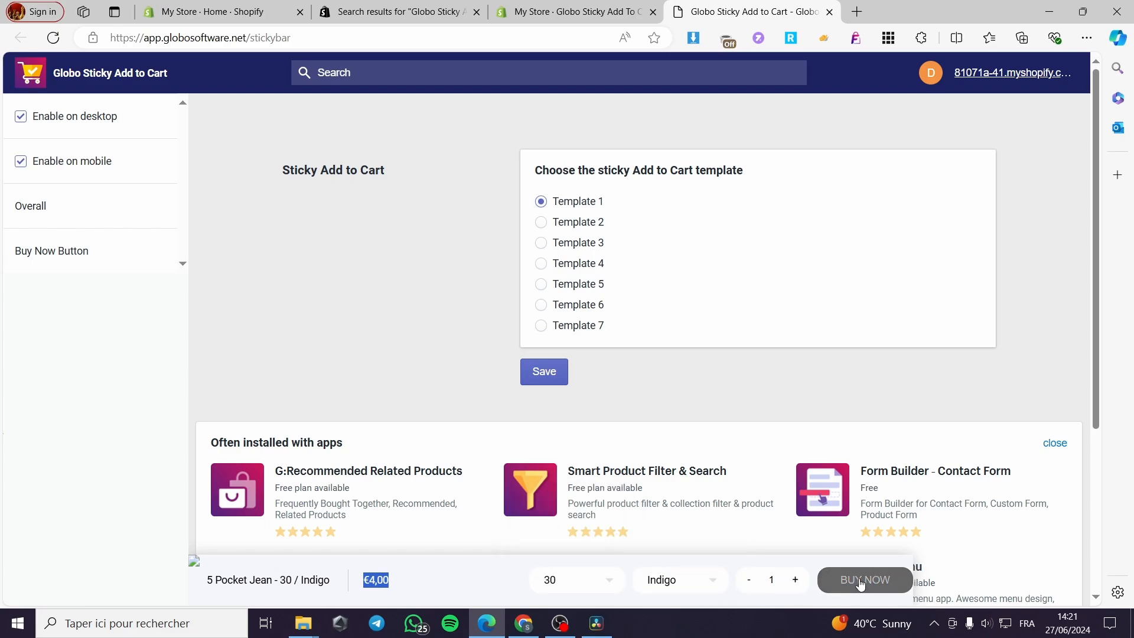
- Compare the sticky bar previews of the available Add to Cart templates, switching between Templates 1 to 7
left_click(564, 224)
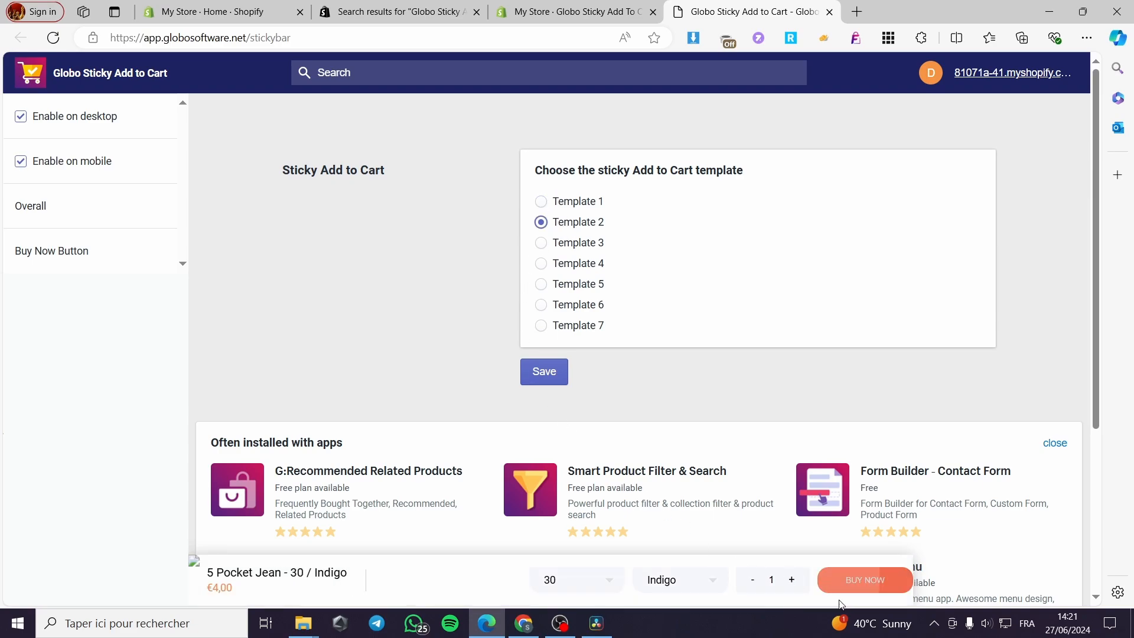
left_click(594, 243)
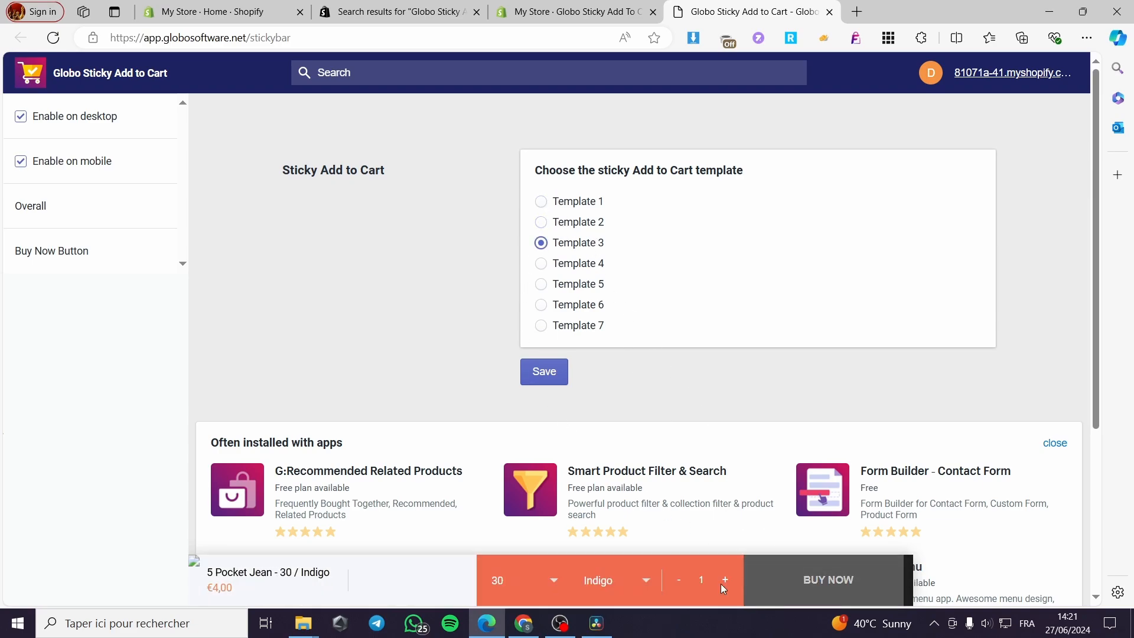
left_click(601, 266)
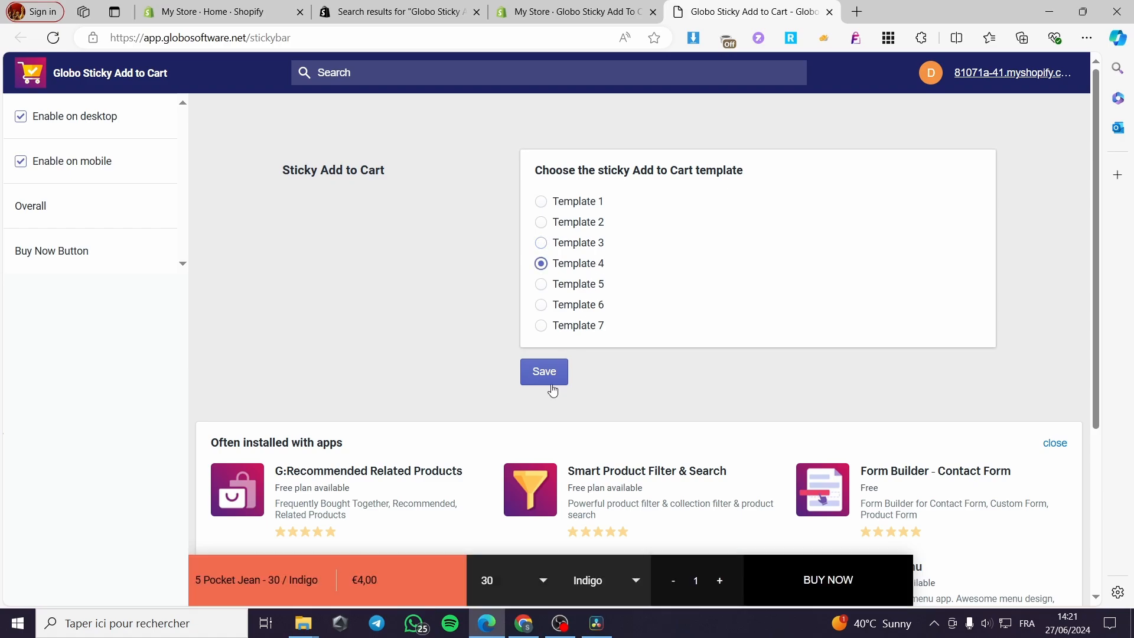
left_click(563, 286)
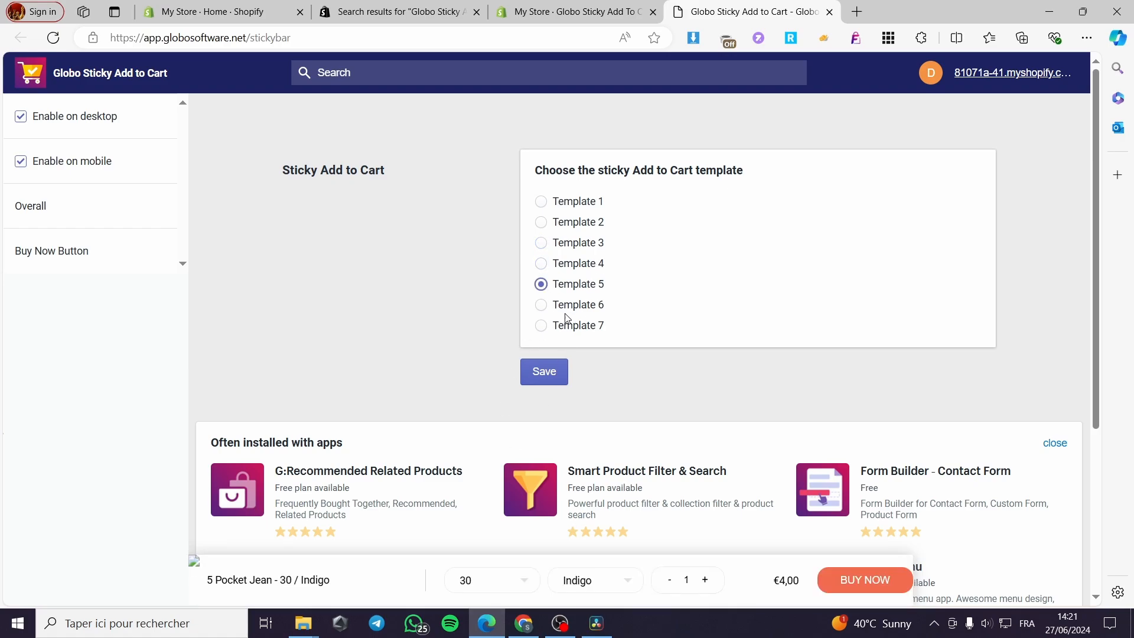
left_click(591, 205)
left_click(581, 306)
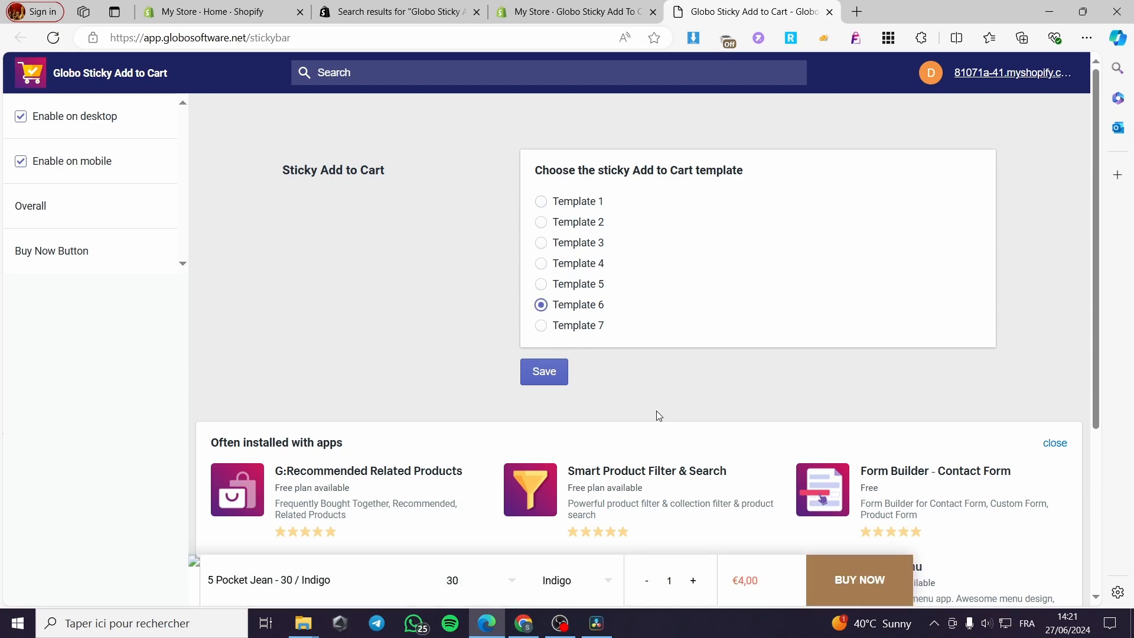
left_click(581, 286)
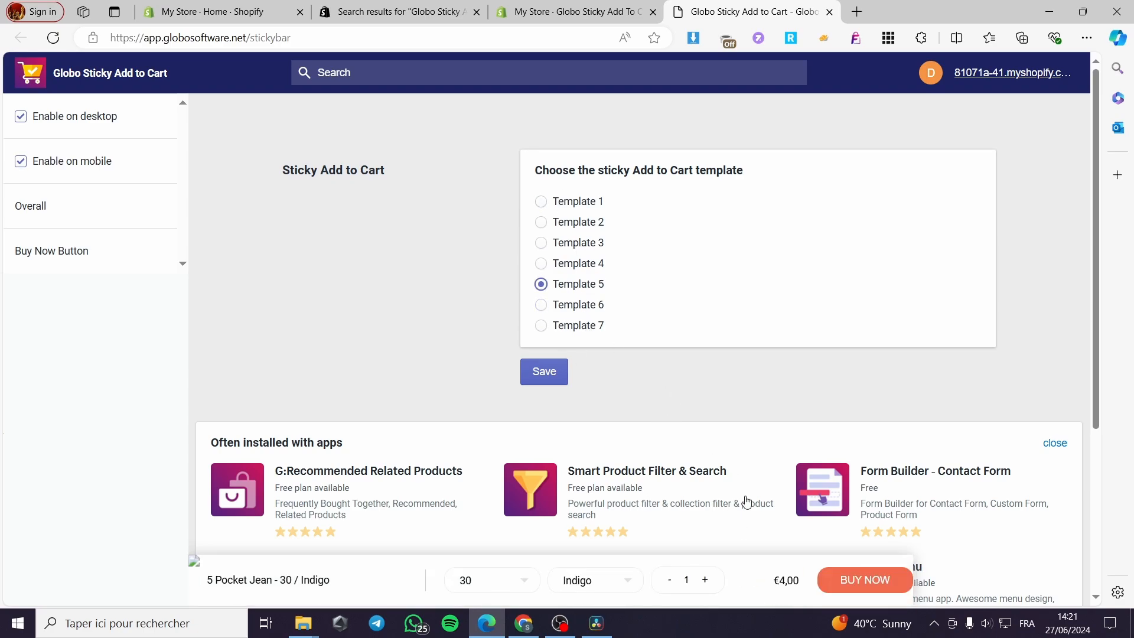
left_click(568, 202)
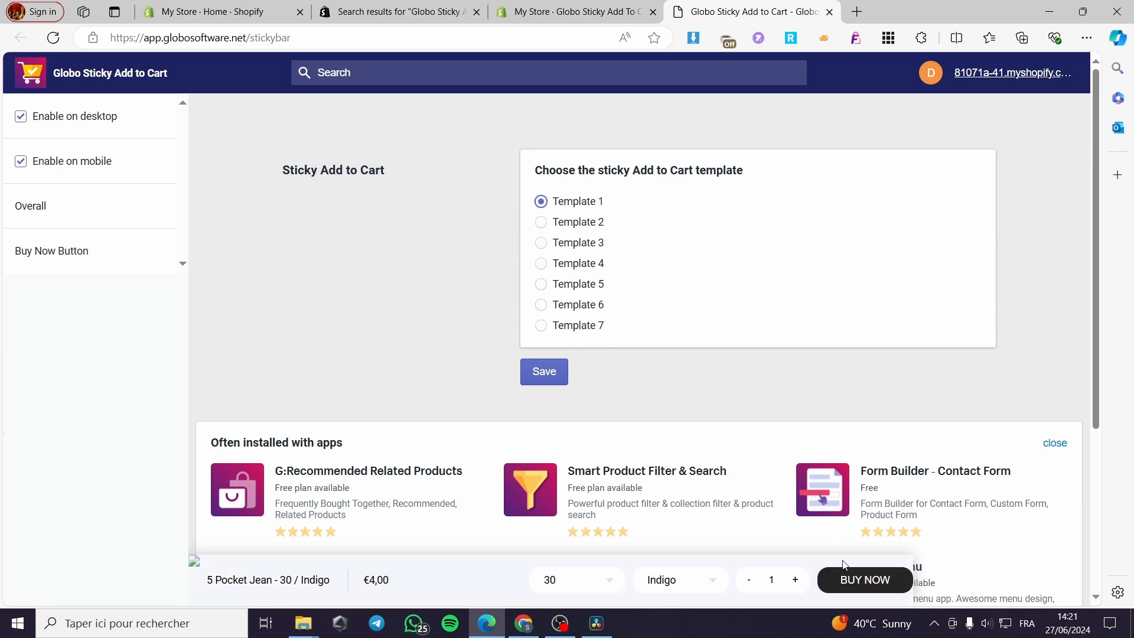
left_click(584, 287)
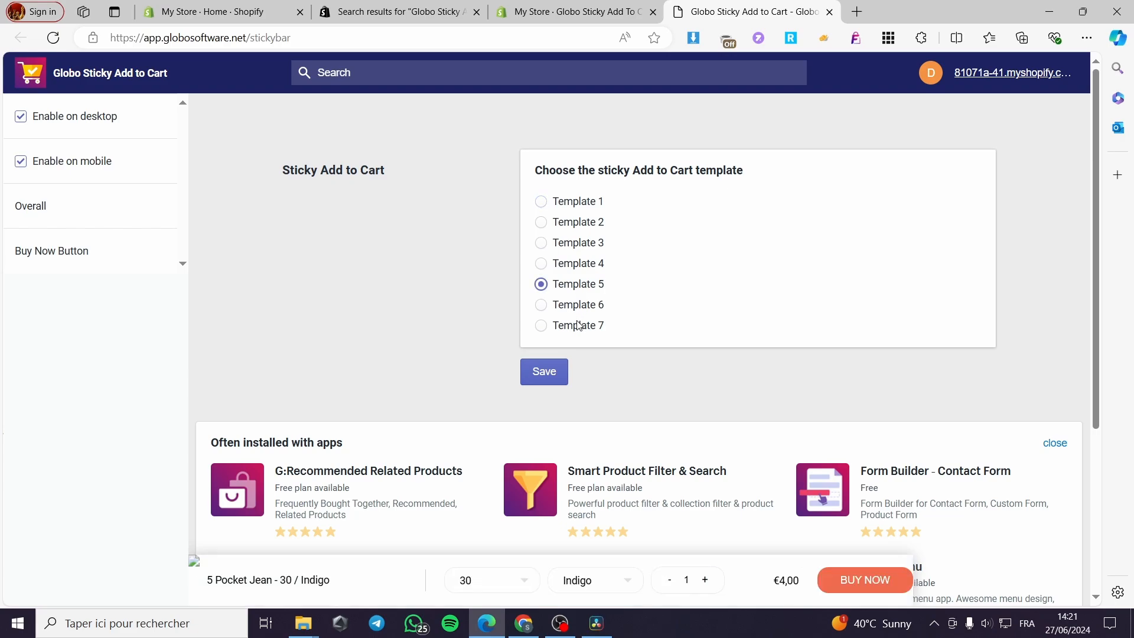
left_click(588, 327)
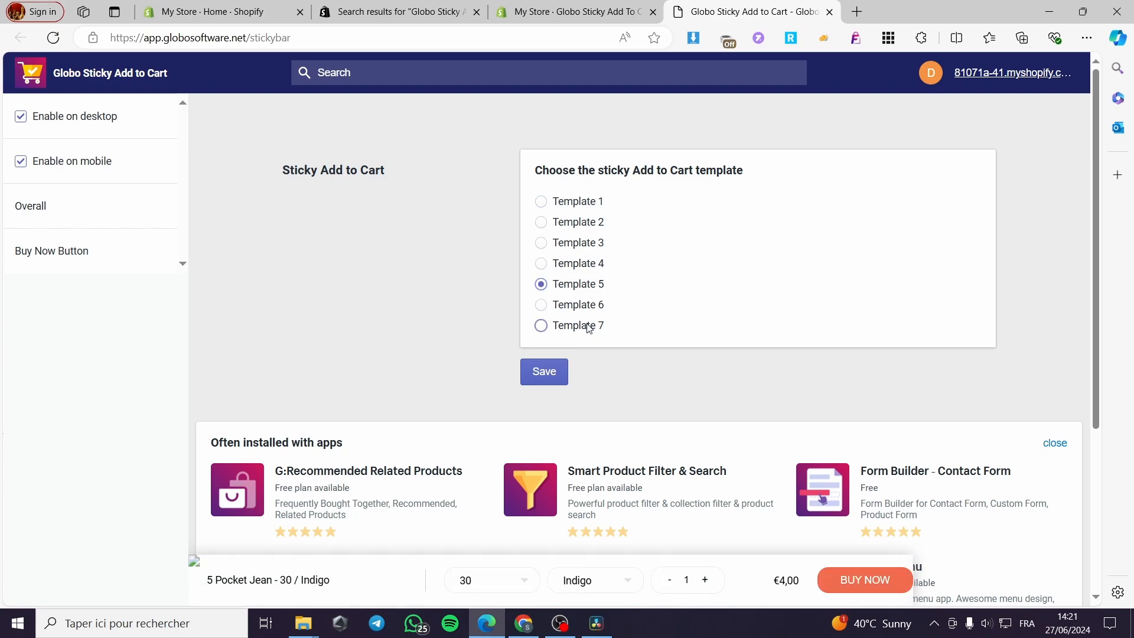
left_click(594, 286)
left_click(583, 263)
- Choose Template 3 for the sticky Add to Cart bar and save the choice
left_click(541, 243)
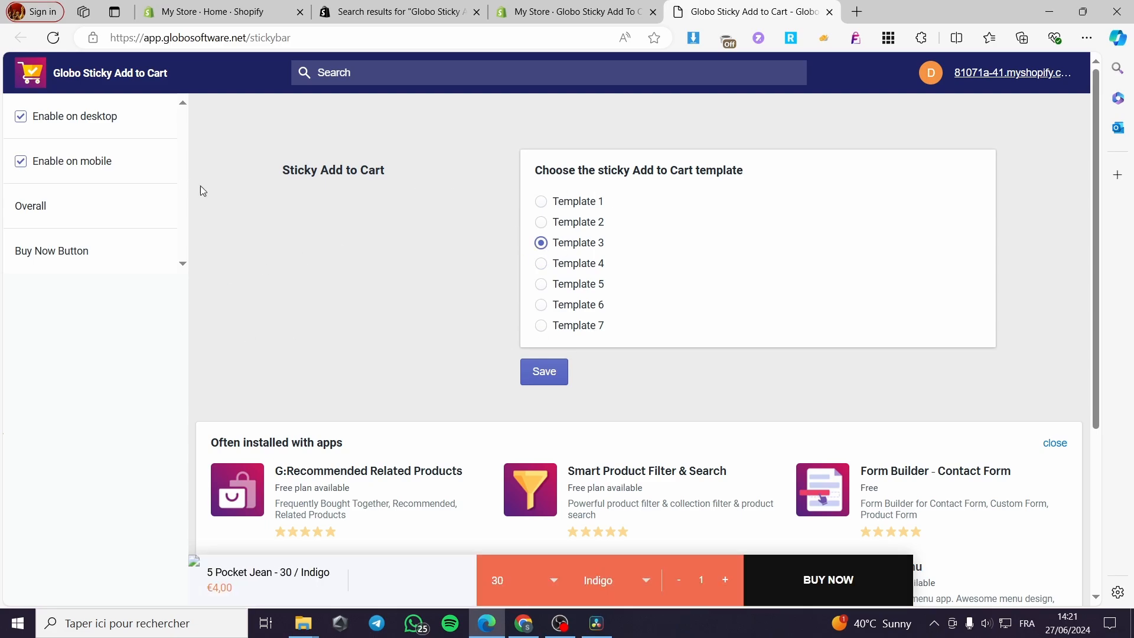
scroll(915, 292, "down", 4)
scroll(680, 396, "up", 4)
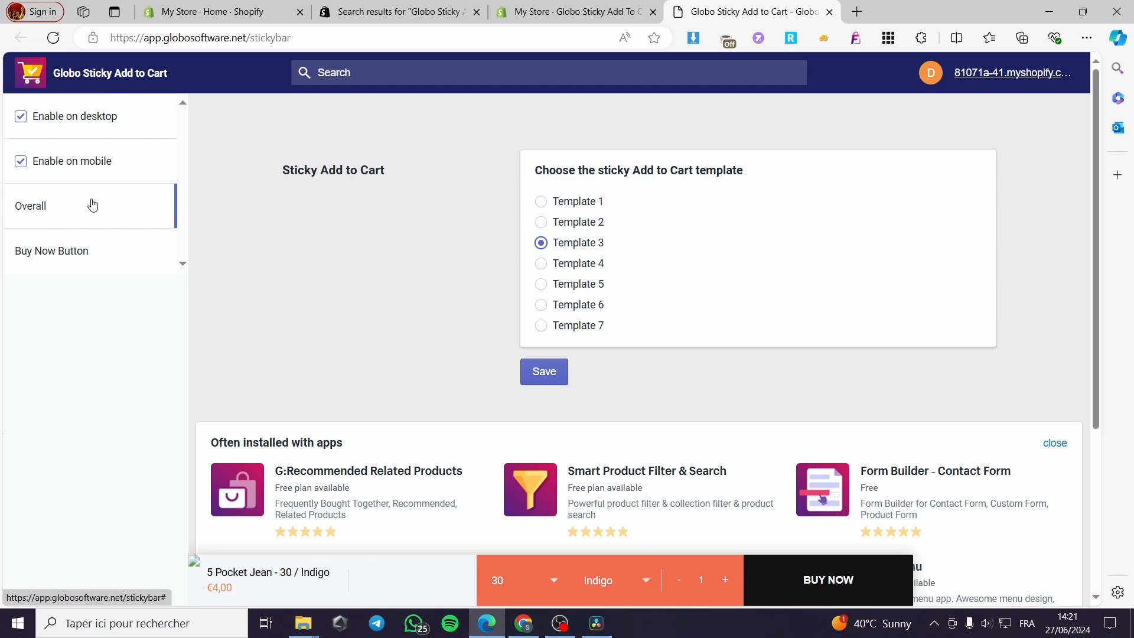
left_click(547, 374)
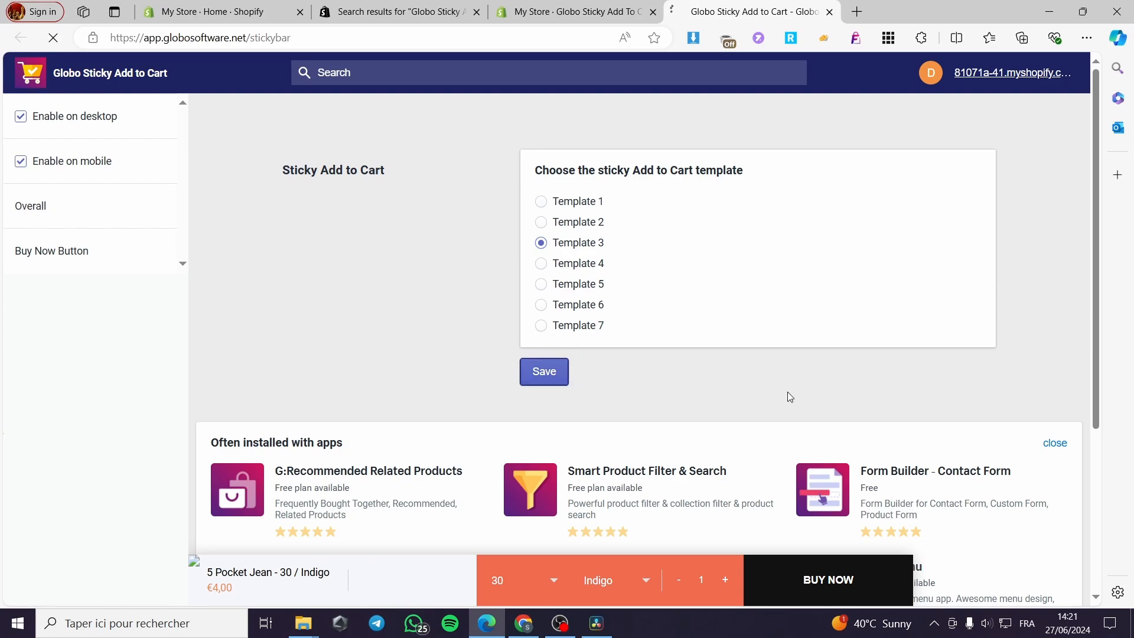
- In the Overall settings, keep the action as Go to Checkout and set the font to Montserrat Bold
left_click(54, 202)
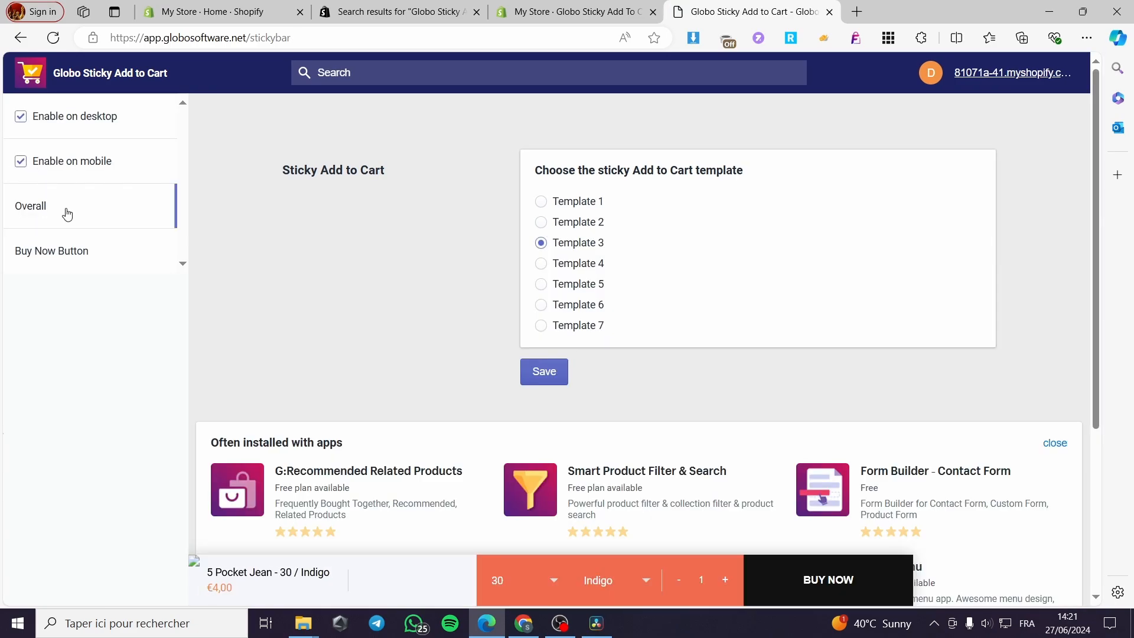
left_click(67, 213)
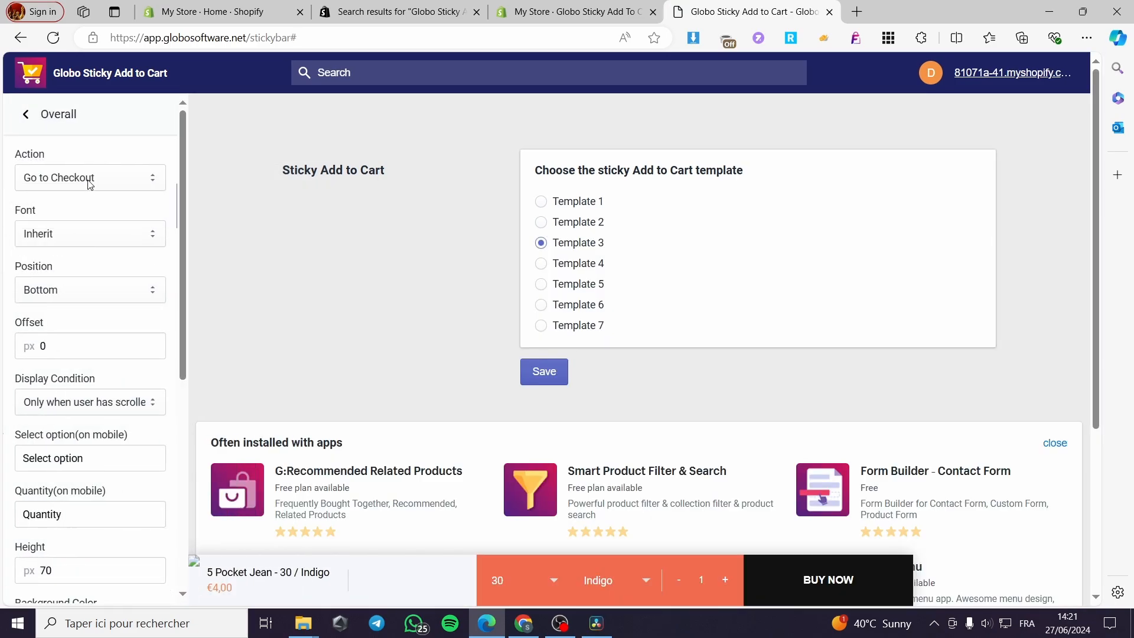
left_click(124, 183)
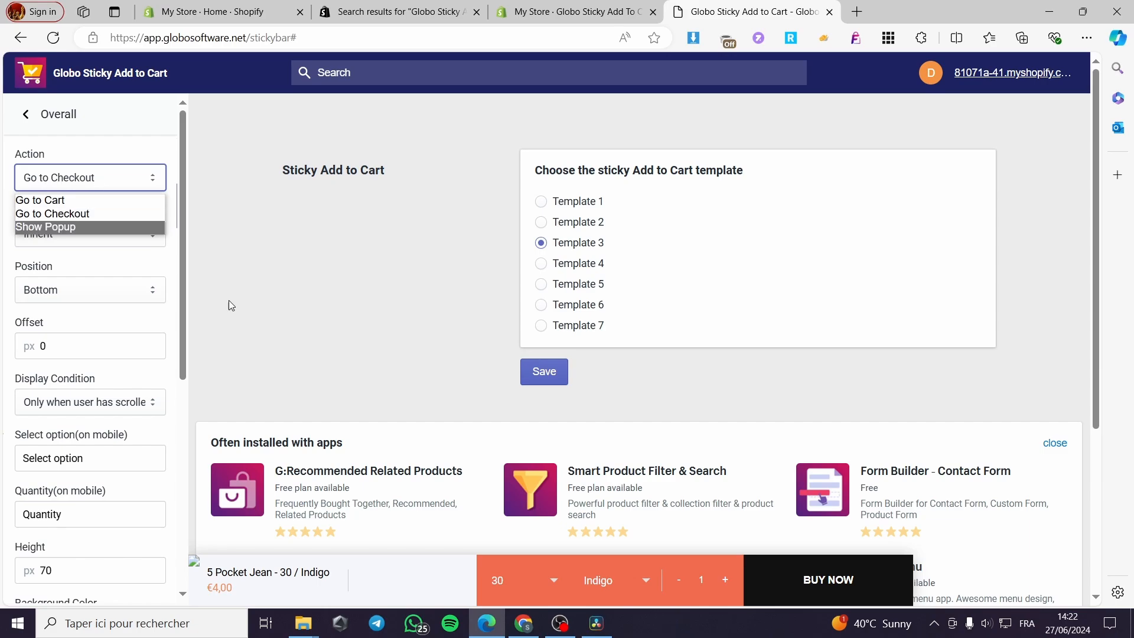
left_click(96, 214)
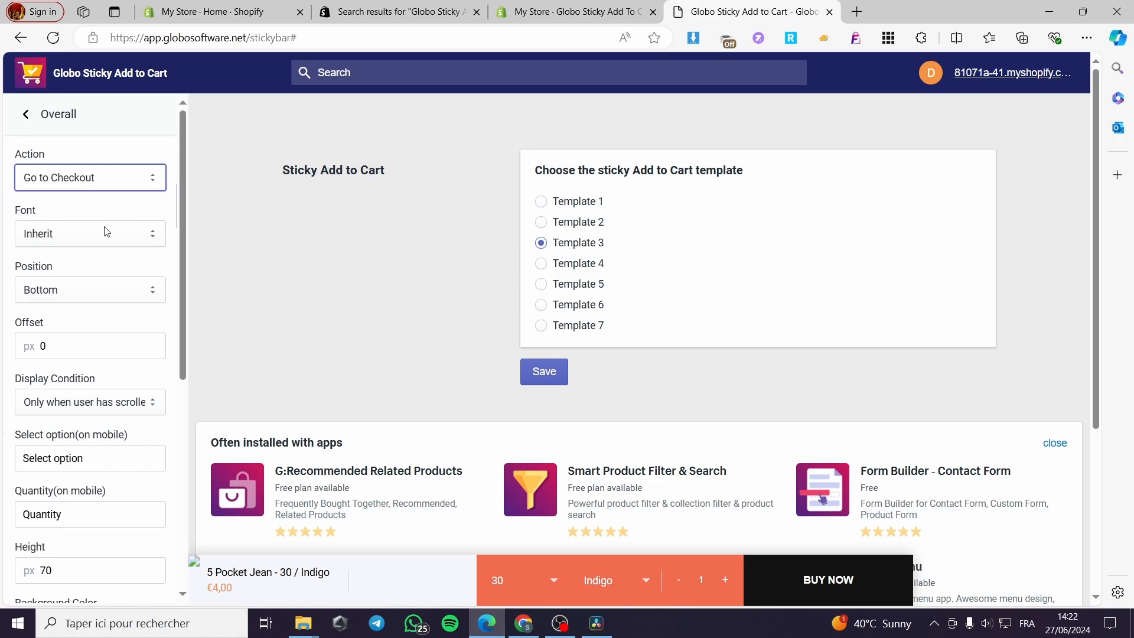
left_click(107, 231)
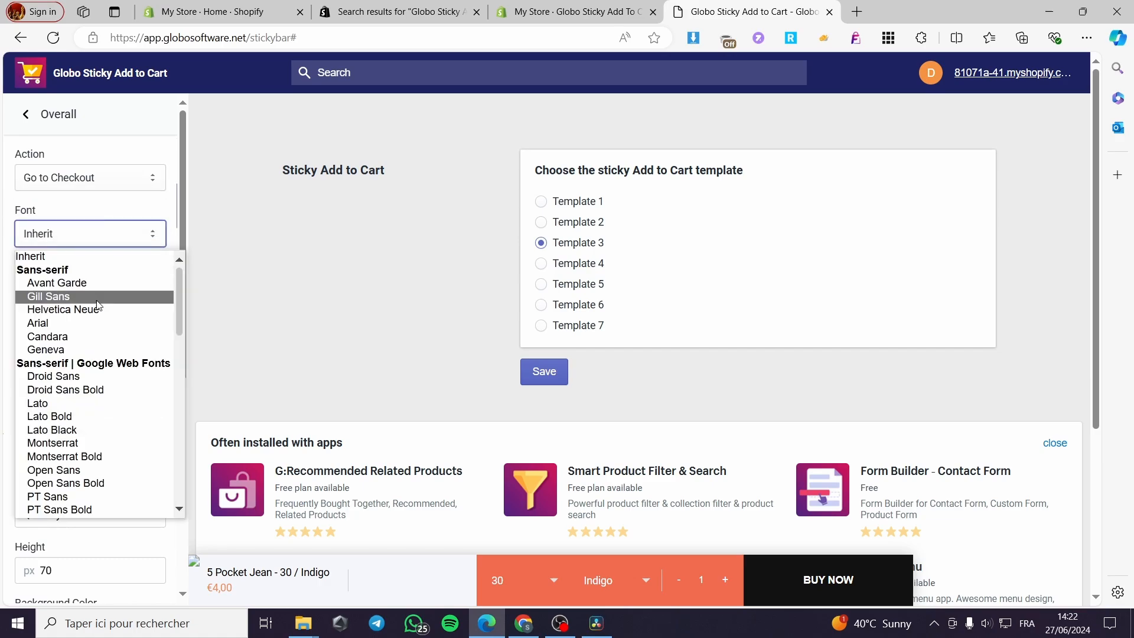
left_click(113, 461)
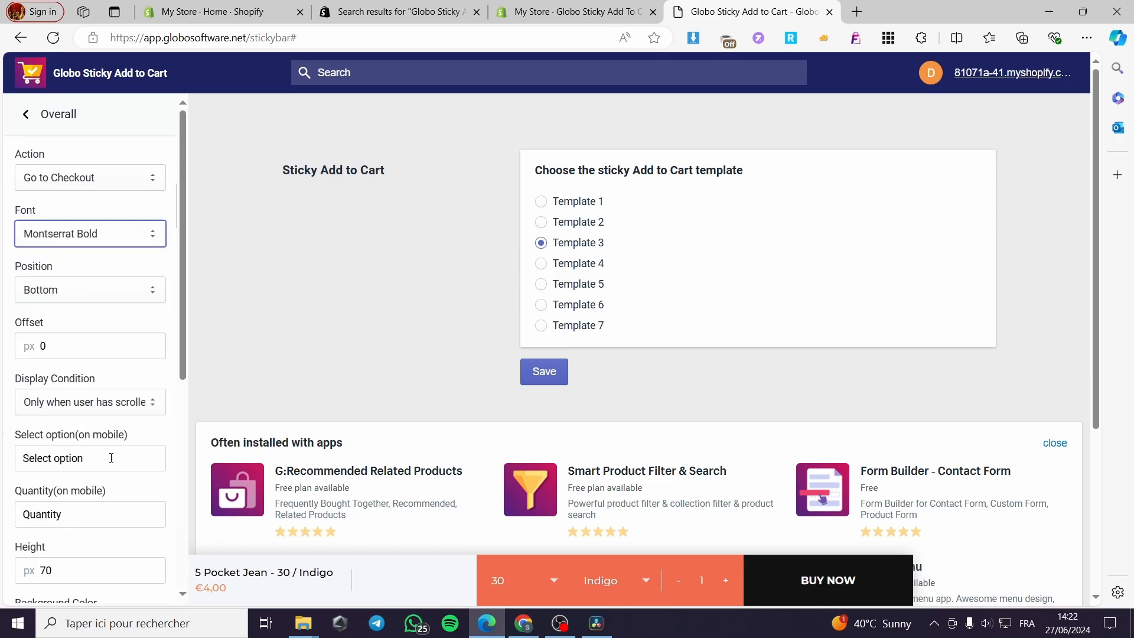
- Try the sticky bar in the Top position and return it to Bottom
left_click(115, 292)
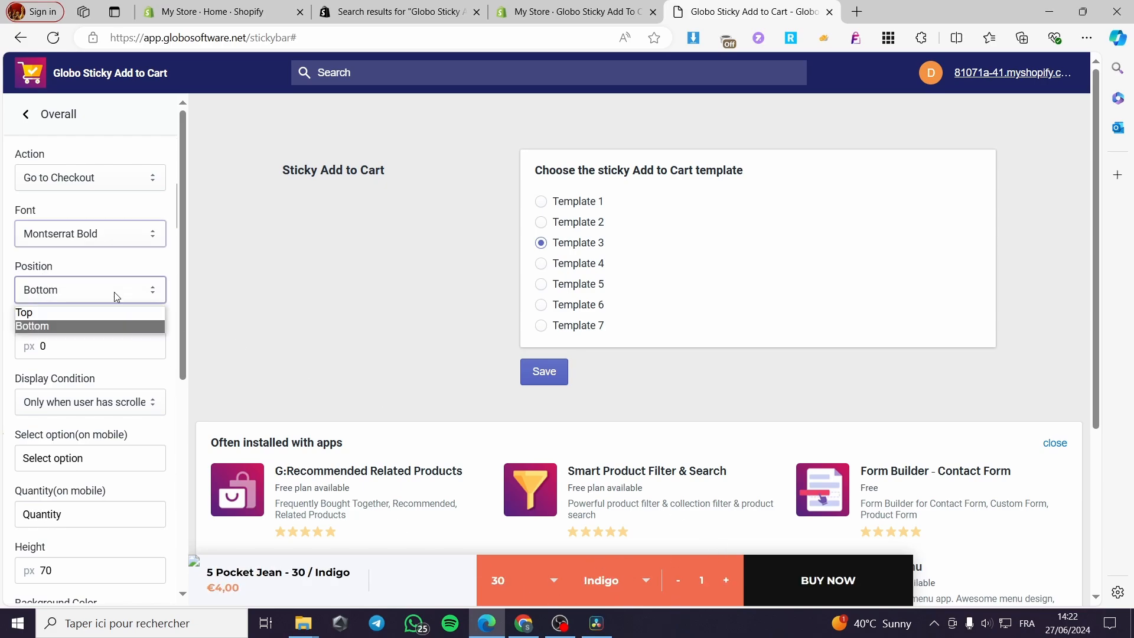
left_click(59, 312)
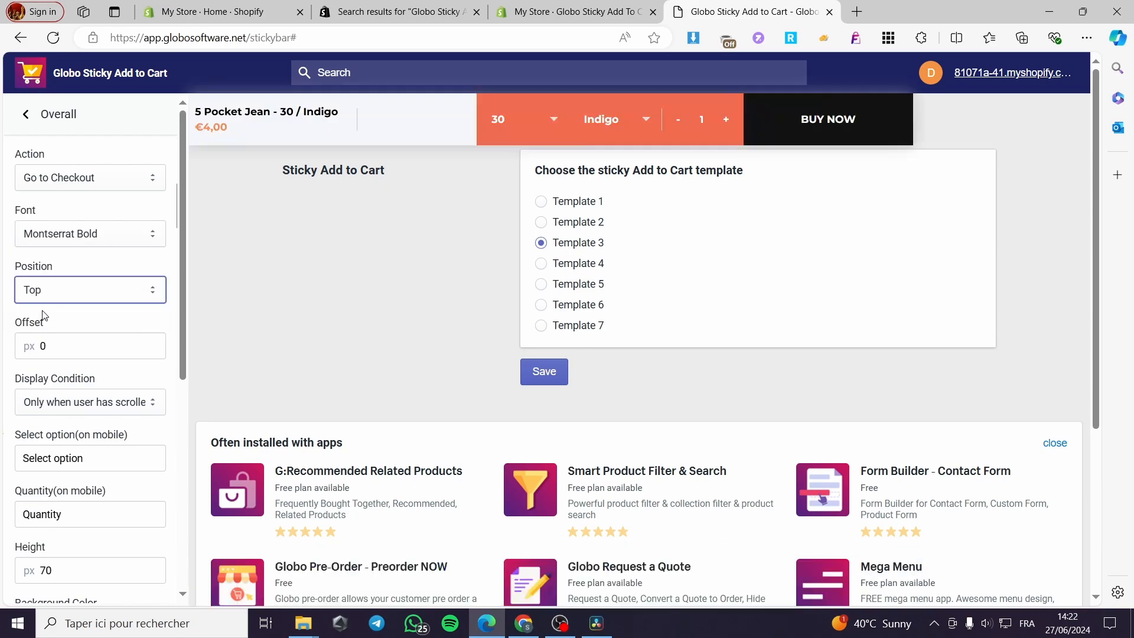
left_click(123, 291)
left_click(98, 326)
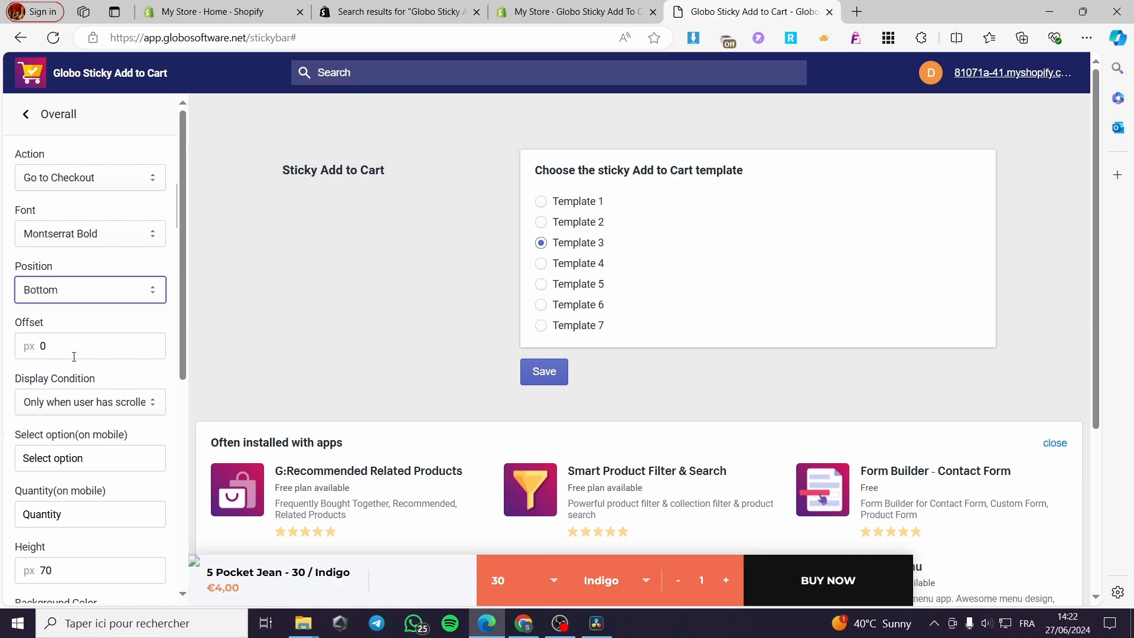
- Choose the display condition that shows the bar only when the user has scrolled down and surpassed the "Add to cart" button
scroll(81, 382, "down", 1)
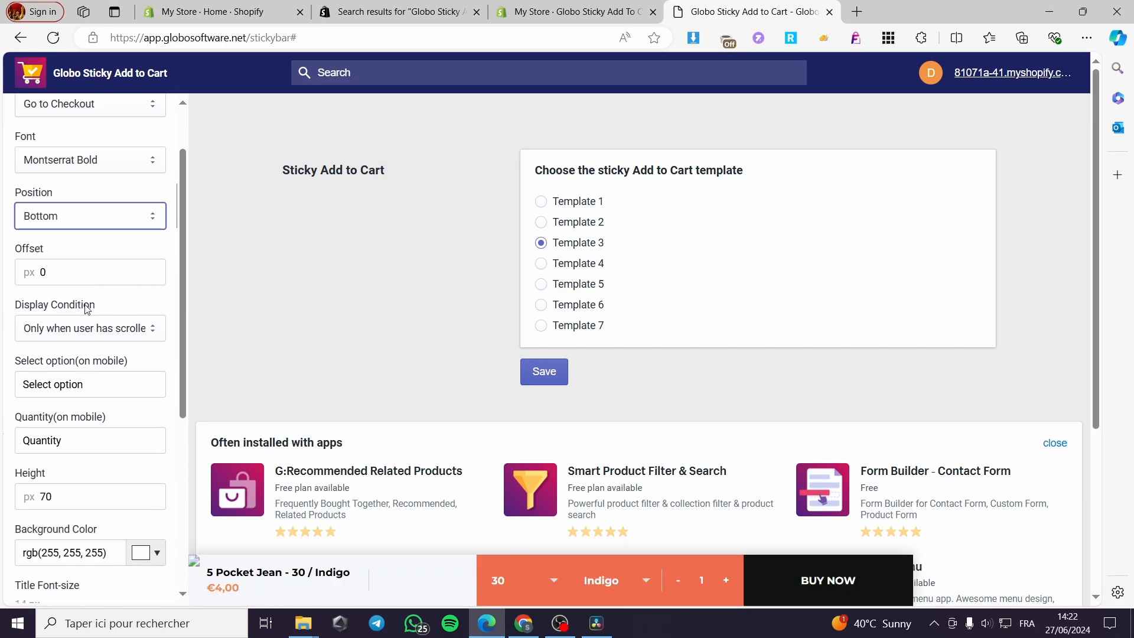
left_click(126, 331)
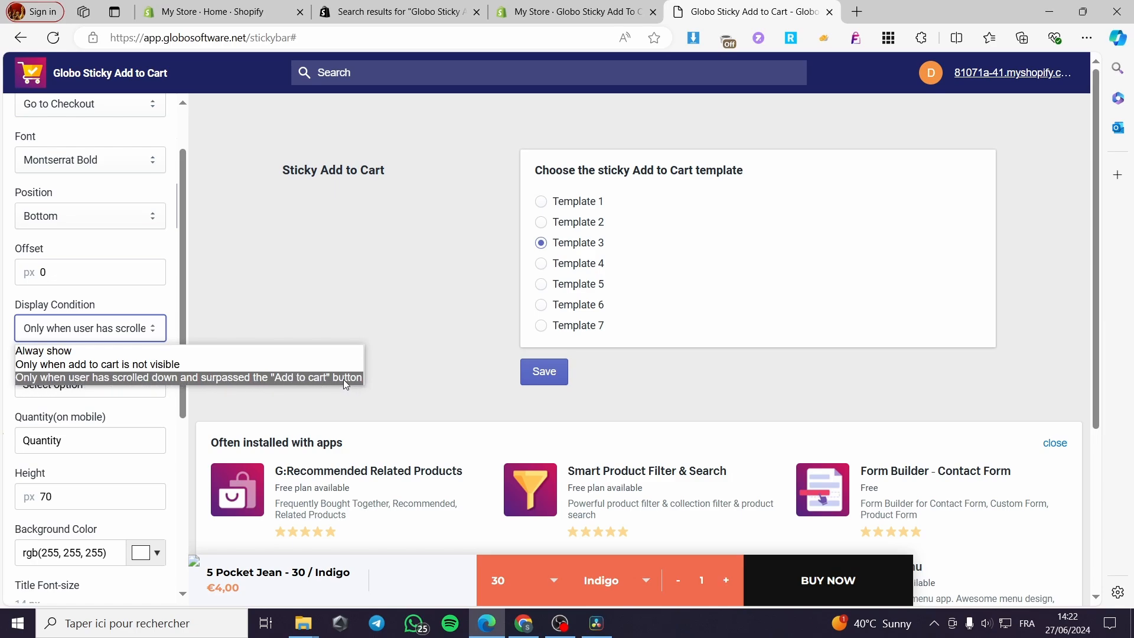
left_click(241, 378)
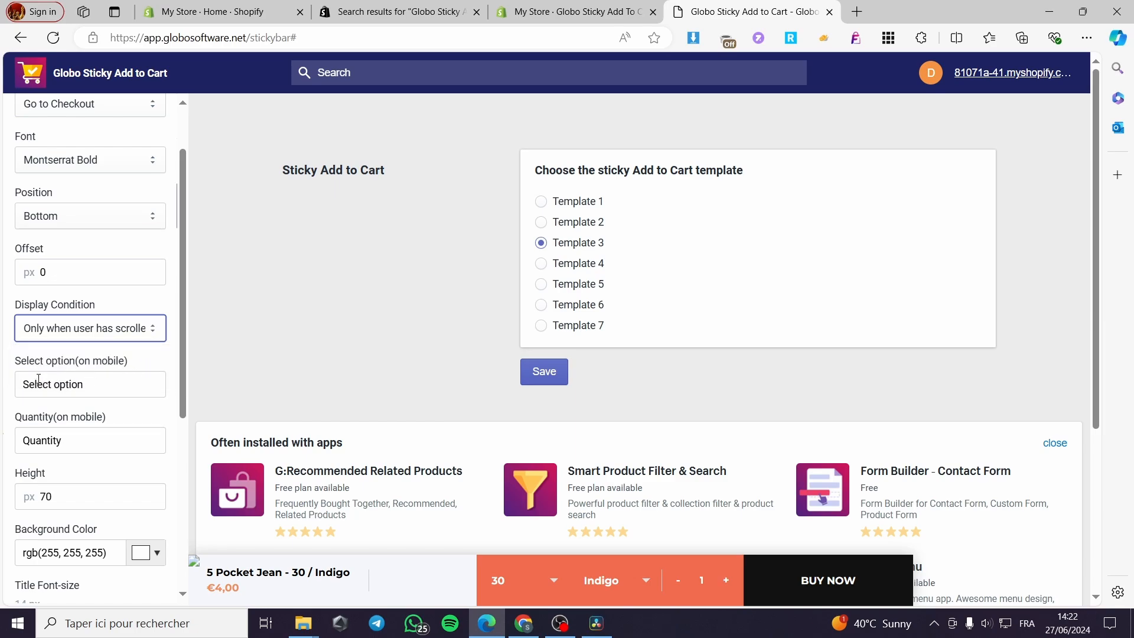
left_click(83, 385)
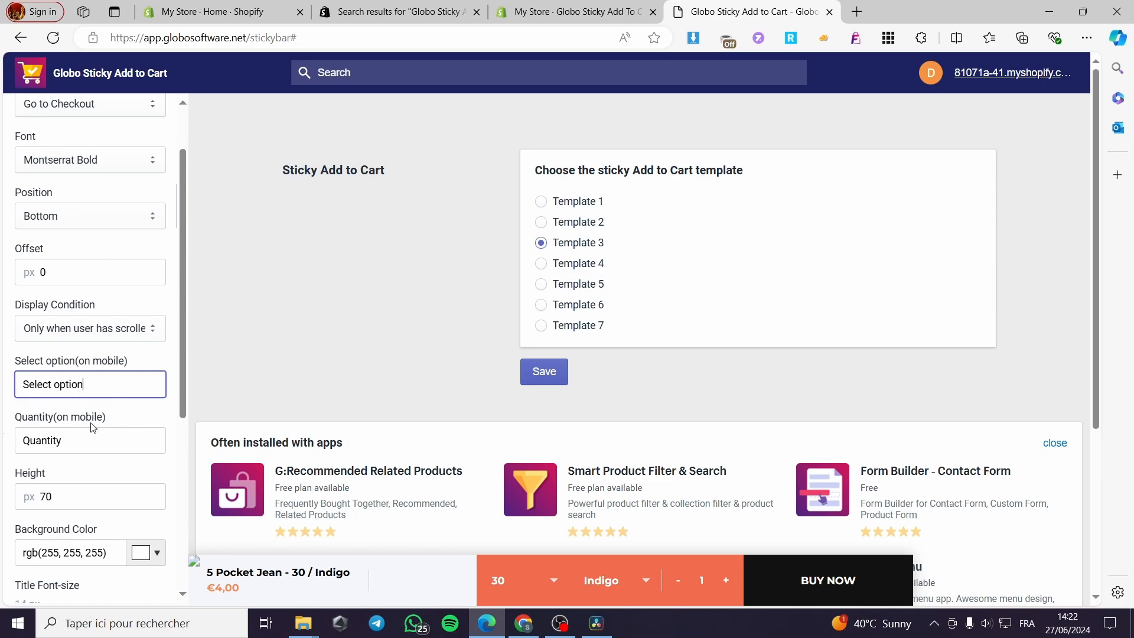
- Try a near-white price colour, rgb(243, 237, 233), on the sticky bar
scroll(93, 427, "down", 1)
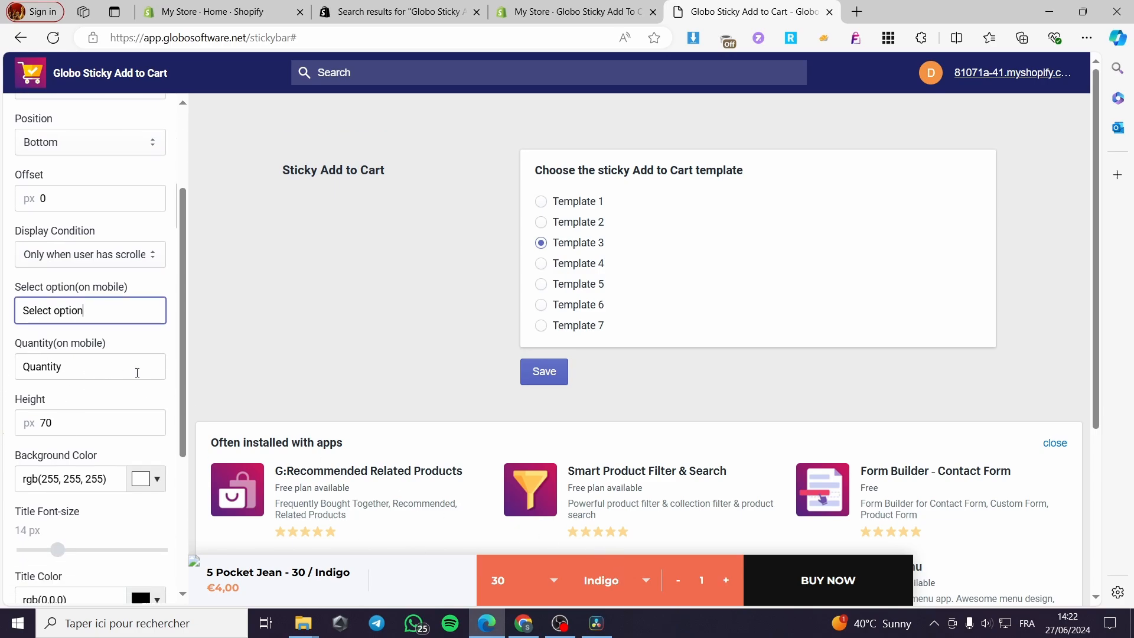
scroll(60, 420, "down", 2)
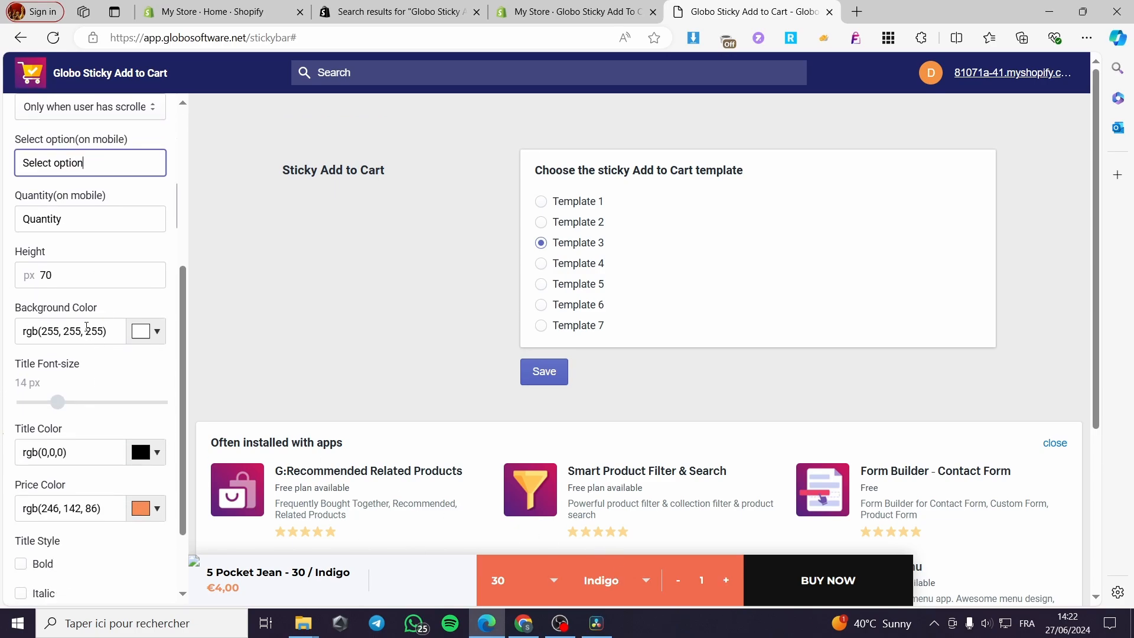
scroll(35, 437, "down", 1)
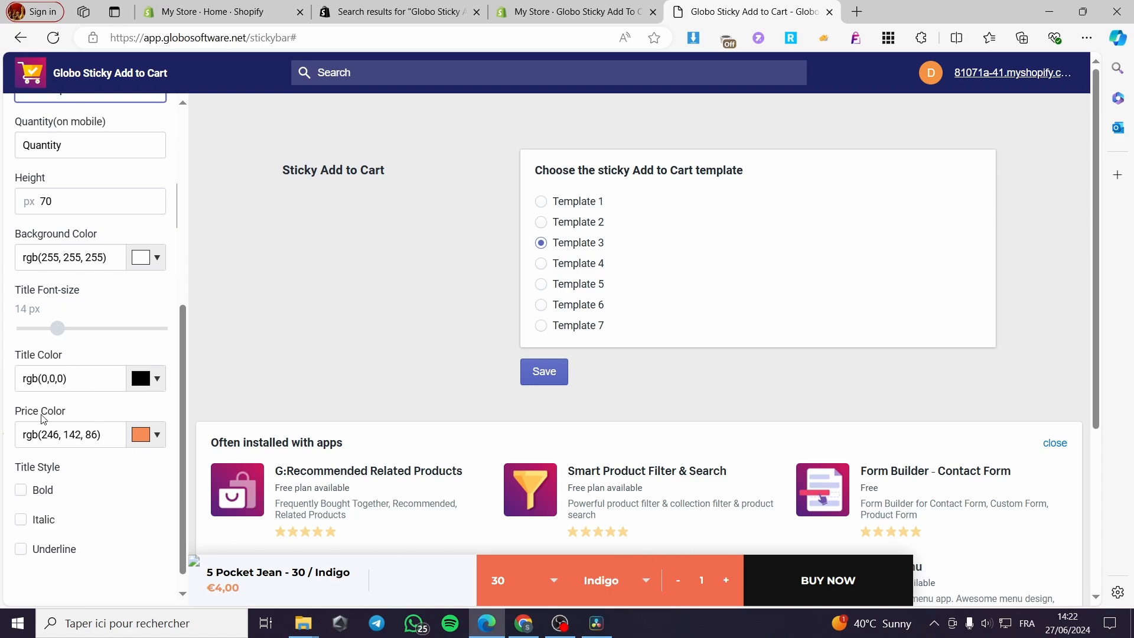
left_click(149, 437)
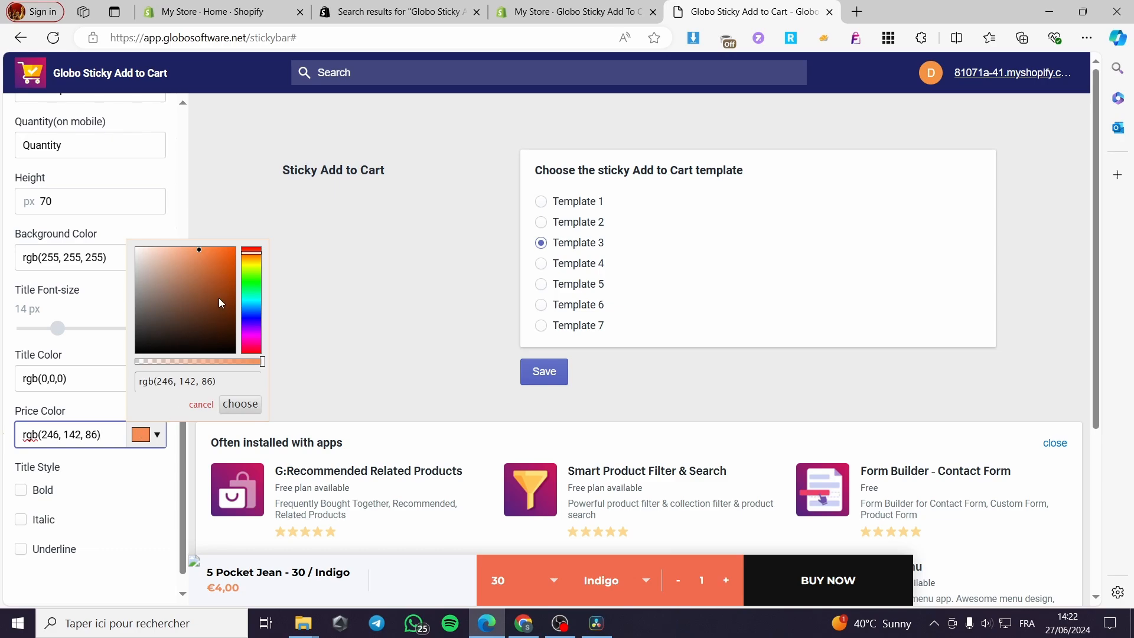
left_click(218, 248)
left_click(138, 250)
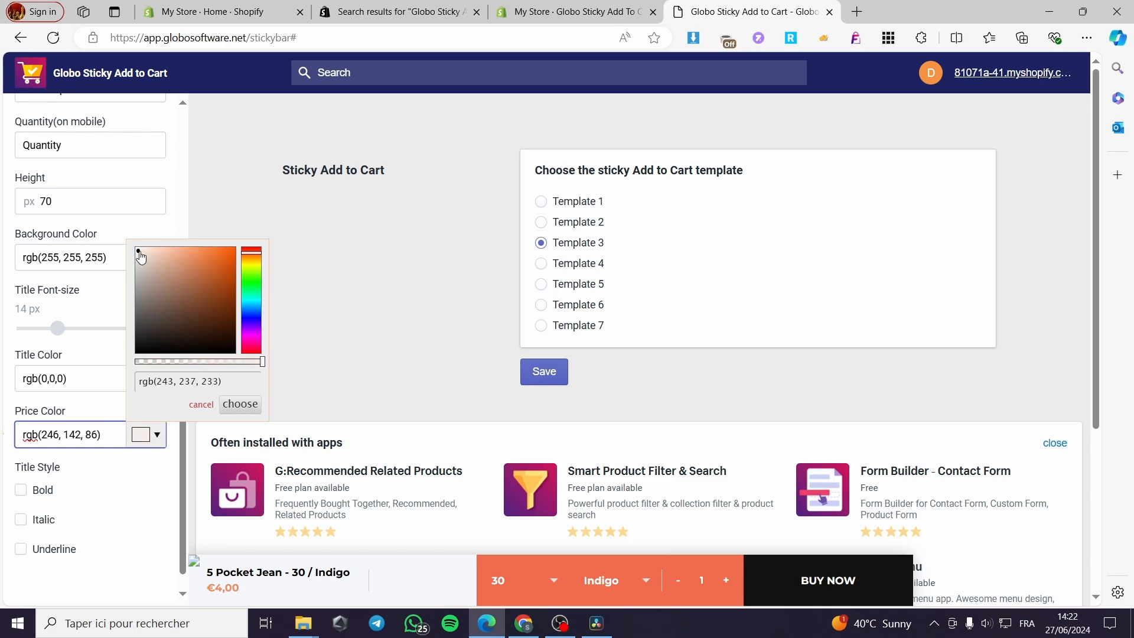
left_click(240, 404)
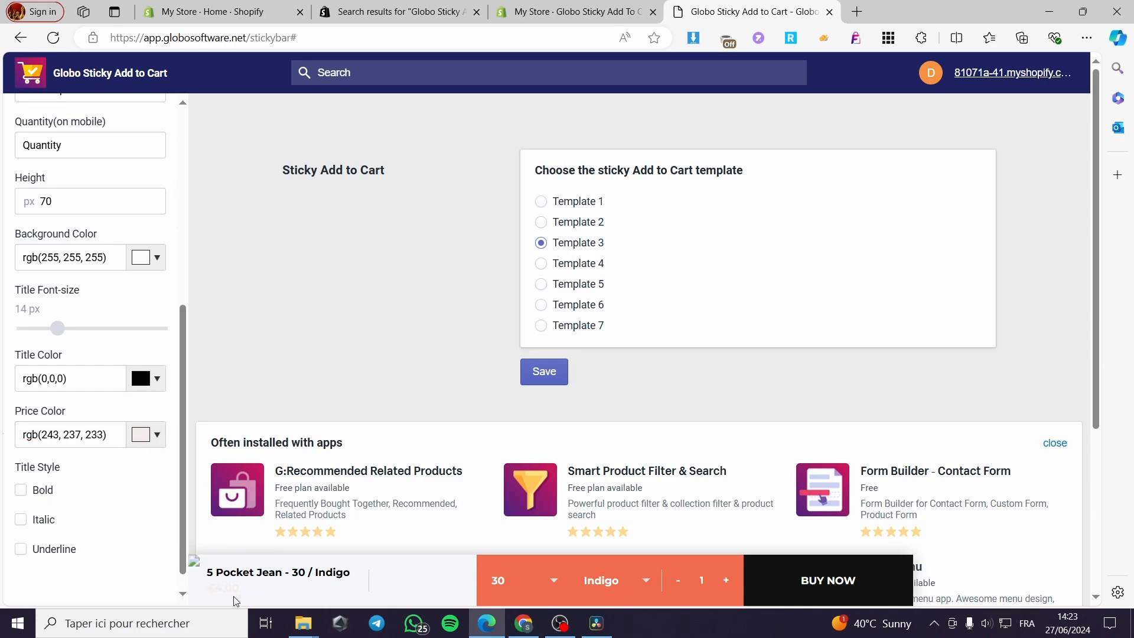
- Set the price colour to an orange tone, rgb(254, 142, 83)
left_click(115, 434)
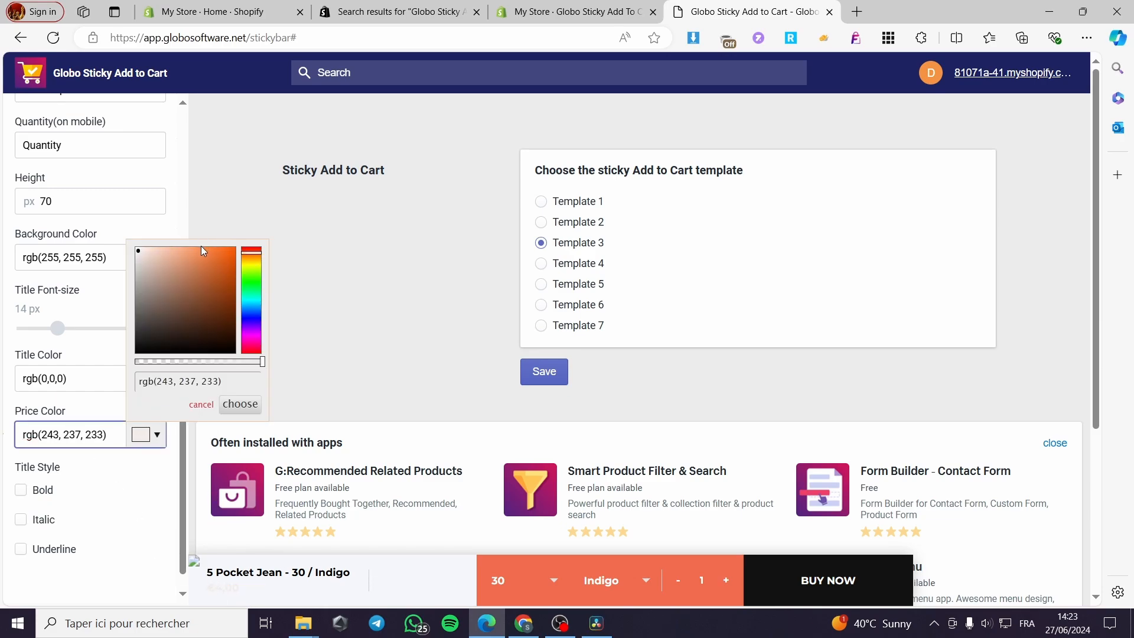
left_click(201, 246)
left_click(240, 404)
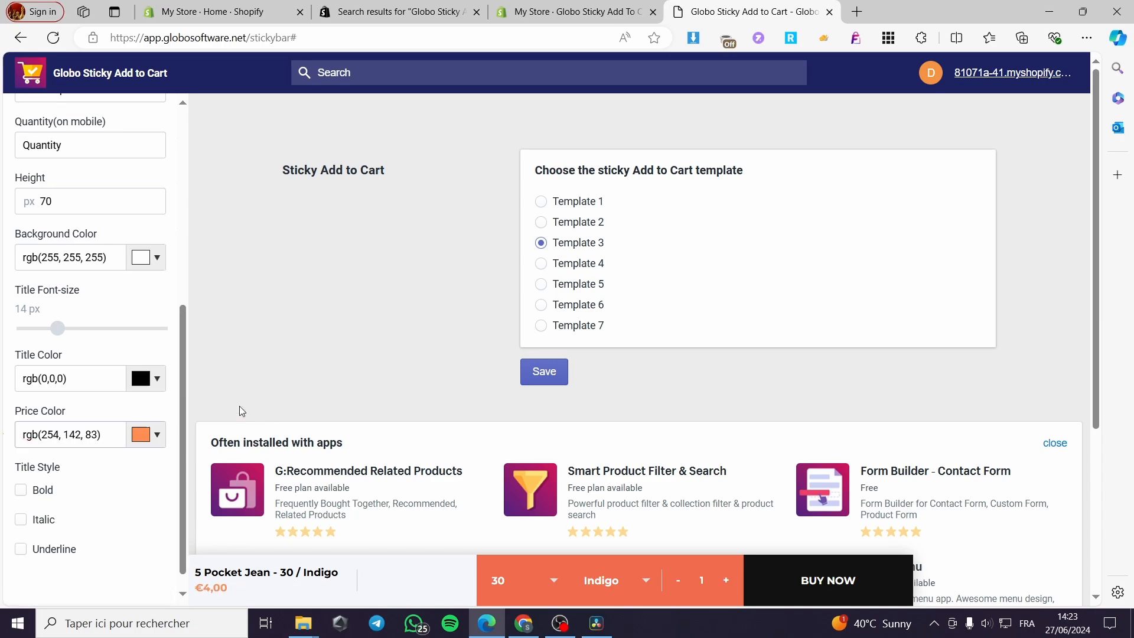
- Enable the bold title style, trying italic and underline in turn and switching both off again
scroll(82, 495, "down", 3)
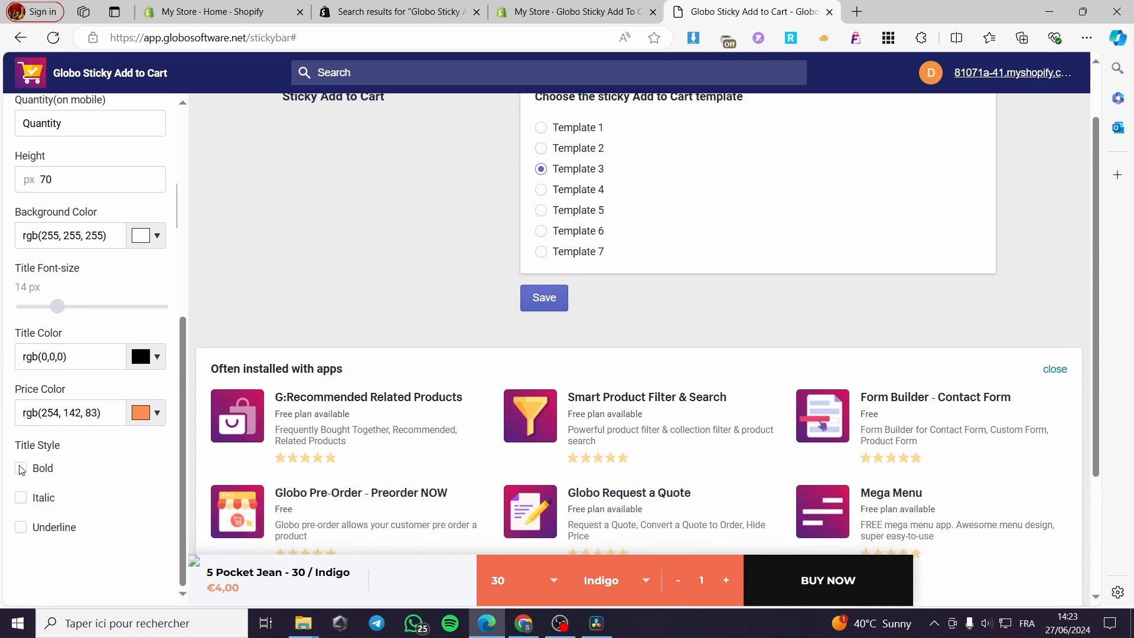
left_click(21, 468)
left_click(23, 497)
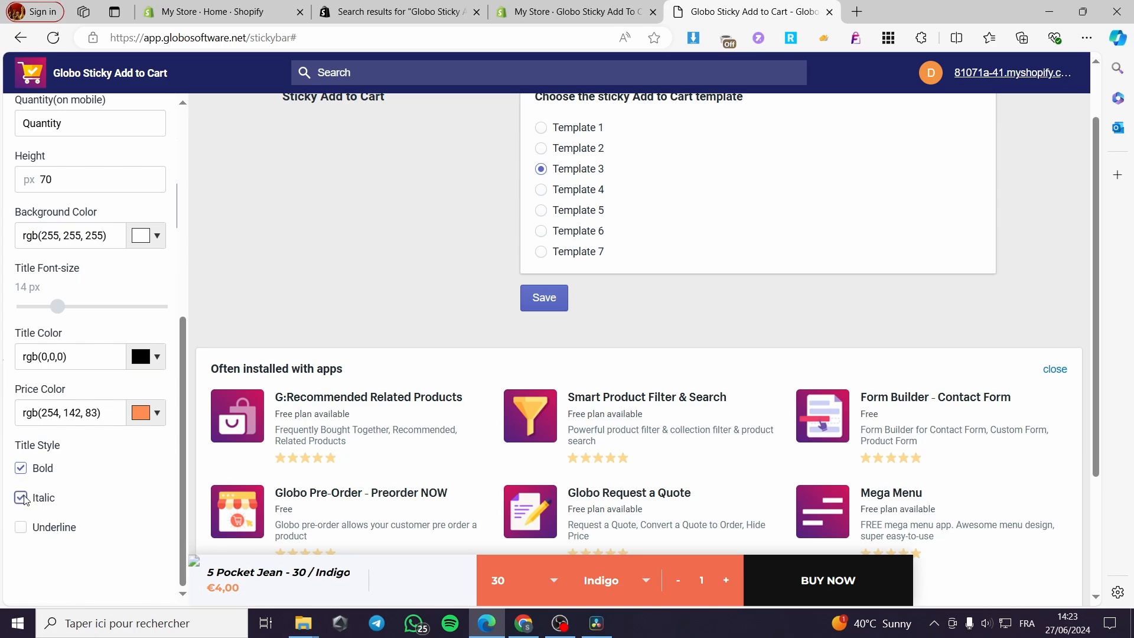
left_click(23, 496)
left_click(23, 526)
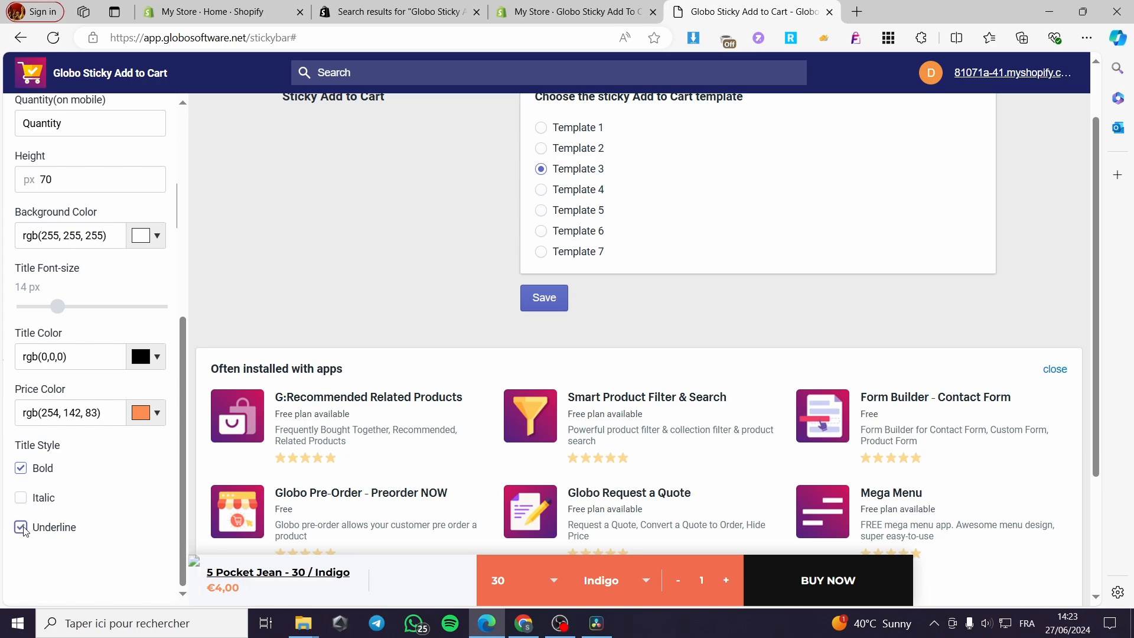
left_click(23, 526)
- In the Buy Now Button settings, set the button's background colour to red, rgb(243, 84, 84)
scroll(71, 477, "up", 7)
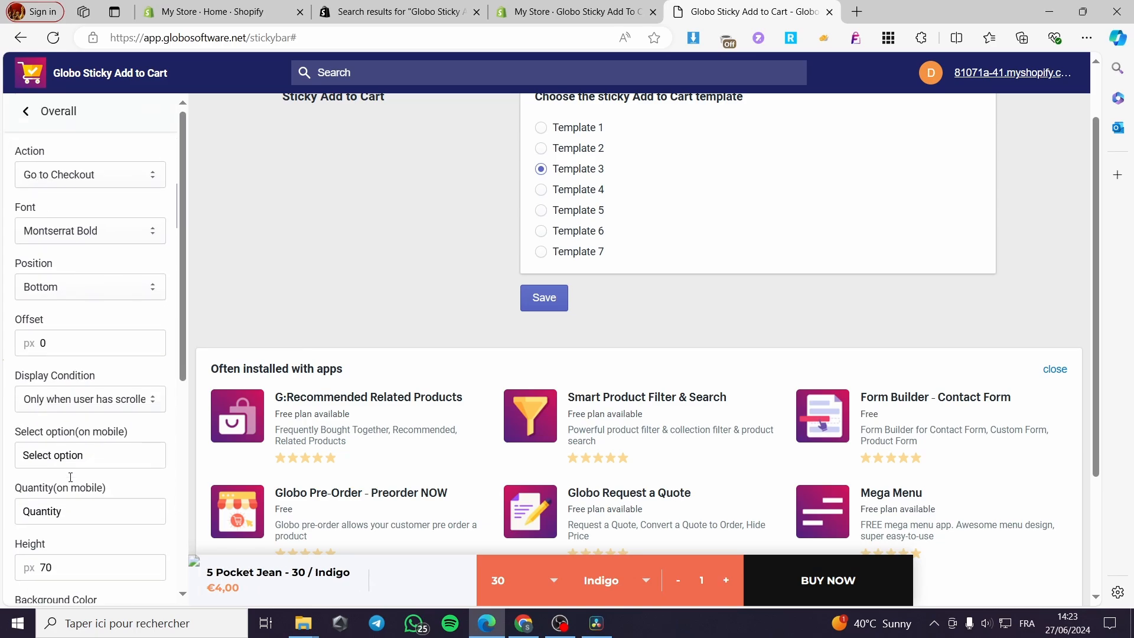
left_click(36, 114)
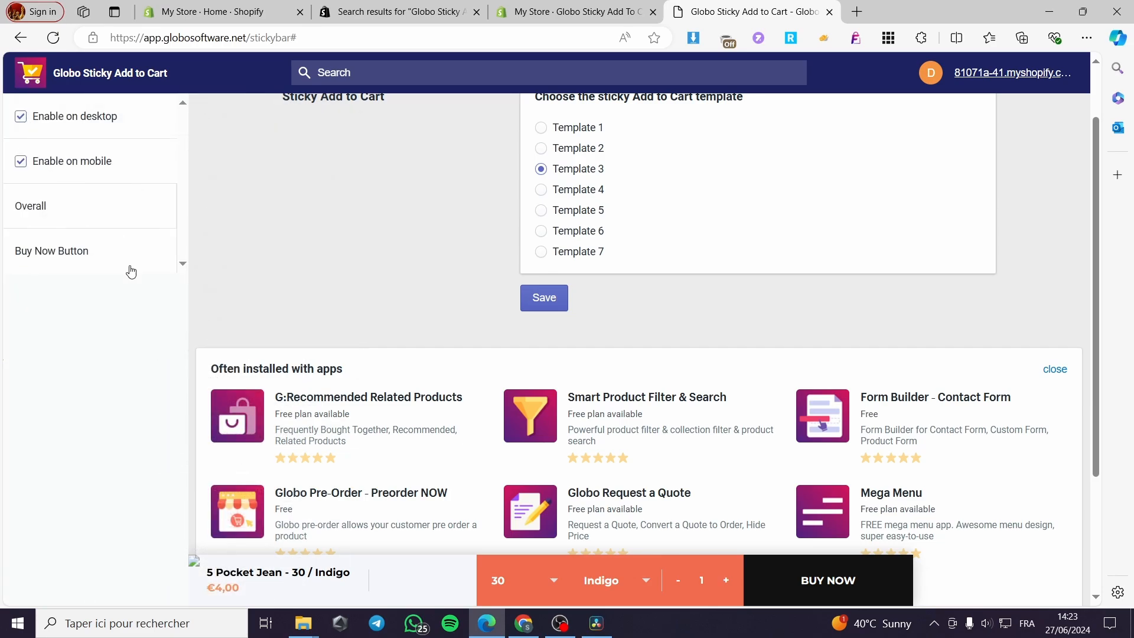
left_click(62, 251)
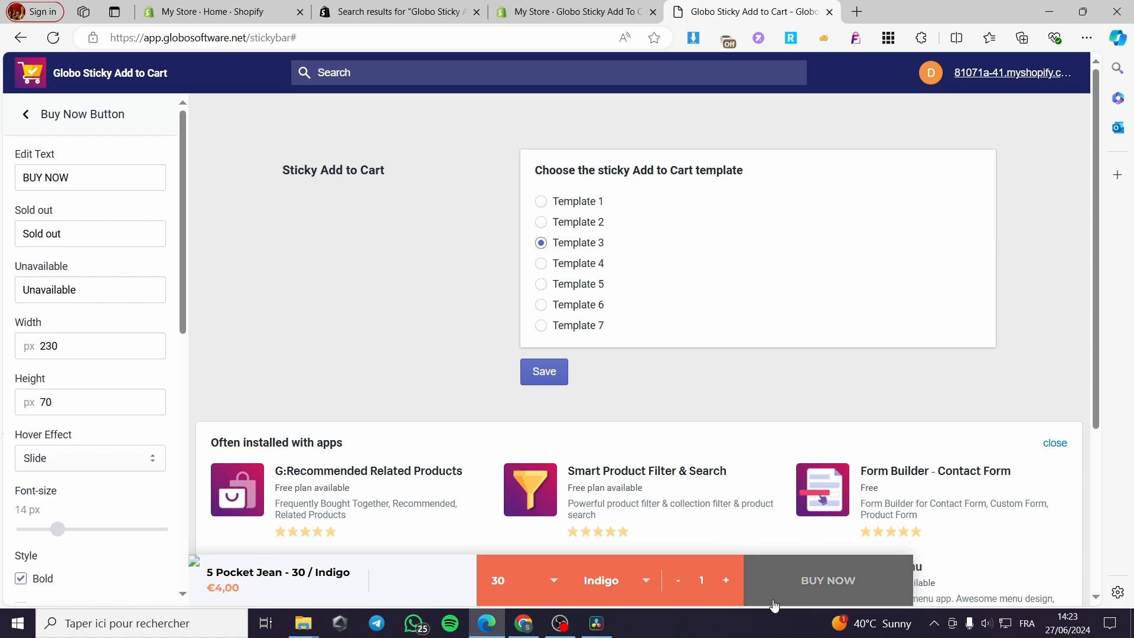
scroll(89, 266, "down", 3)
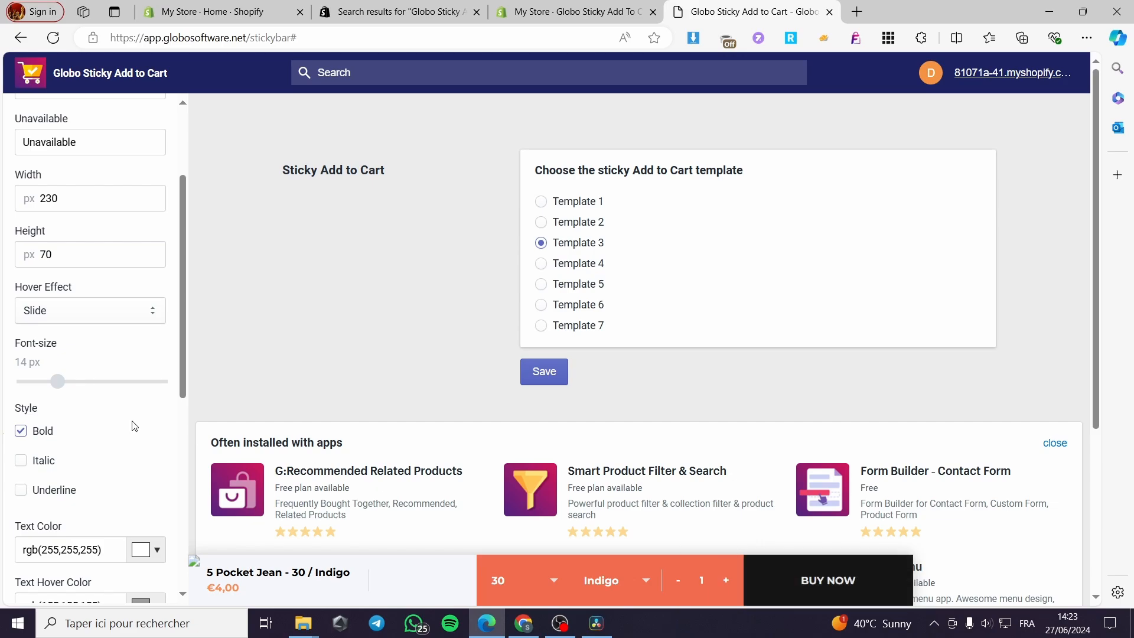
scroll(49, 275, "down", 3)
scroll(107, 277, "down", 2)
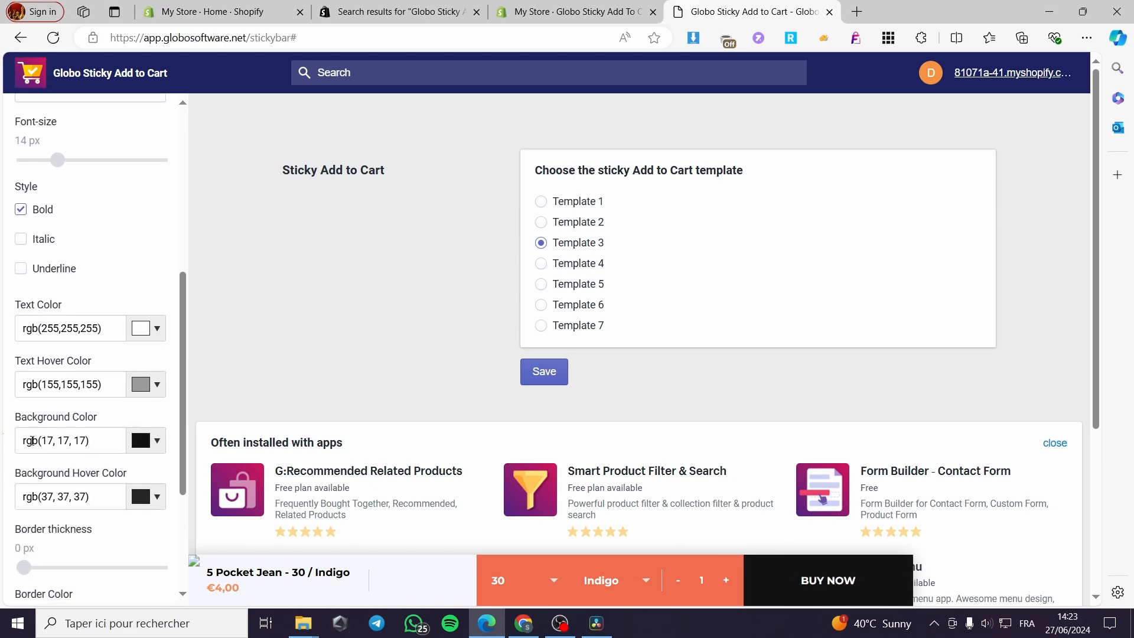
left_click(144, 443)
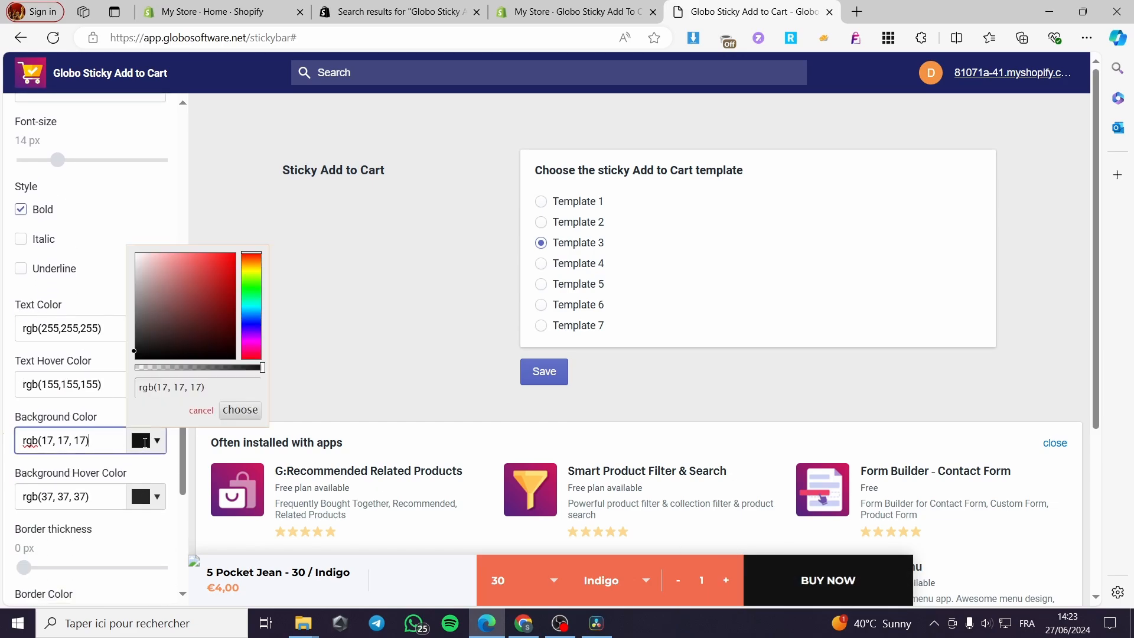
left_click(200, 257)
left_click(240, 410)
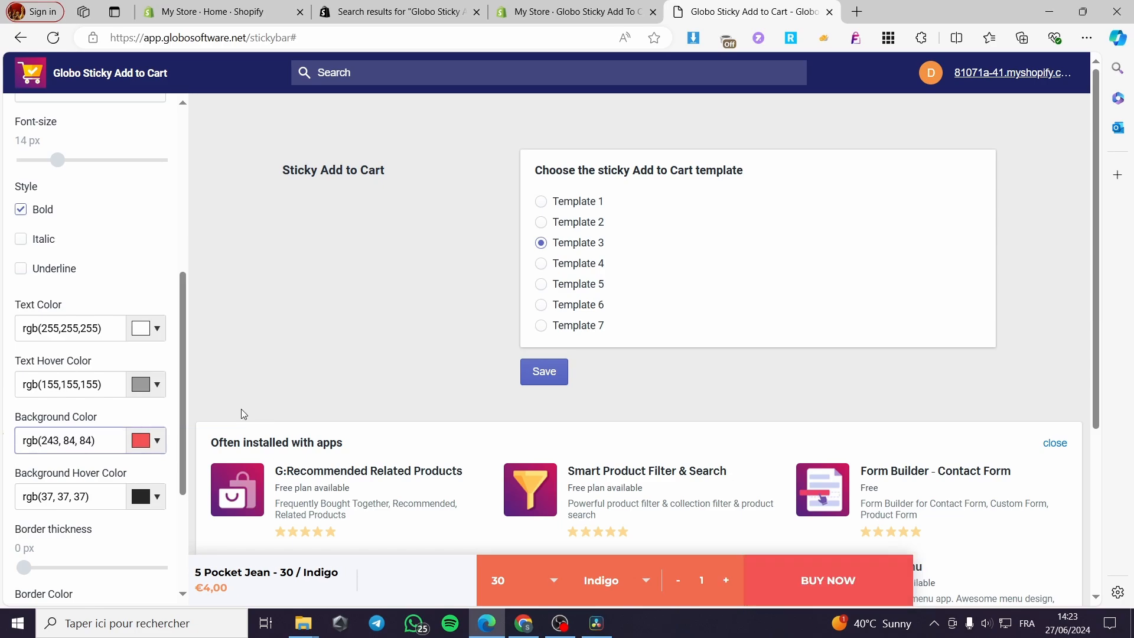
- Set the Buy Now button's background hover colour to rgb(254, 105, 105) and look over its remaining settings
left_click(147, 498)
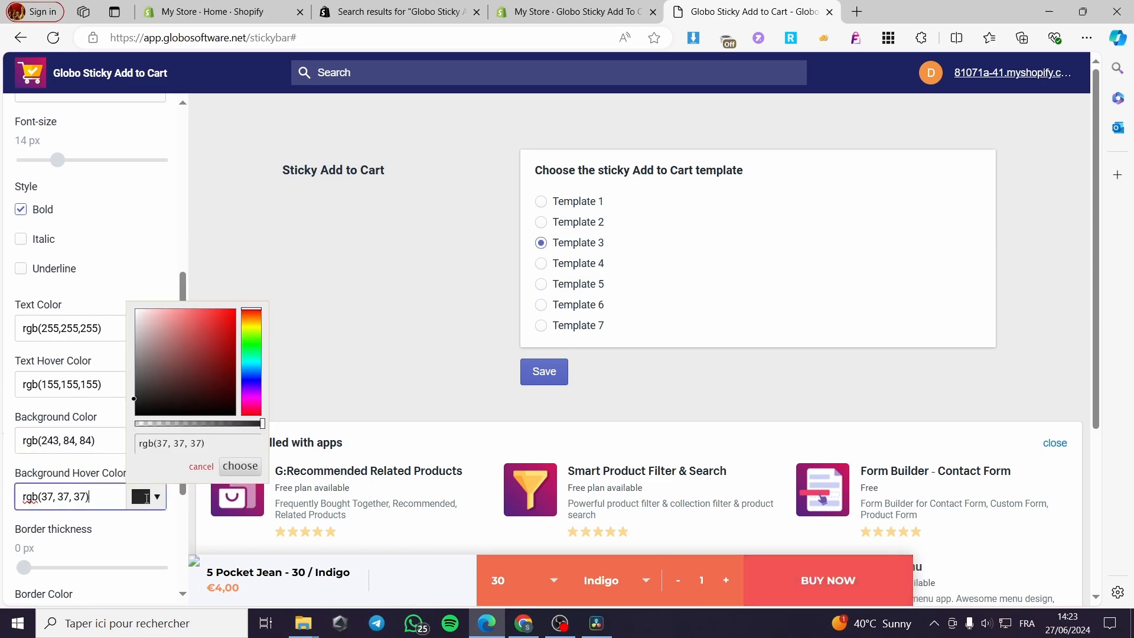
left_click(193, 309)
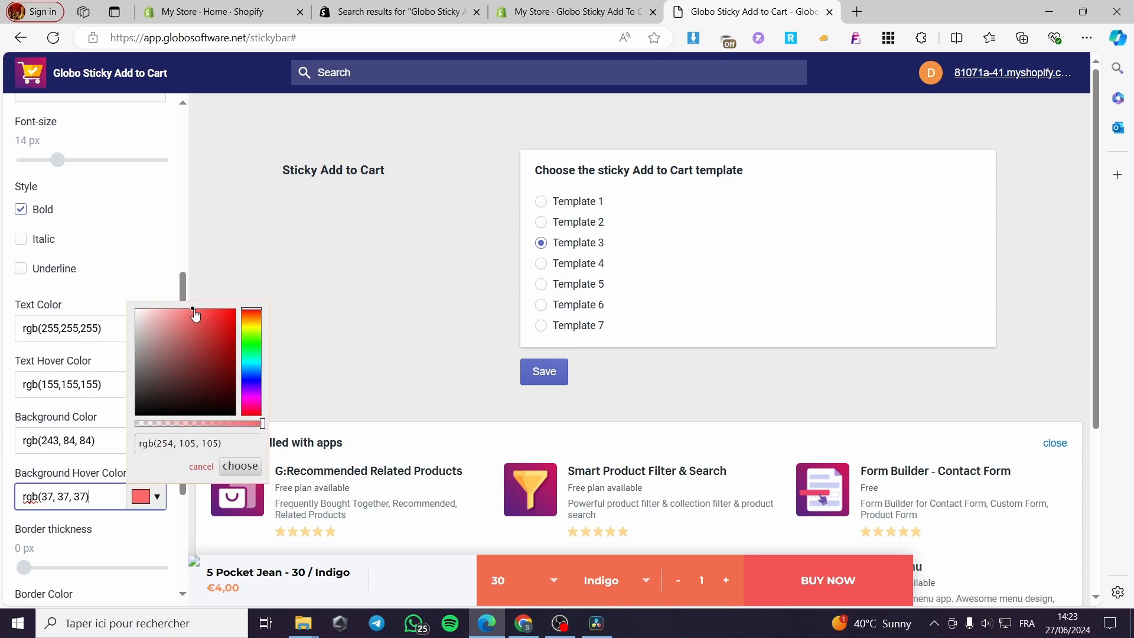
left_click(237, 468)
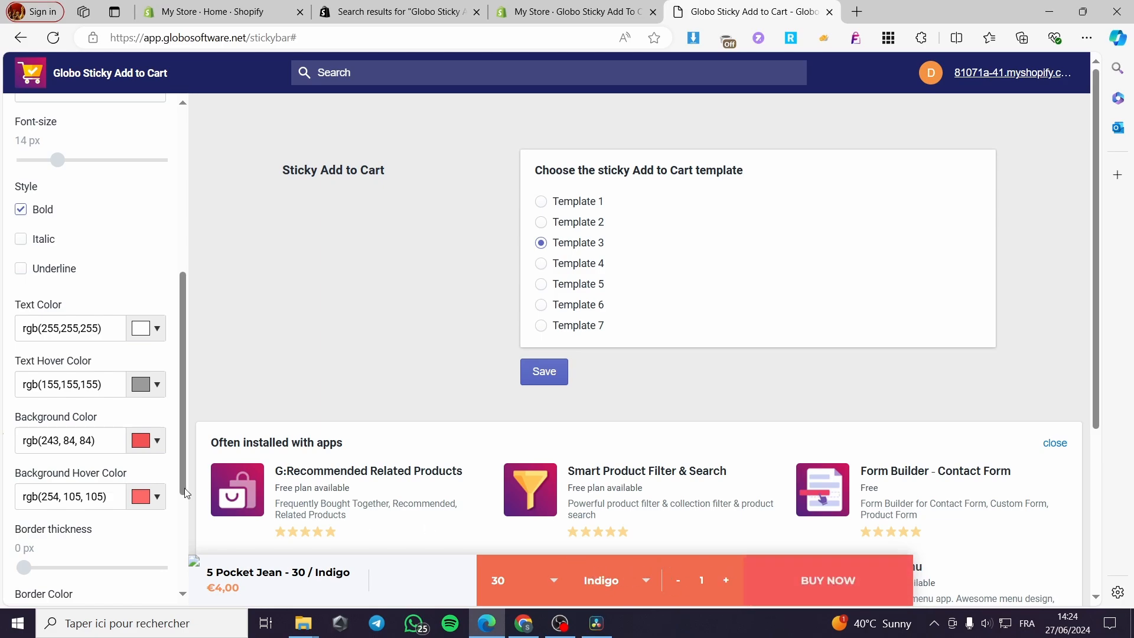
scroll(117, 429, "down", 4)
scroll(106, 419, "up", 6)
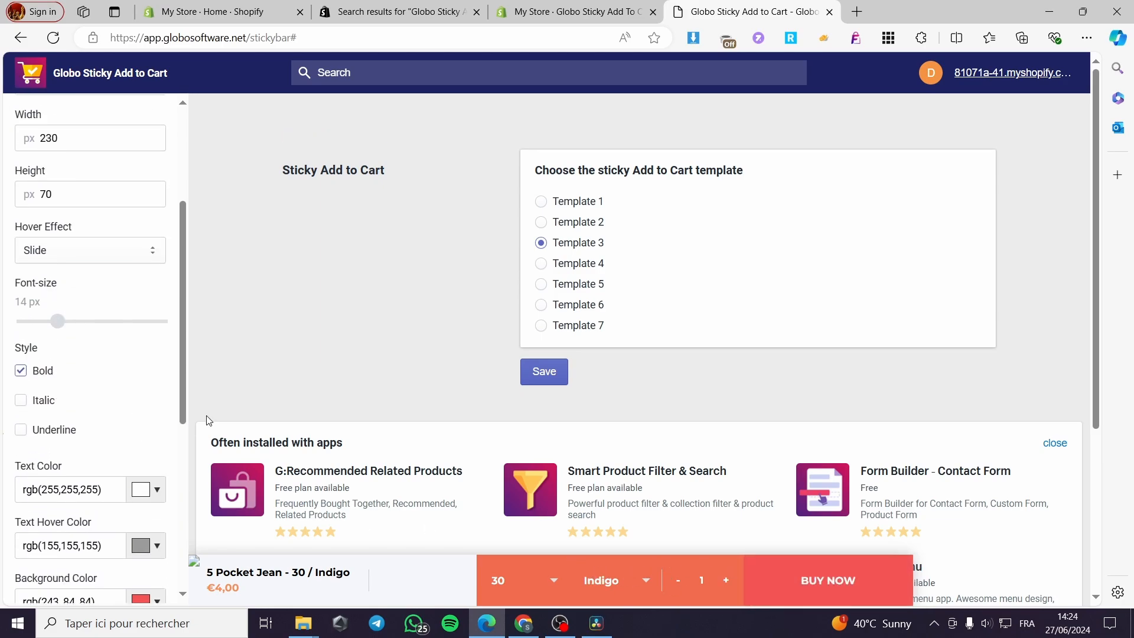
- Save the Sticky Add to Cart customization with Template 3 and look over the settings page
left_click(547, 378)
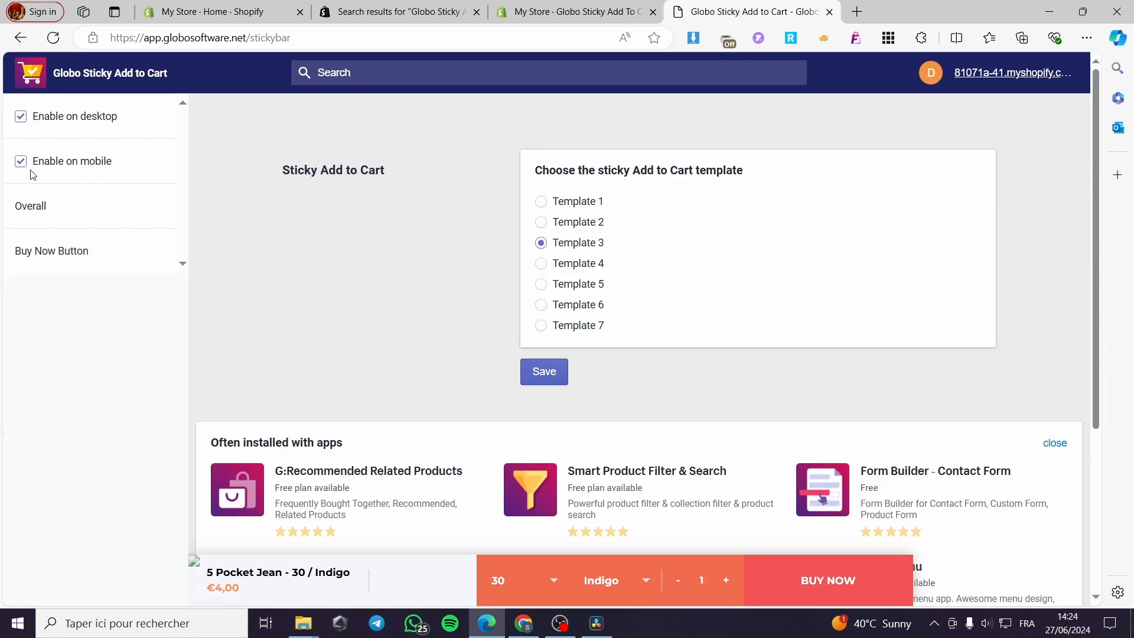
scroll(597, 415, "down", 2)
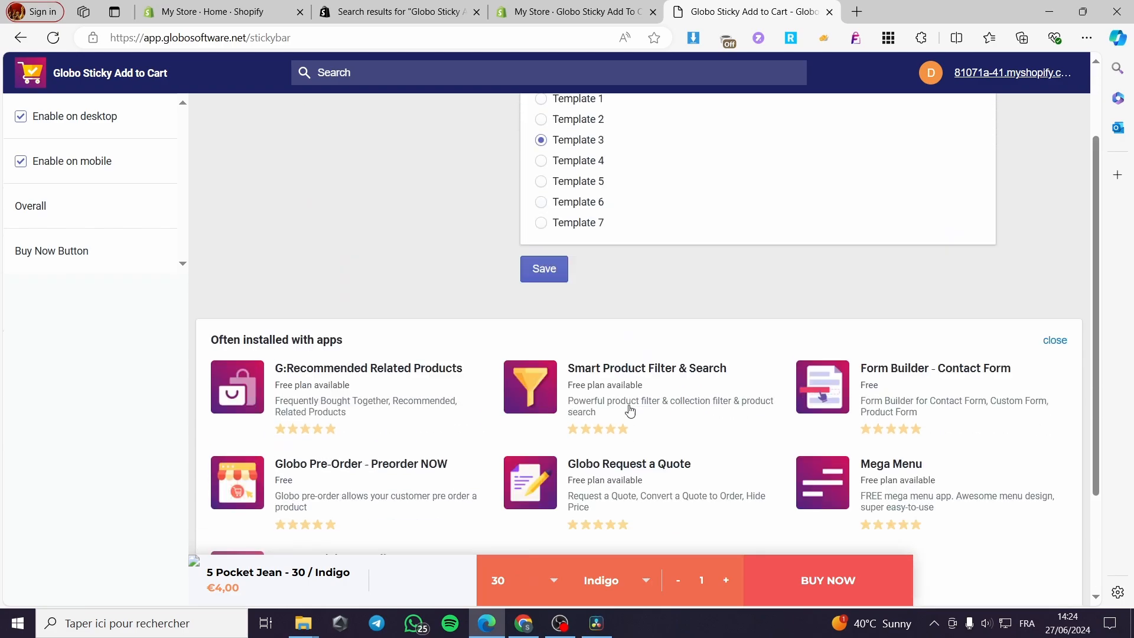
scroll(633, 405, "up", 2)
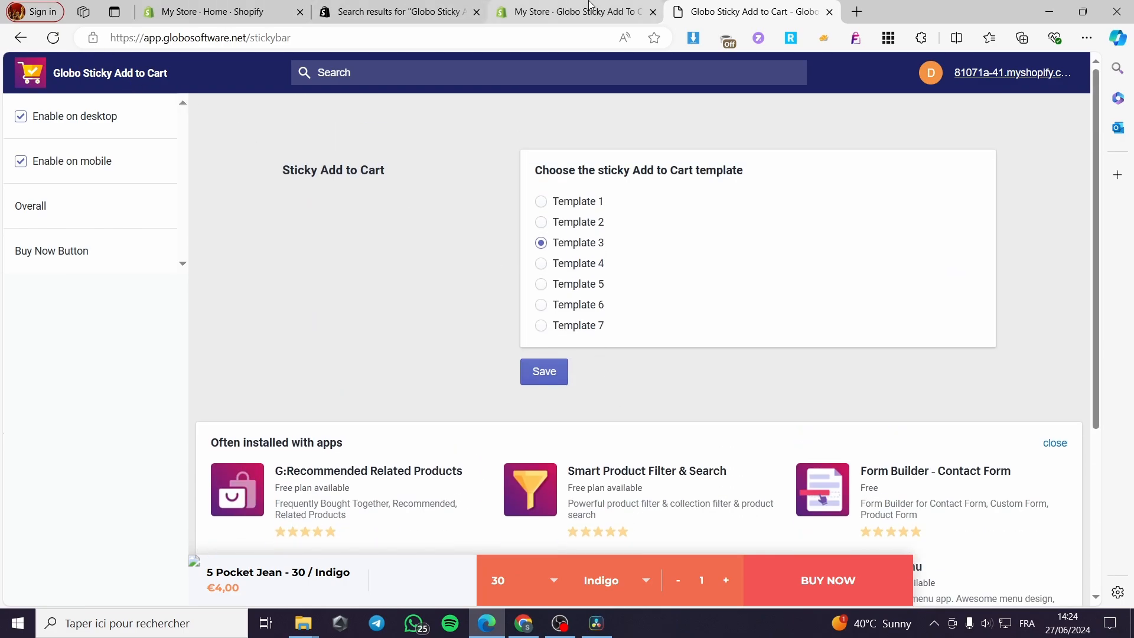
- From the product list in the Shopify admin, view the "Sweater Weather Staple" product on the online store
left_click(590, 5)
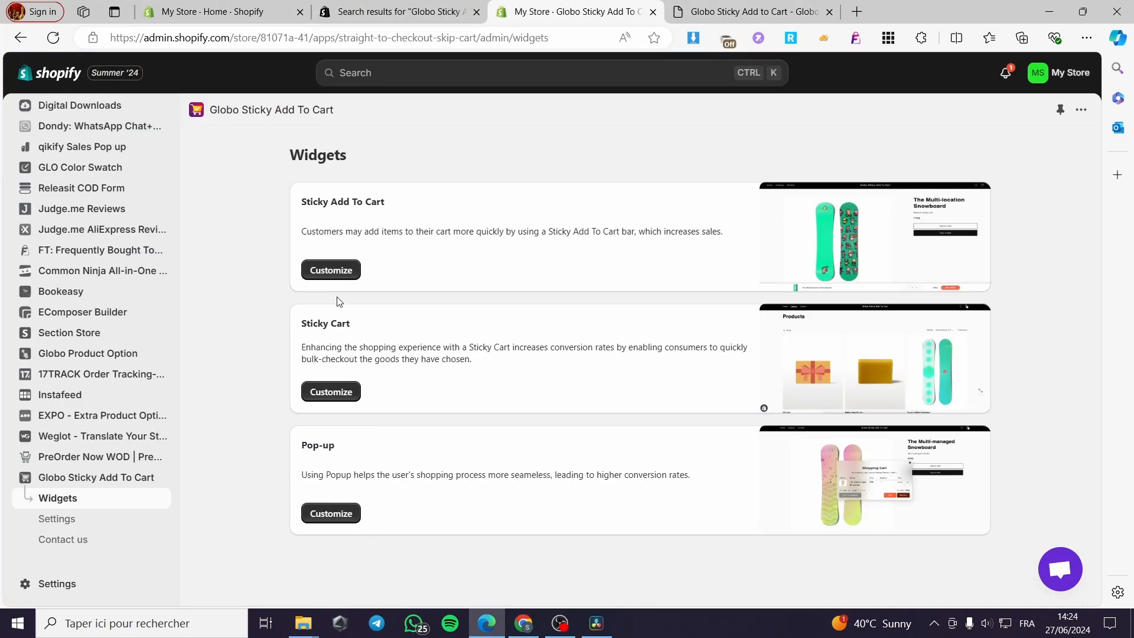
scroll(121, 496, "up", 15)
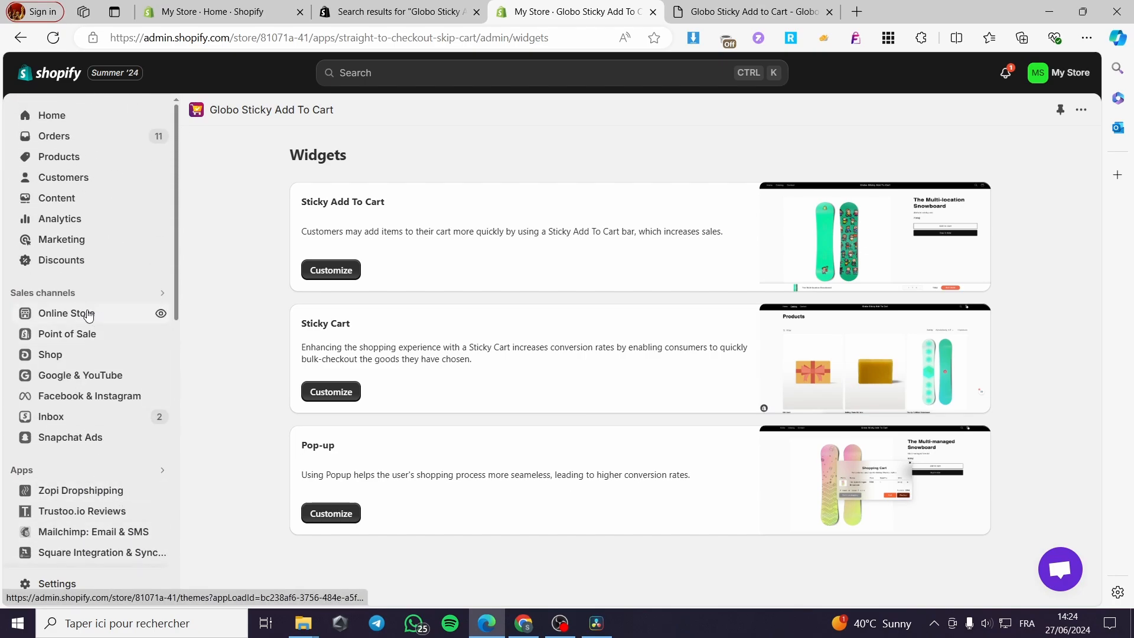
left_click(58, 160)
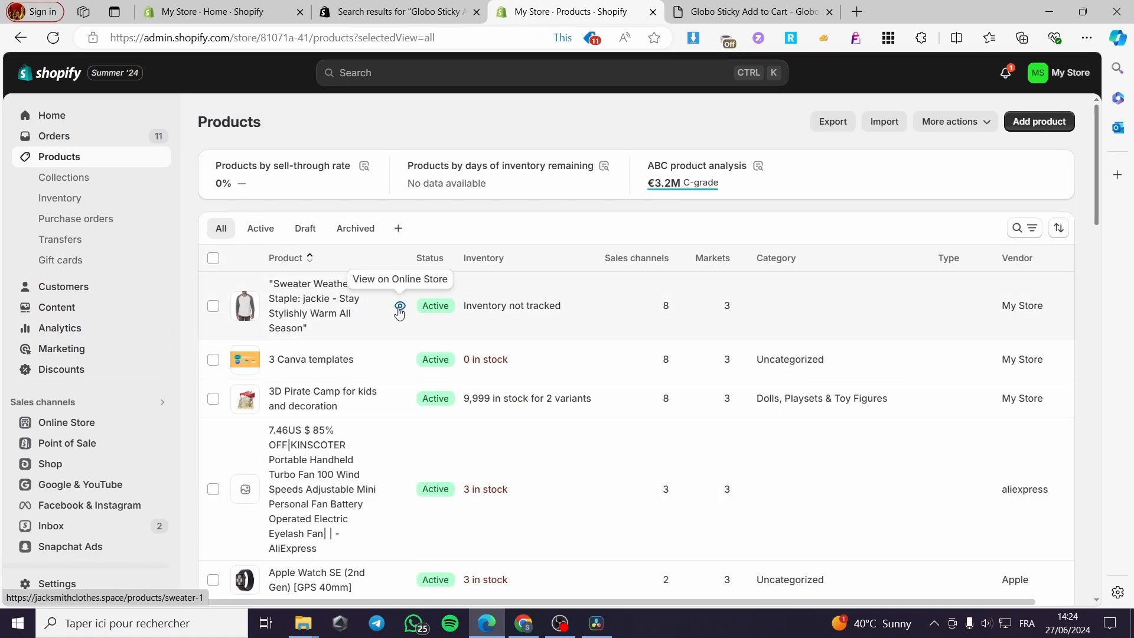
left_click(400, 308)
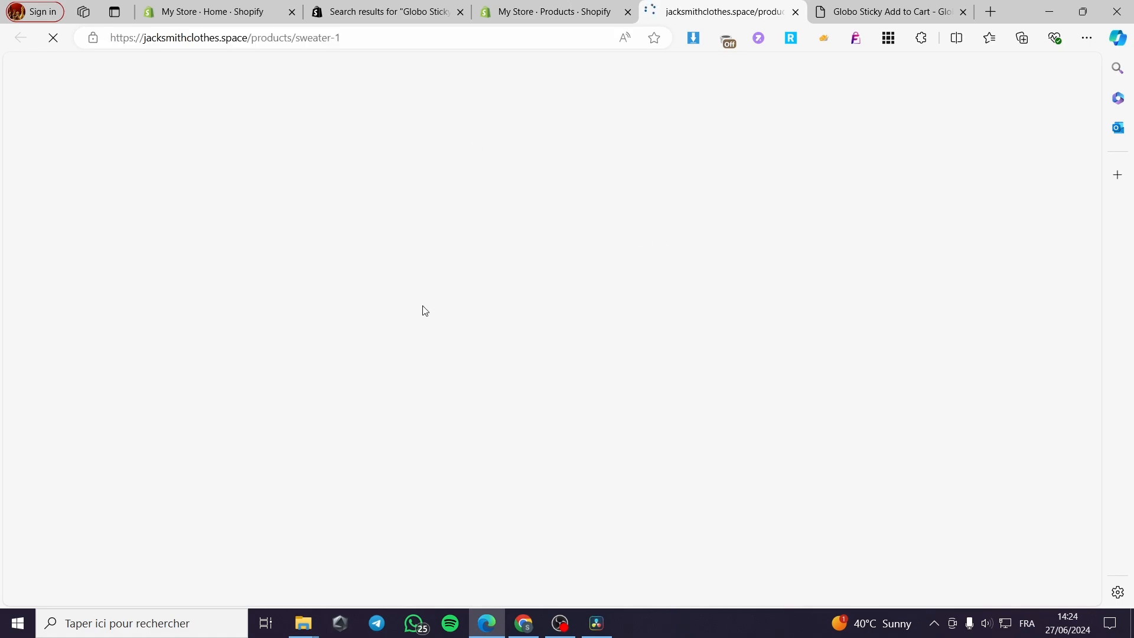
key("ctrl+shift+Tab")
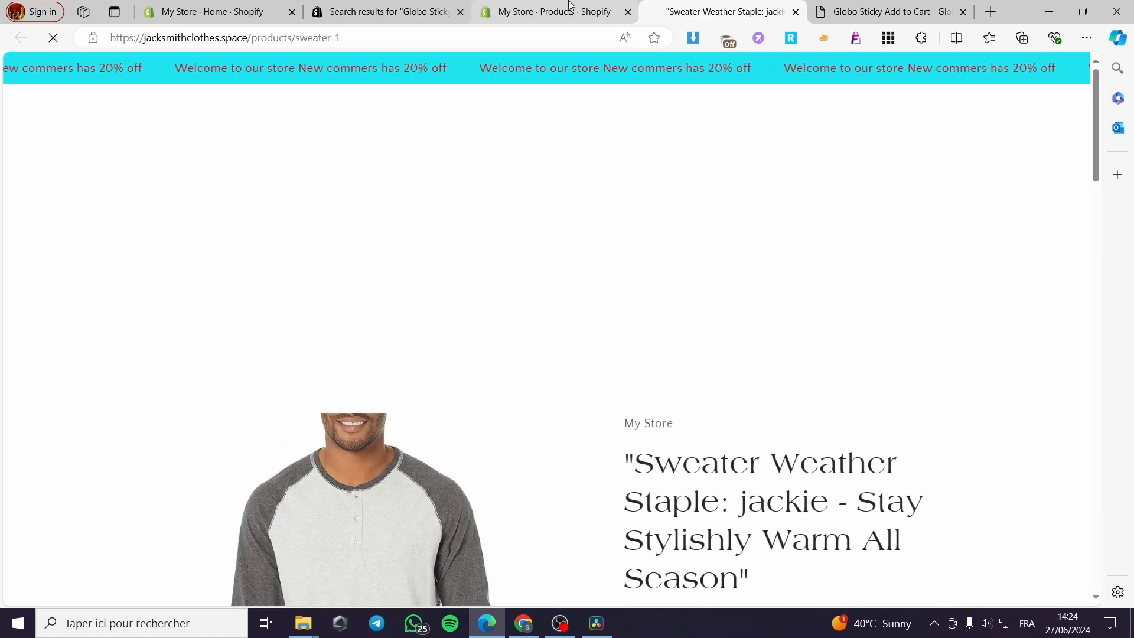
key("ctrl+Tab")
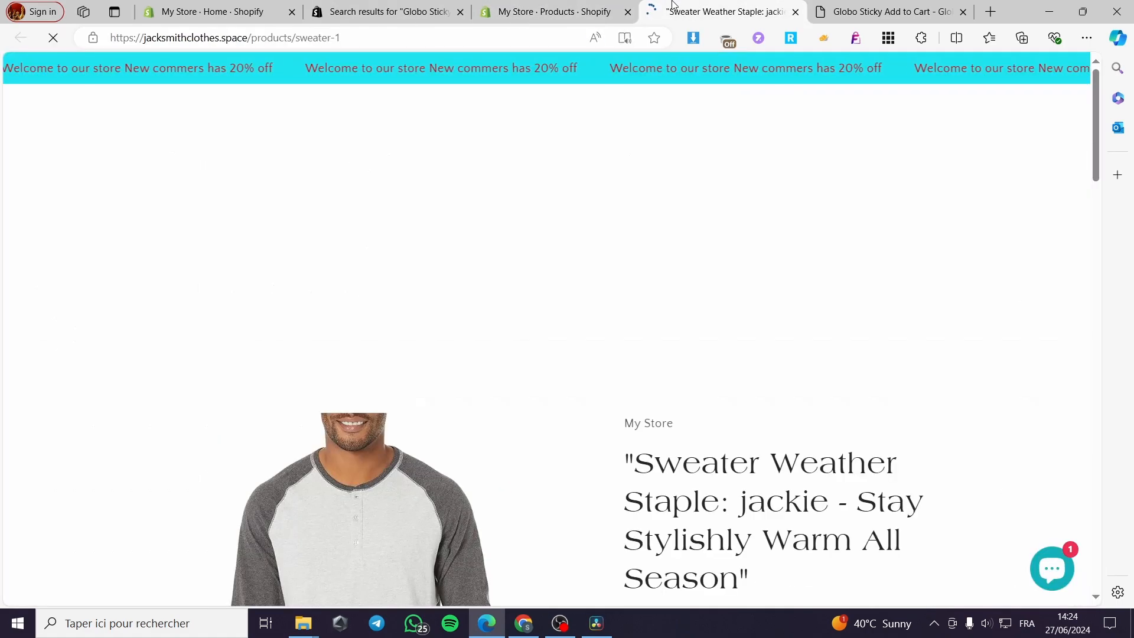
- Examine the sweater's product page from its heading down to the description for the sticky Add to Cart bar
scroll(679, 433, "up", 5)
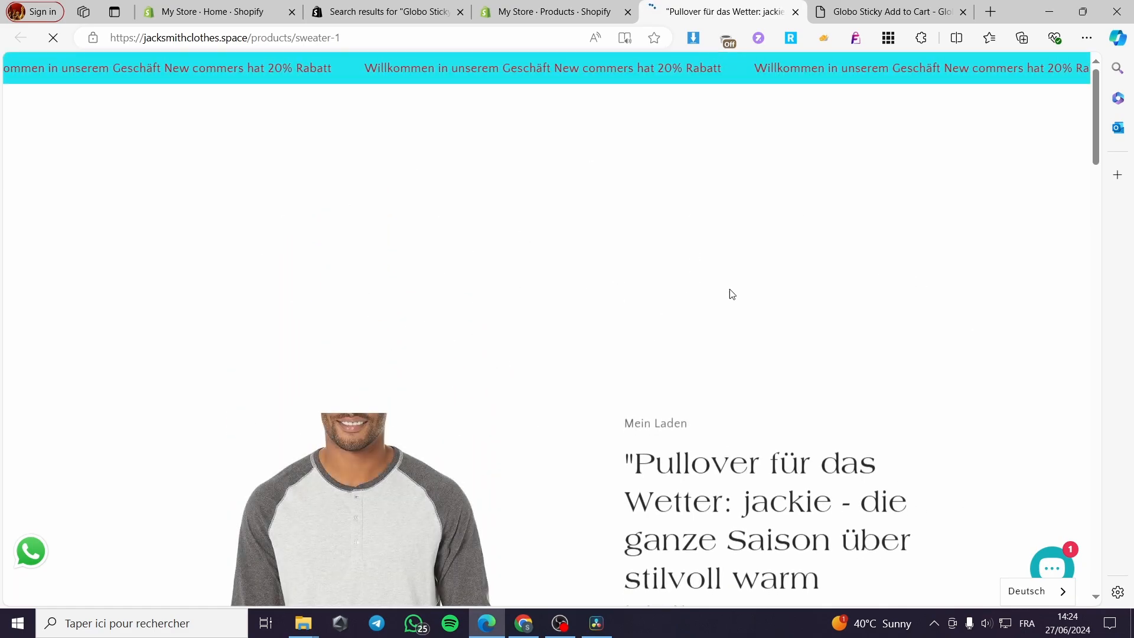
scroll(729, 336, "down", 4)
scroll(681, 307, "down", 2)
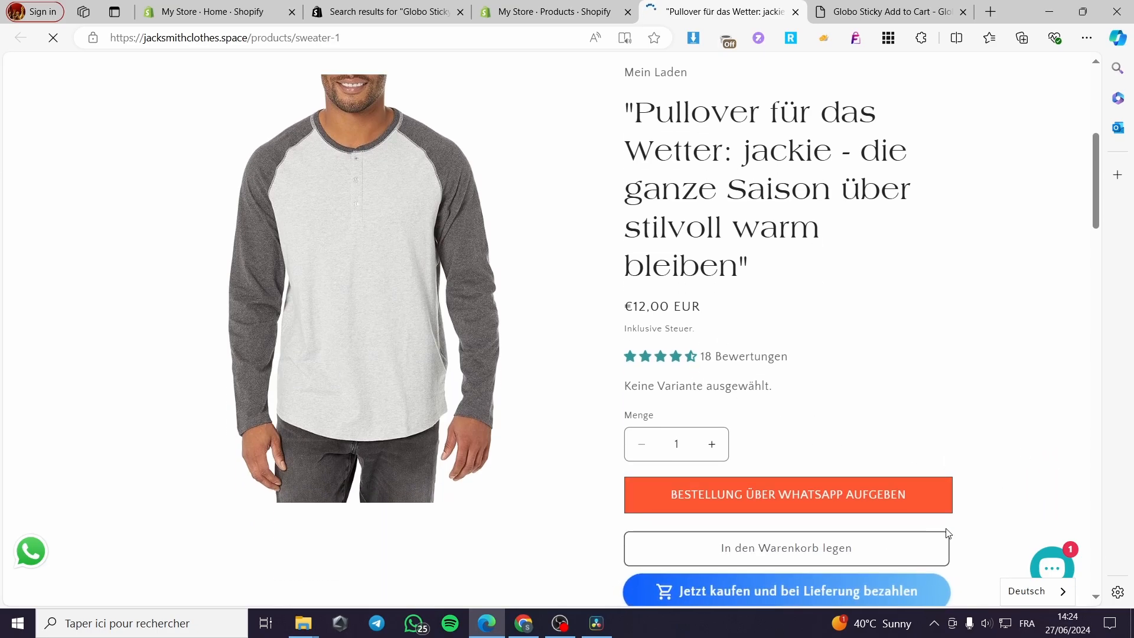
scroll(1004, 408, "down", 2)
scroll(1013, 406, "down", 15)
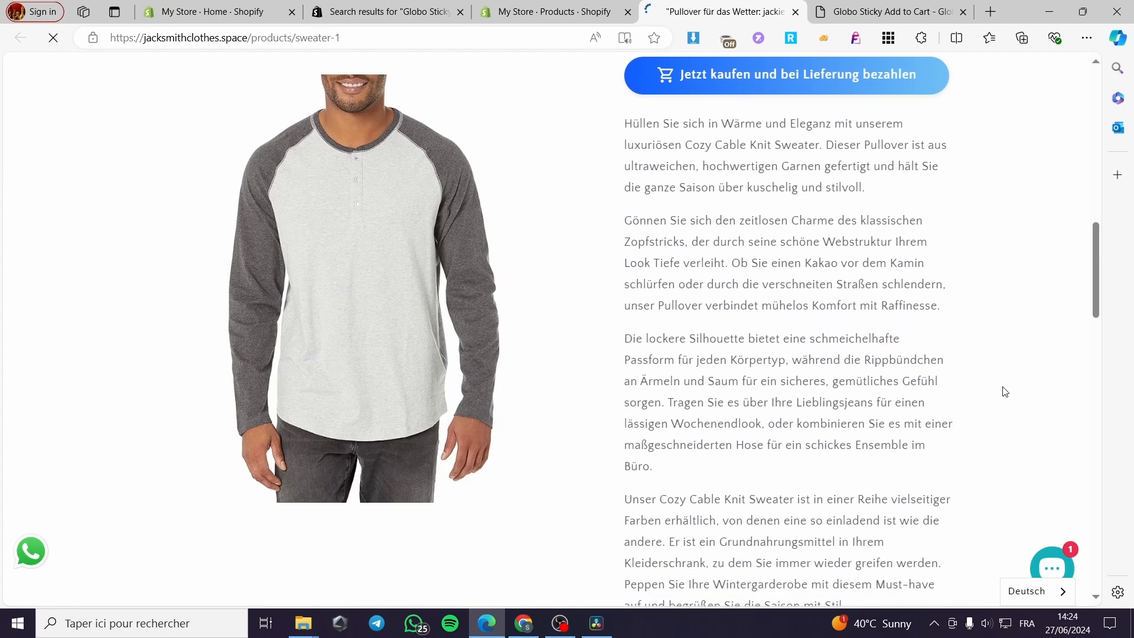
scroll(927, 407, "down", 3)
scroll(910, 461, "up", 15)
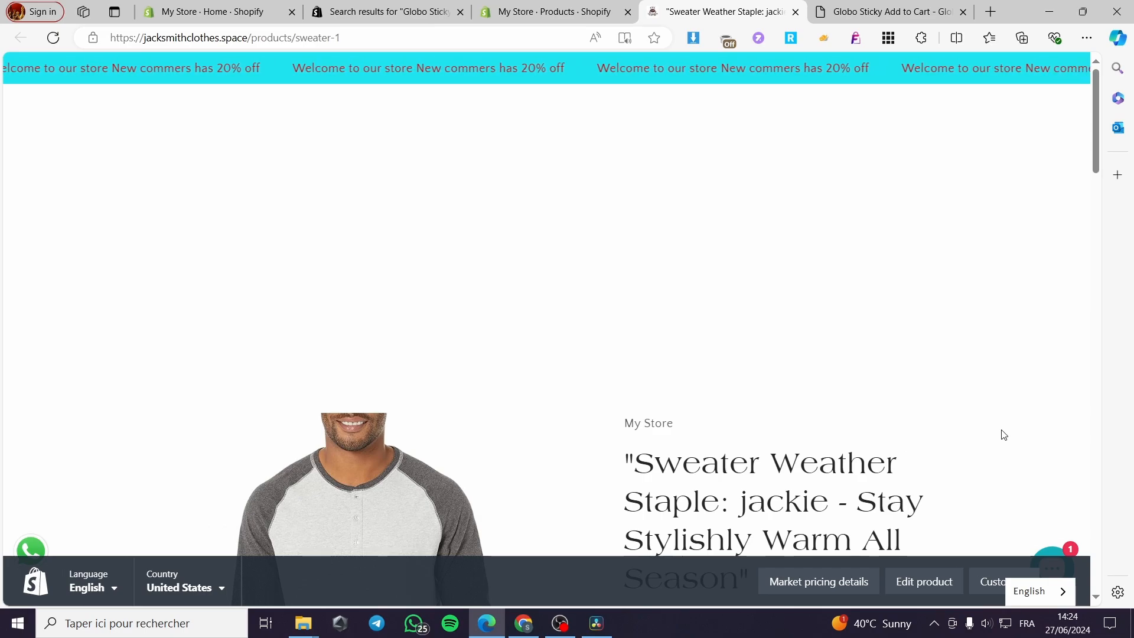
scroll(931, 419, "down", 5)
scroll(922, 414, "down", 1)
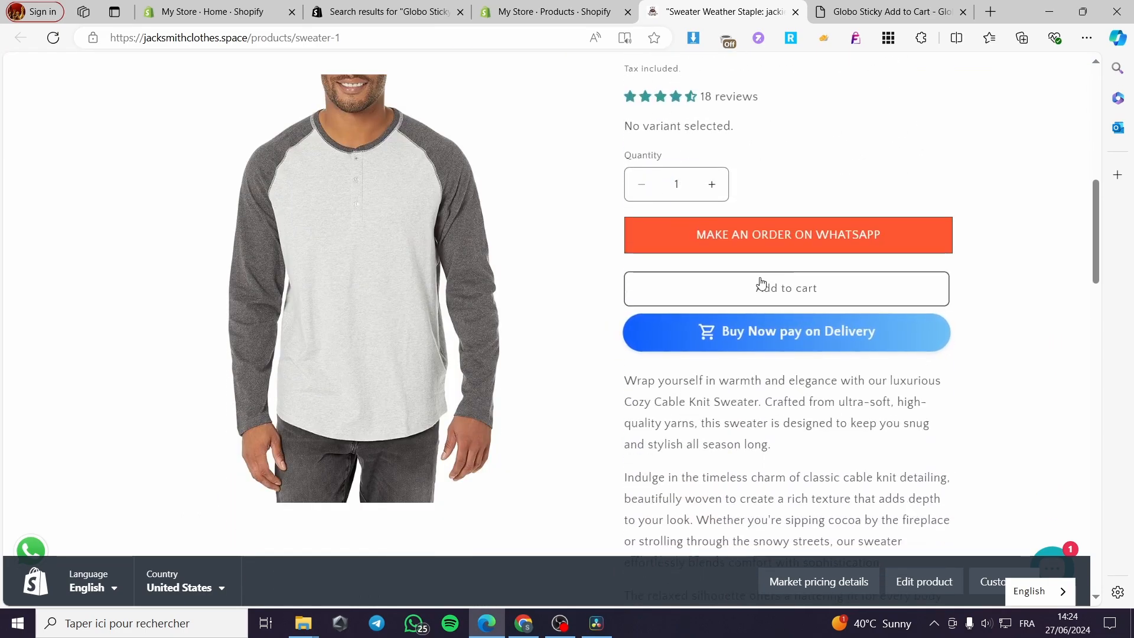
scroll(868, 381, "down", 7)
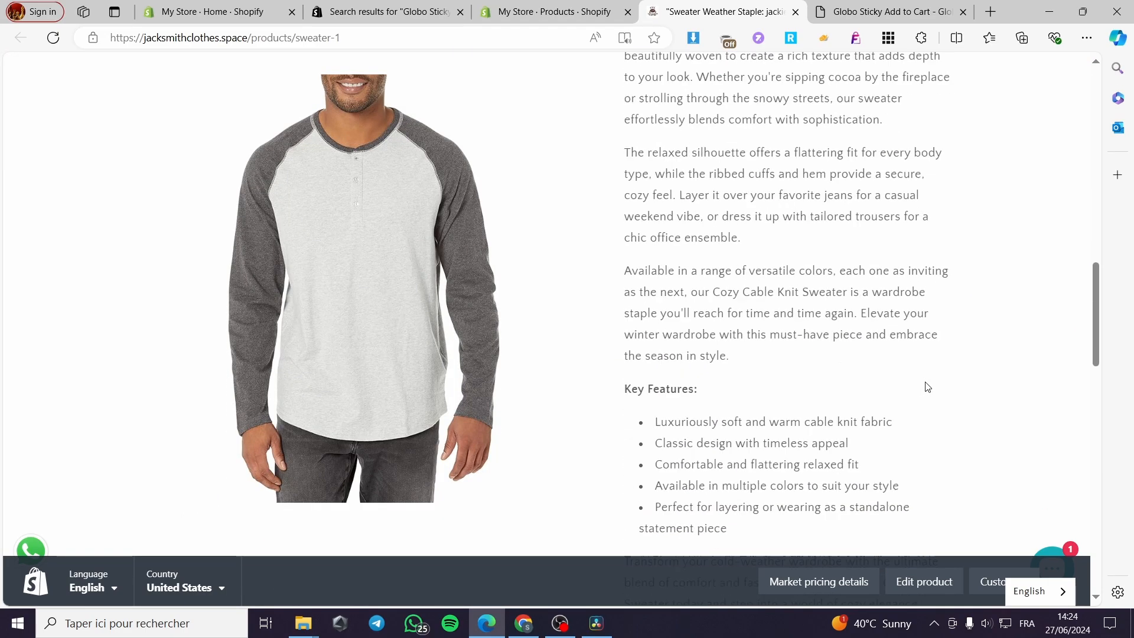
scroll(922, 402, "up", 10)
scroll(867, 450, "down", 9)
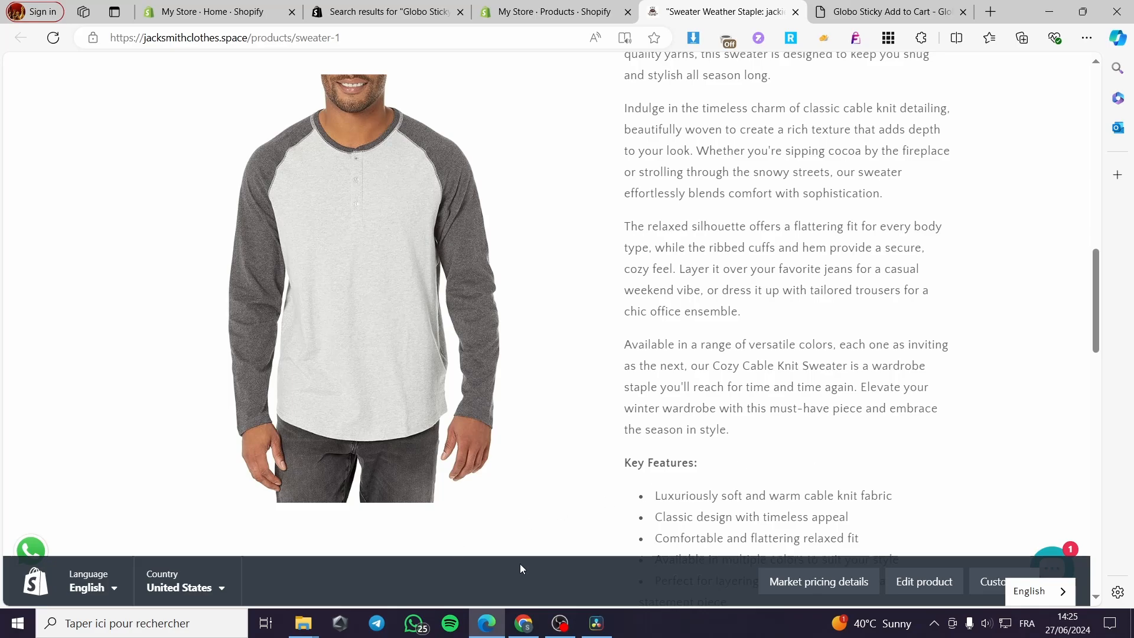
scroll(706, 564, "down", 6)
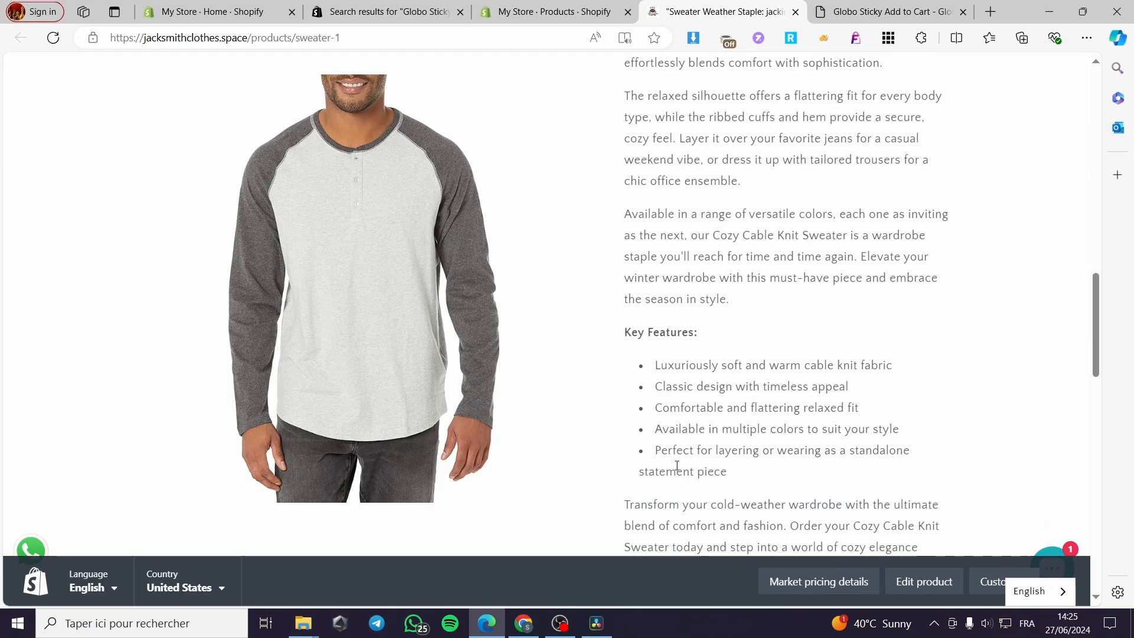
scroll(828, 555, "up", 9)
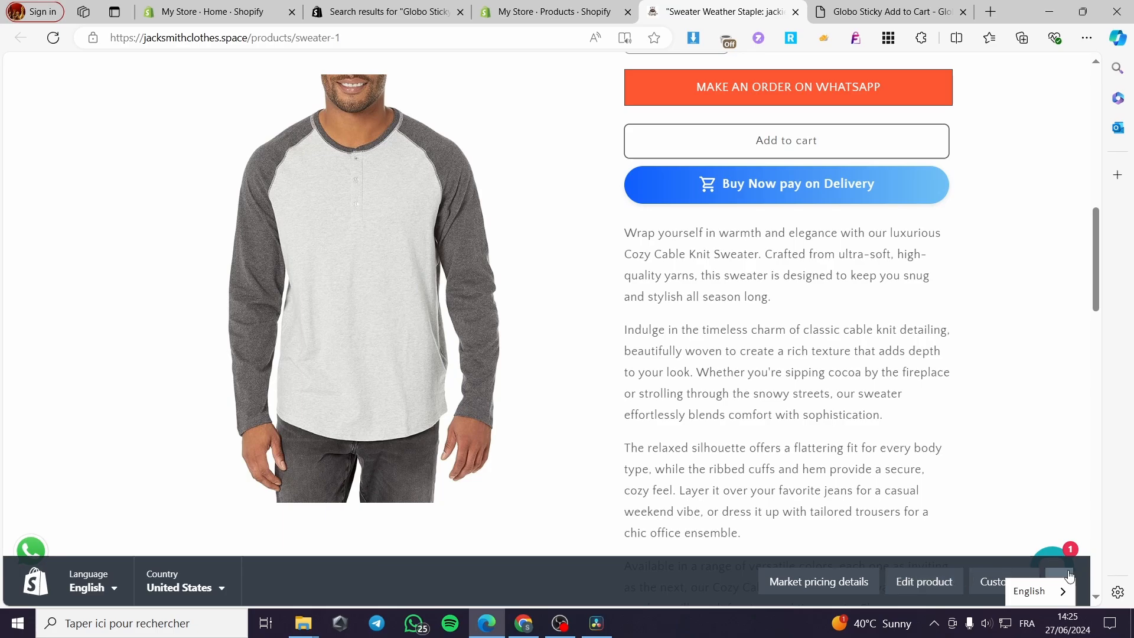
- In the Shopify admin, go to the Online Store themes and open the current Craft theme for customization
left_click(552, 12)
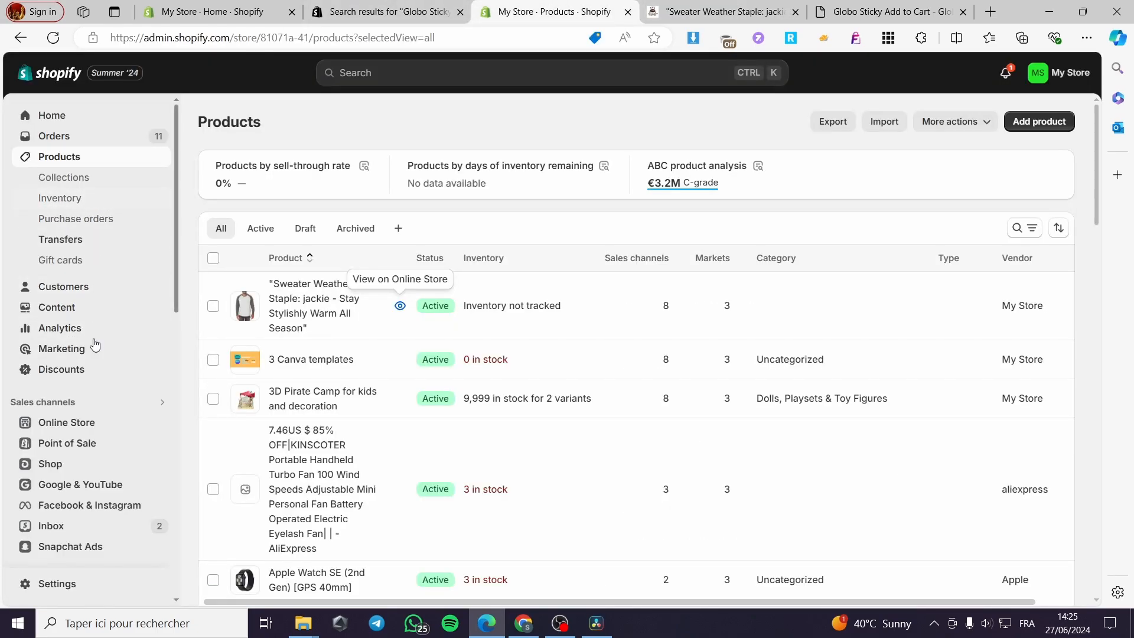
left_click(66, 422)
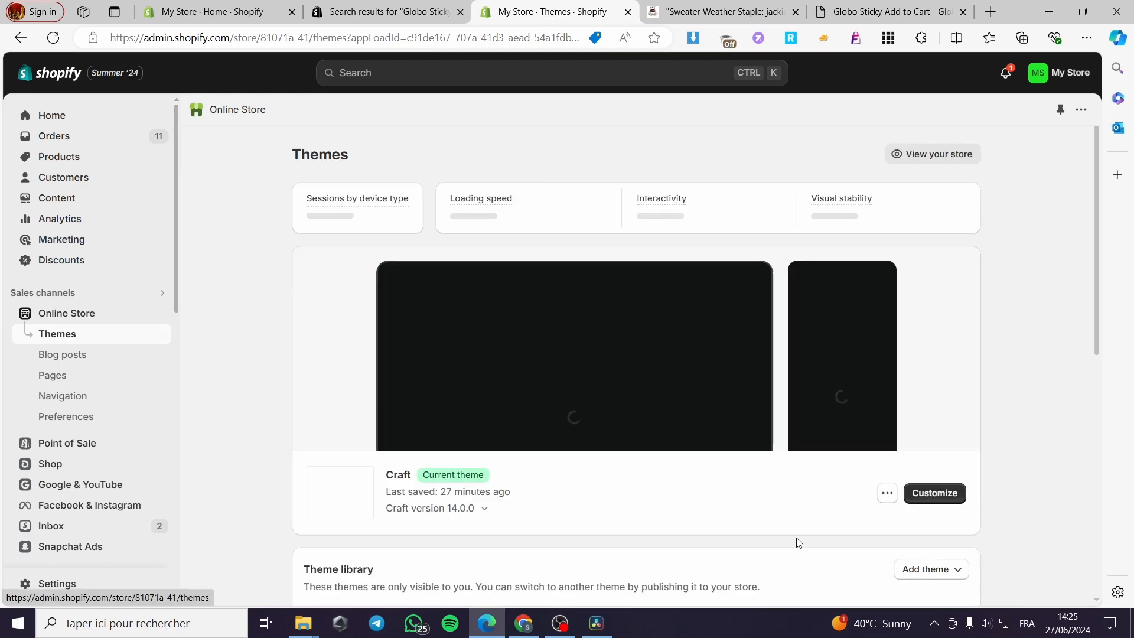
left_click(953, 496)
- Return to the sweater's product page, reload it and check again for the sticky Add to Cart bar
left_click(693, 9)
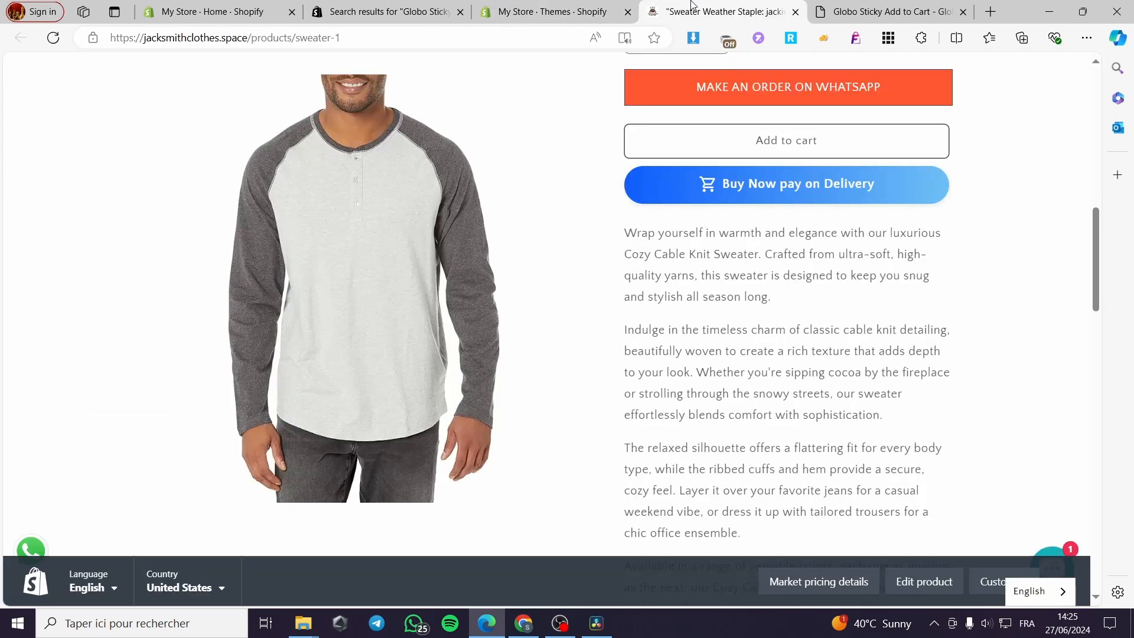
scroll(850, 391, "up", 5)
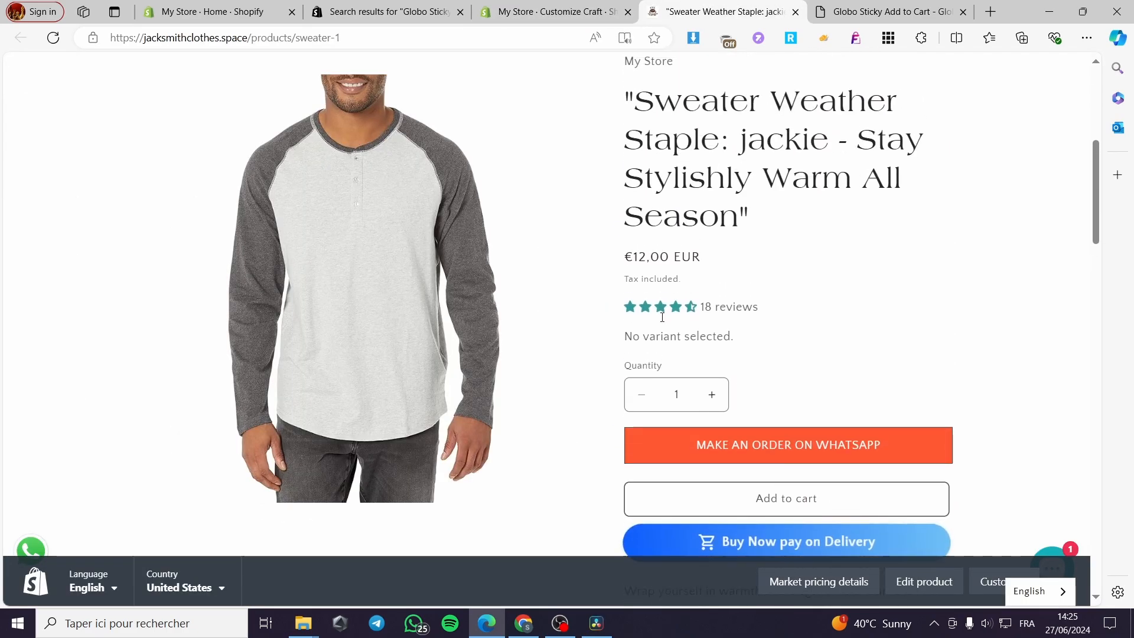
left_click(53, 37)
scroll(628, 429, "down", 8)
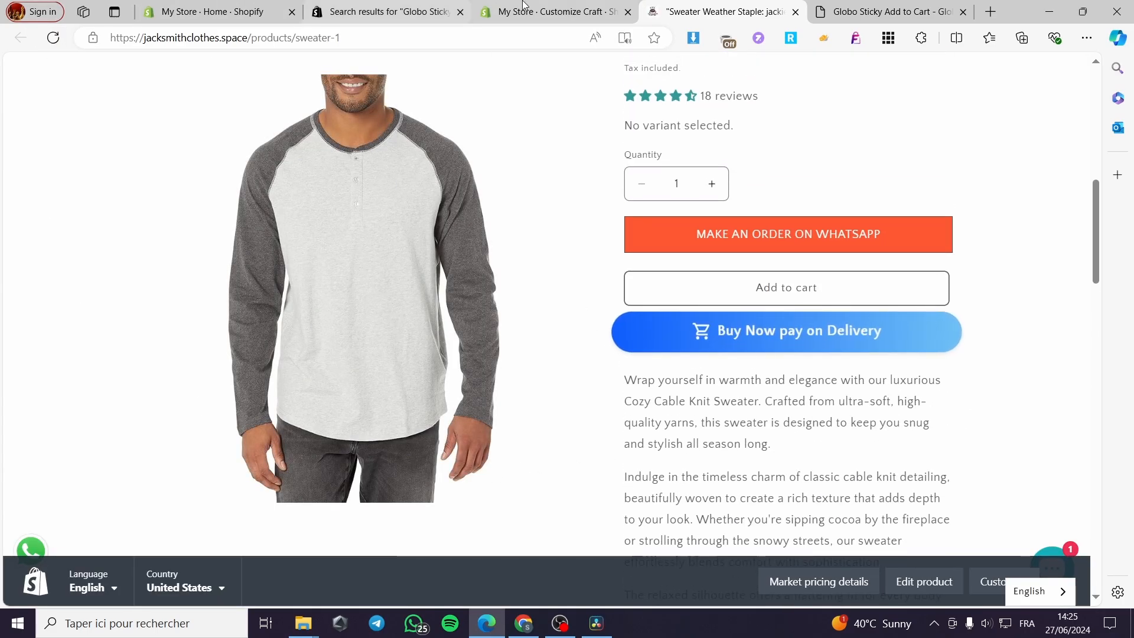
- In the Craft theme editor, close the chat window, enable the Globo Sticky Add to Cart app embed and save the theme
left_click(505, 12)
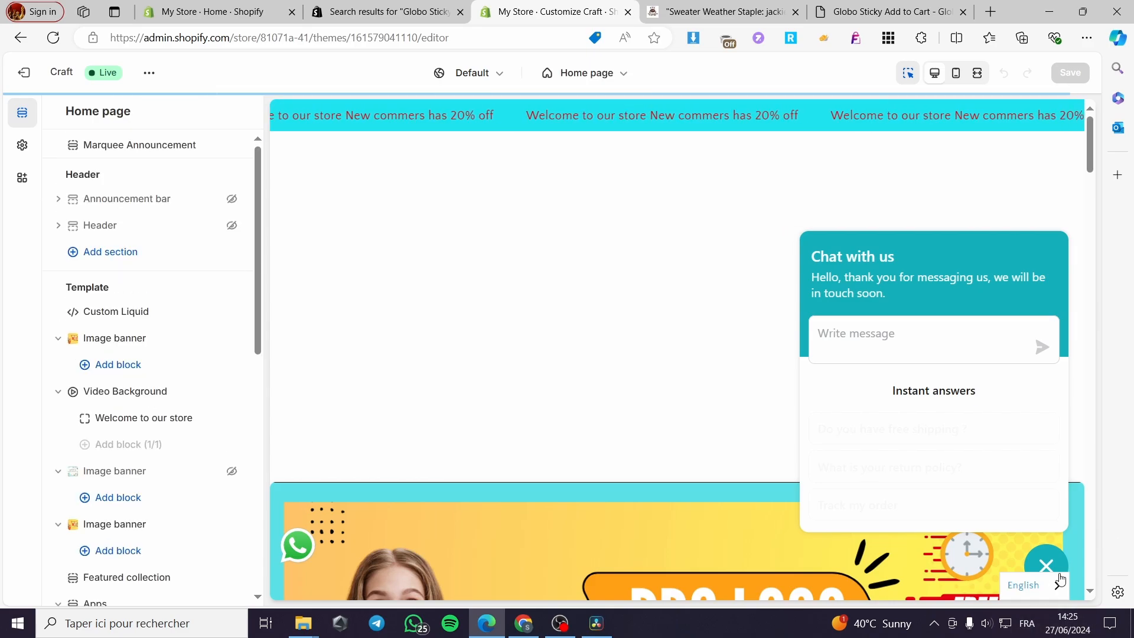
left_click(1047, 566)
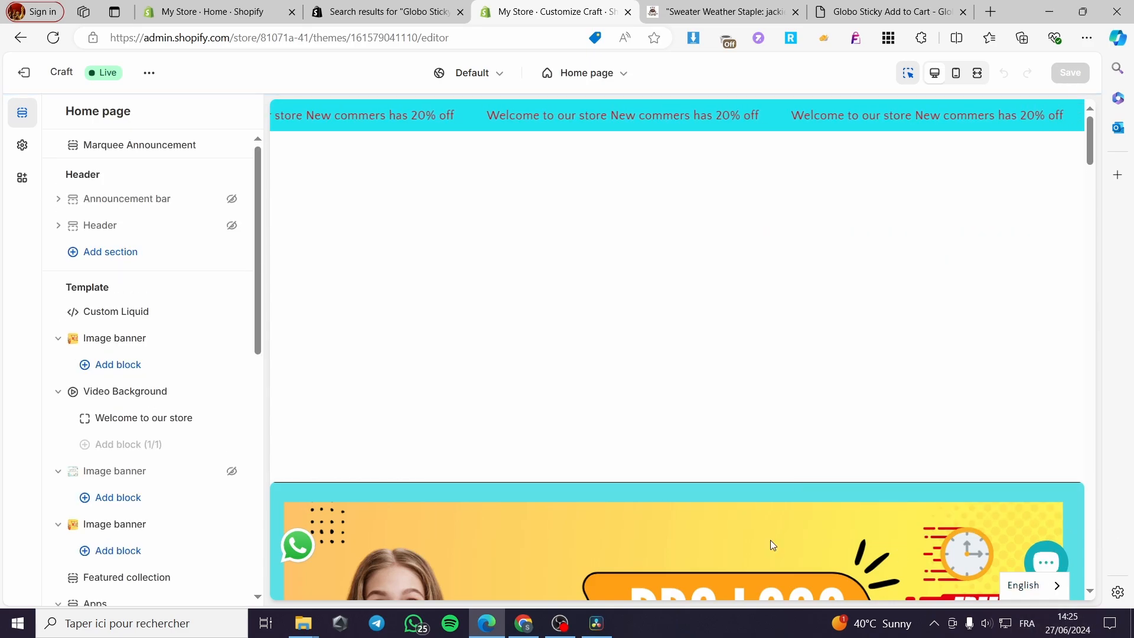
left_click(20, 179)
left_click(155, 151)
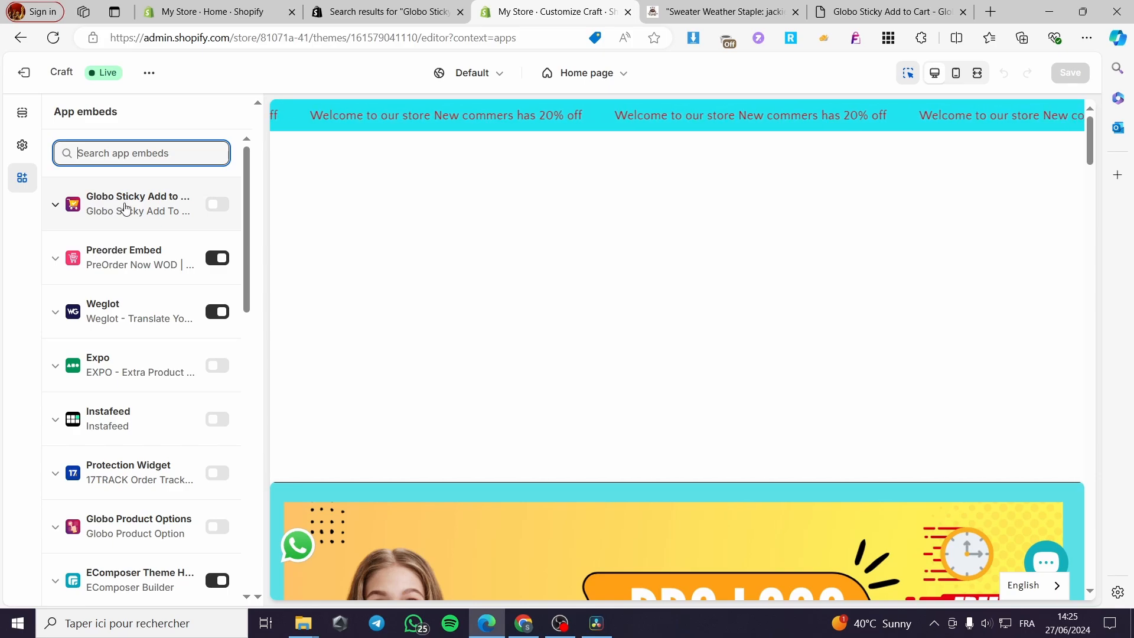
left_click(217, 206)
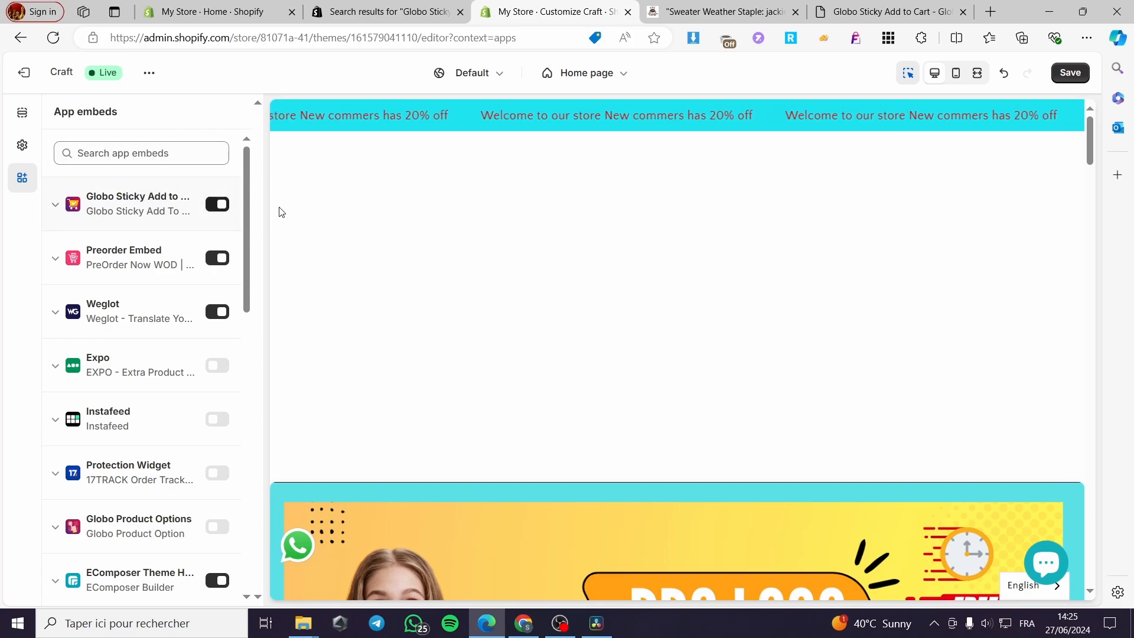
left_click(1071, 72)
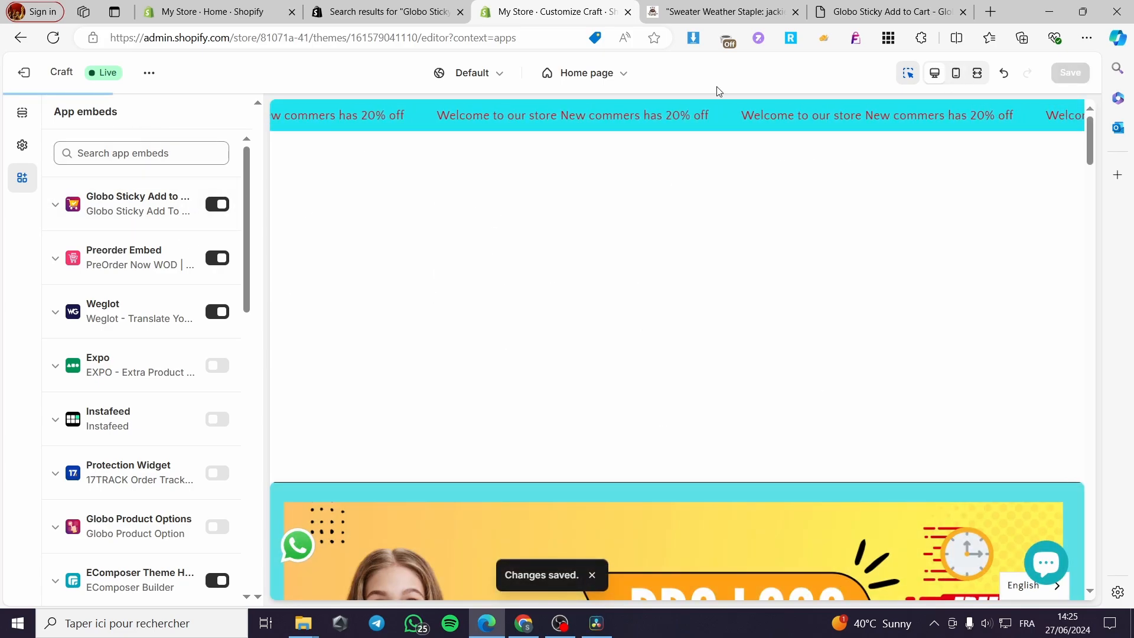
- Reload the sweater's product page, hide the Shopify preview bar and examine the sticky bar with its Buy Now button further down
left_click(697, 5)
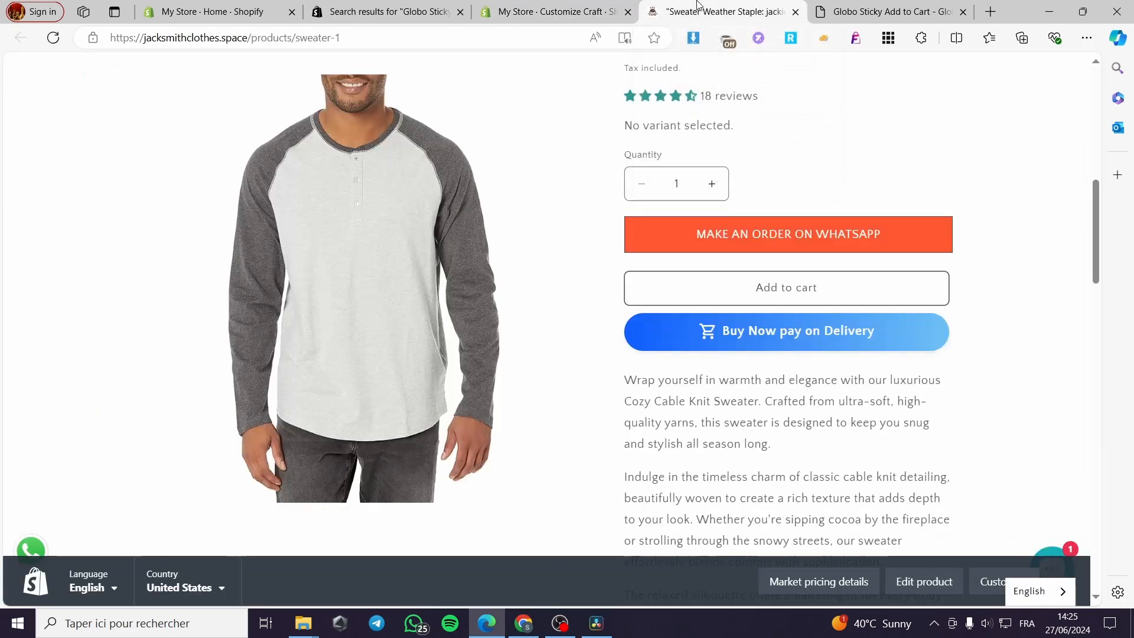
scroll(590, 378, "up", 5)
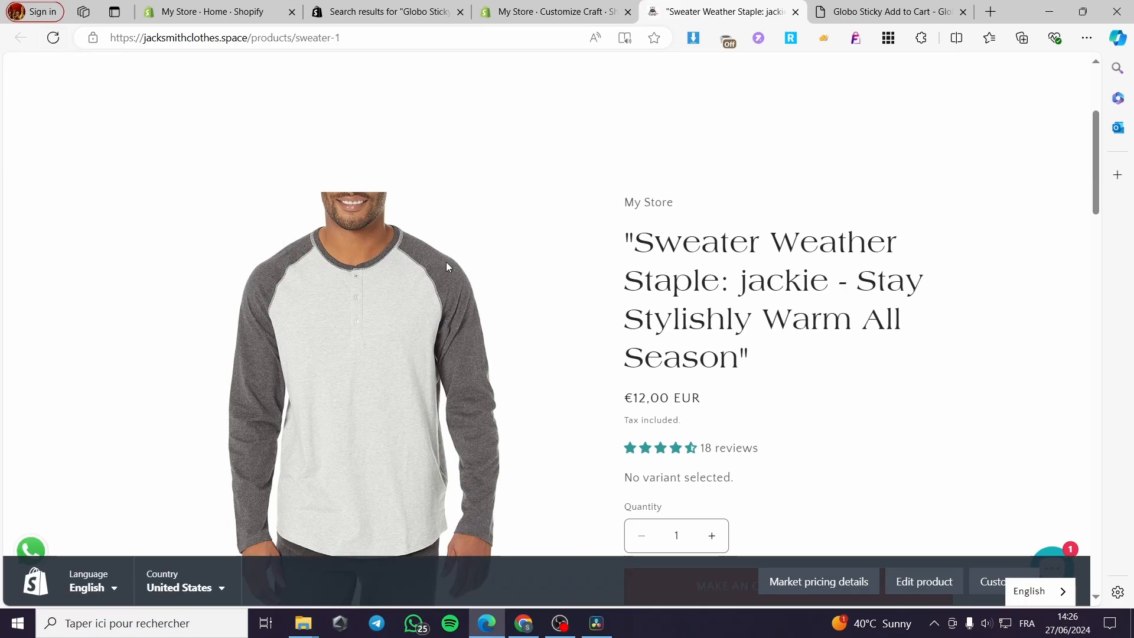
left_click(59, 40)
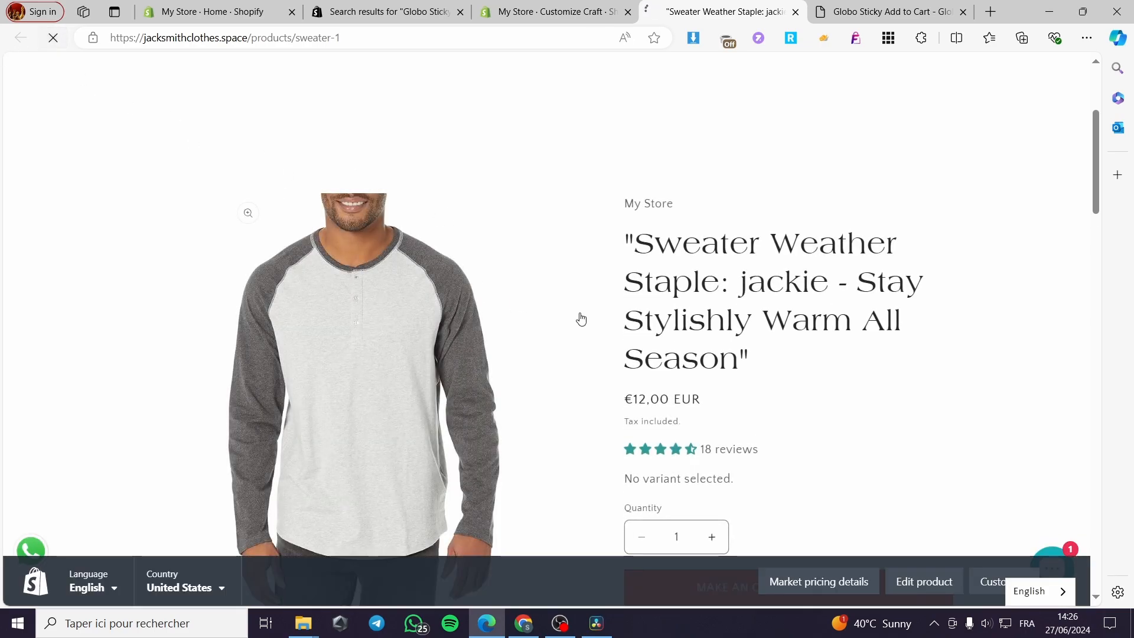
scroll(762, 304, "down", 3)
scroll(761, 301, "down", 3)
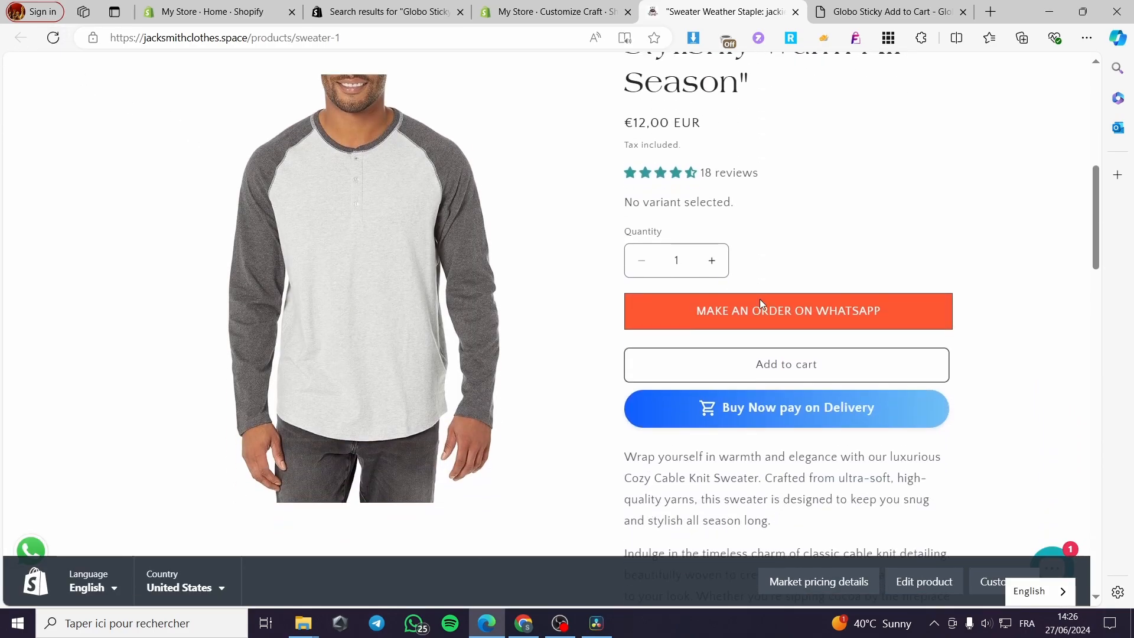
left_click(1063, 576)
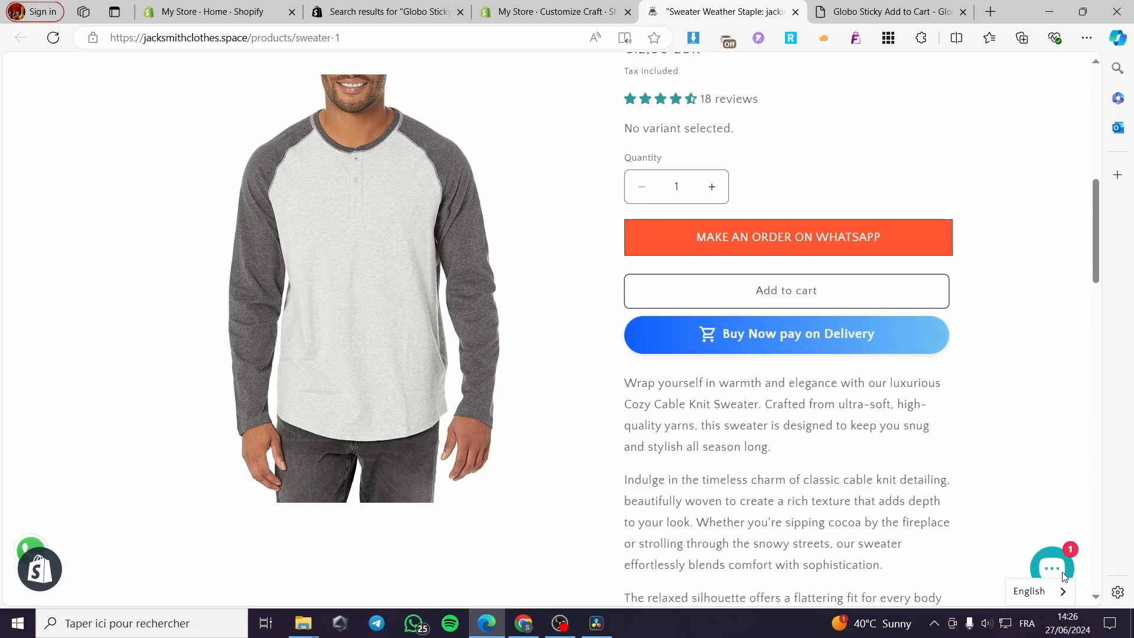
scroll(859, 423, "down", 10)
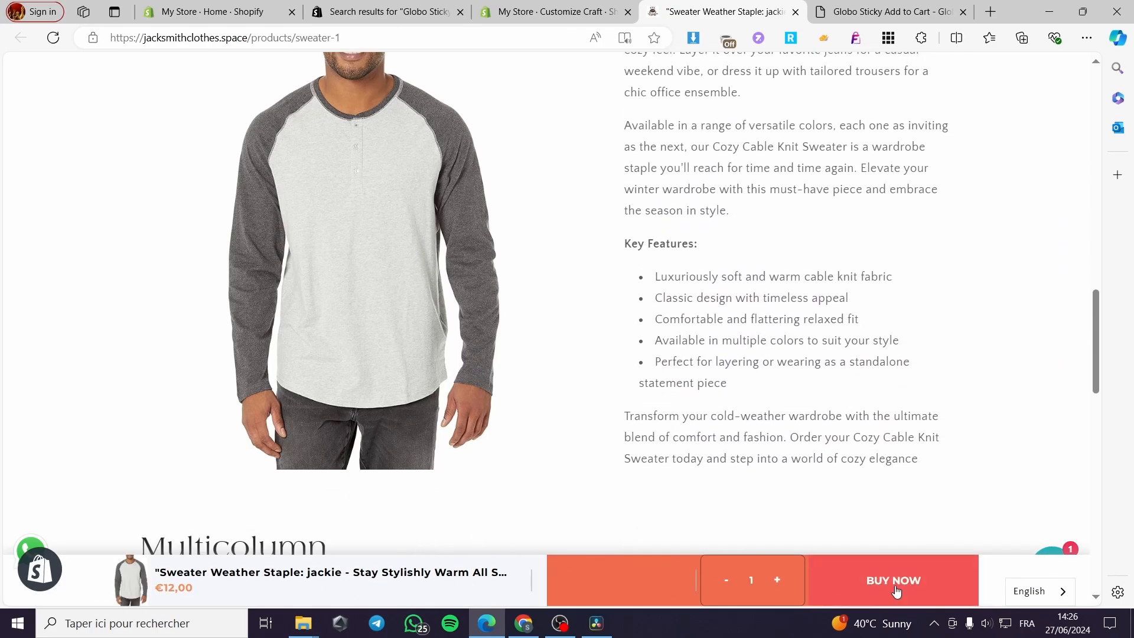
scroll(238, 591, "down", 4)
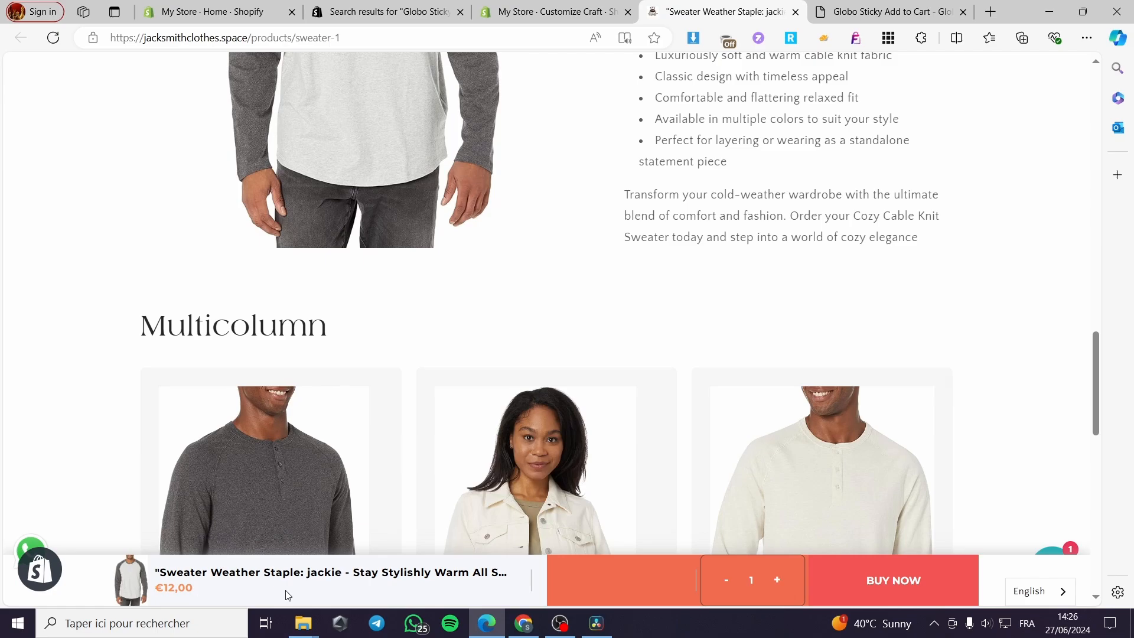
- Compare the standard Add to cart section on the sweater's product page with the sticky bar shown further down
scroll(288, 595, "up", 14)
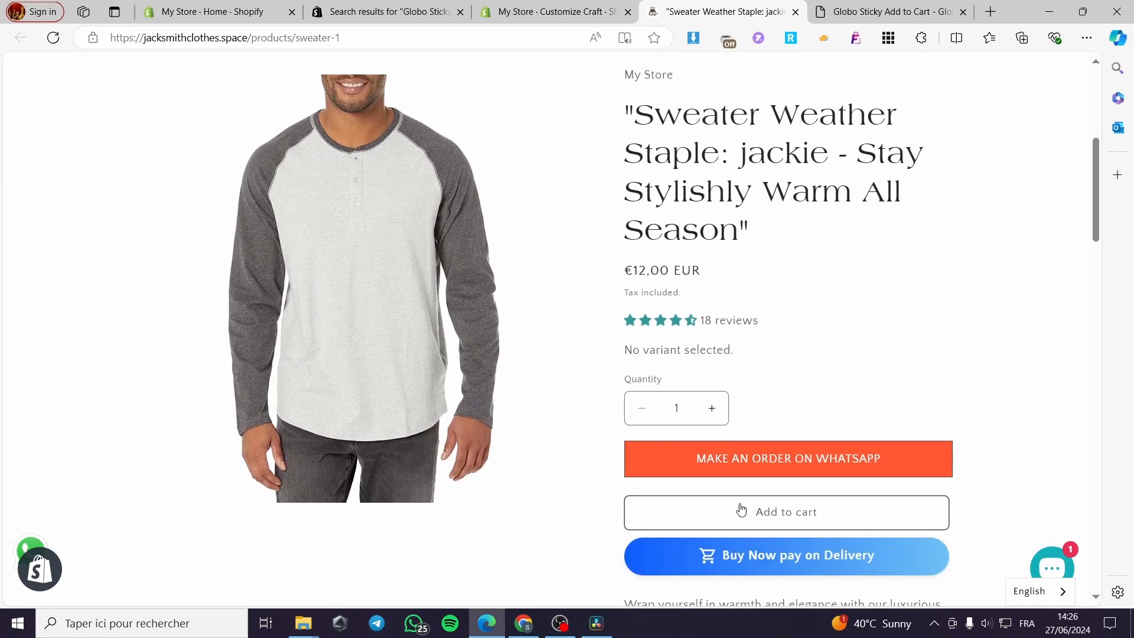
scroll(802, 505, "down", 1)
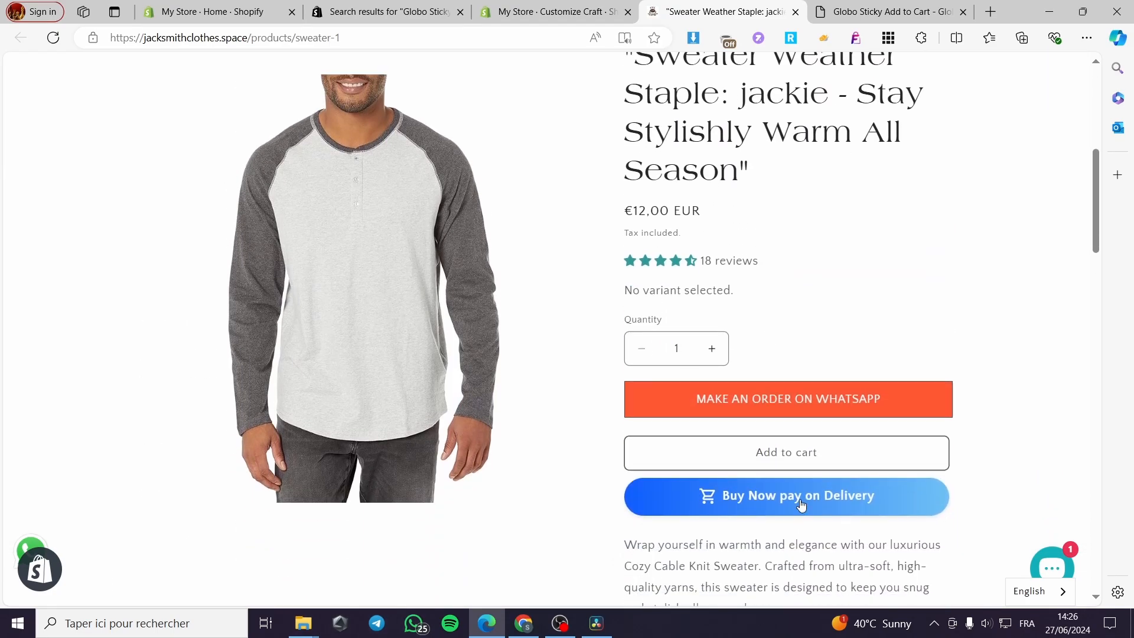
scroll(802, 505, "down", 10)
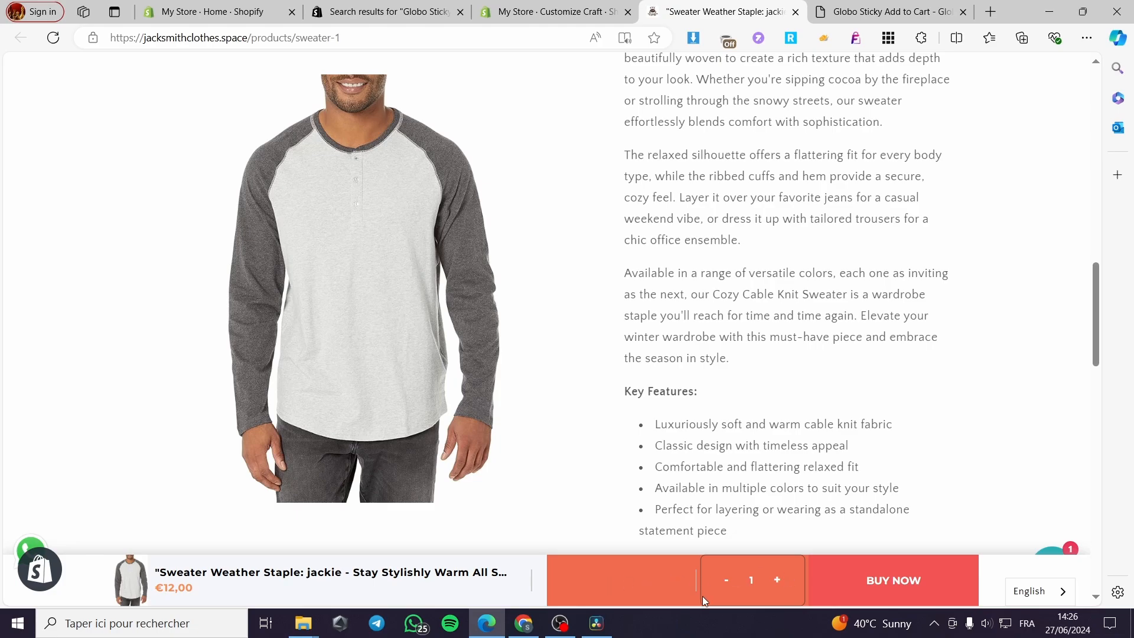
scroll(665, 583, "up", 12)
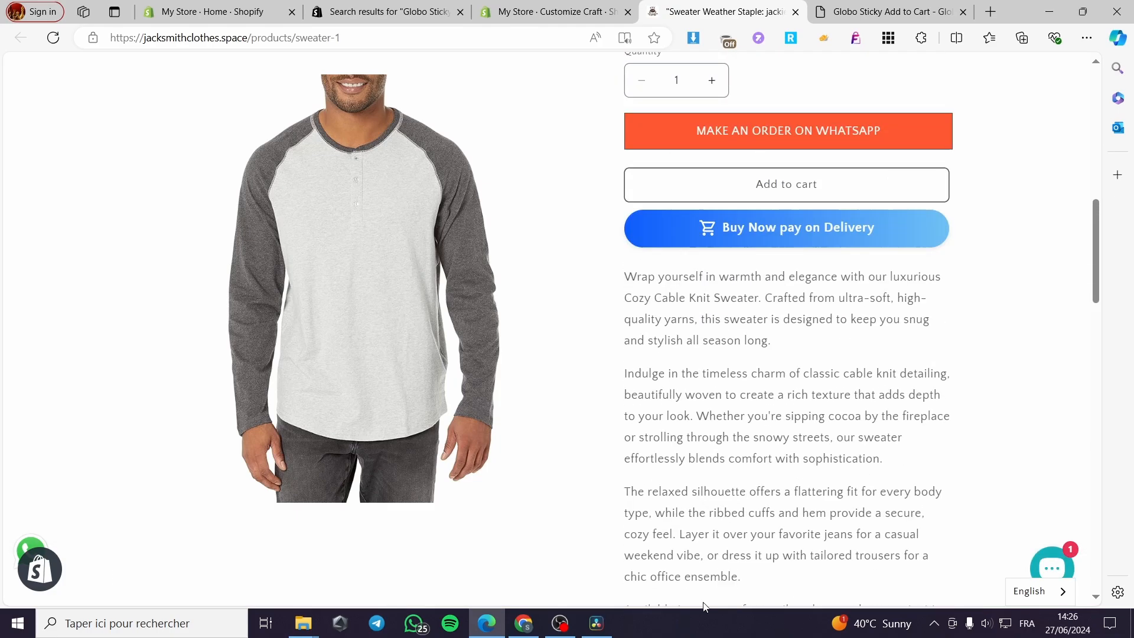
scroll(825, 452, "down", 10)
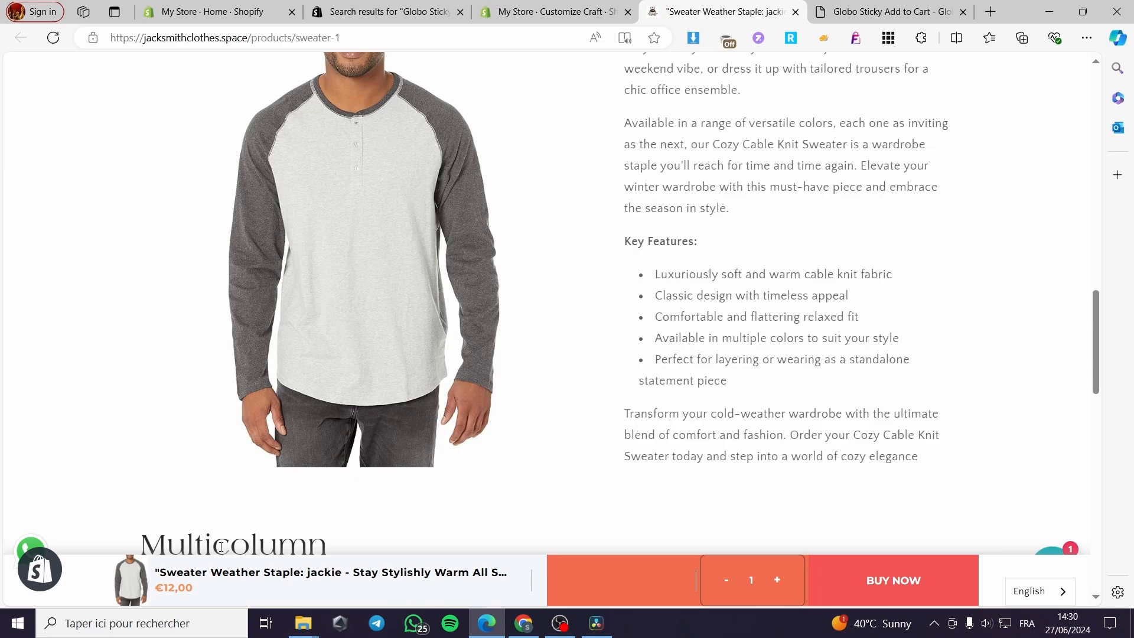
- Return to the Shopify admin home, search for "globo" and open the Globo Sticky Add To Cart app
left_click(550, 12)
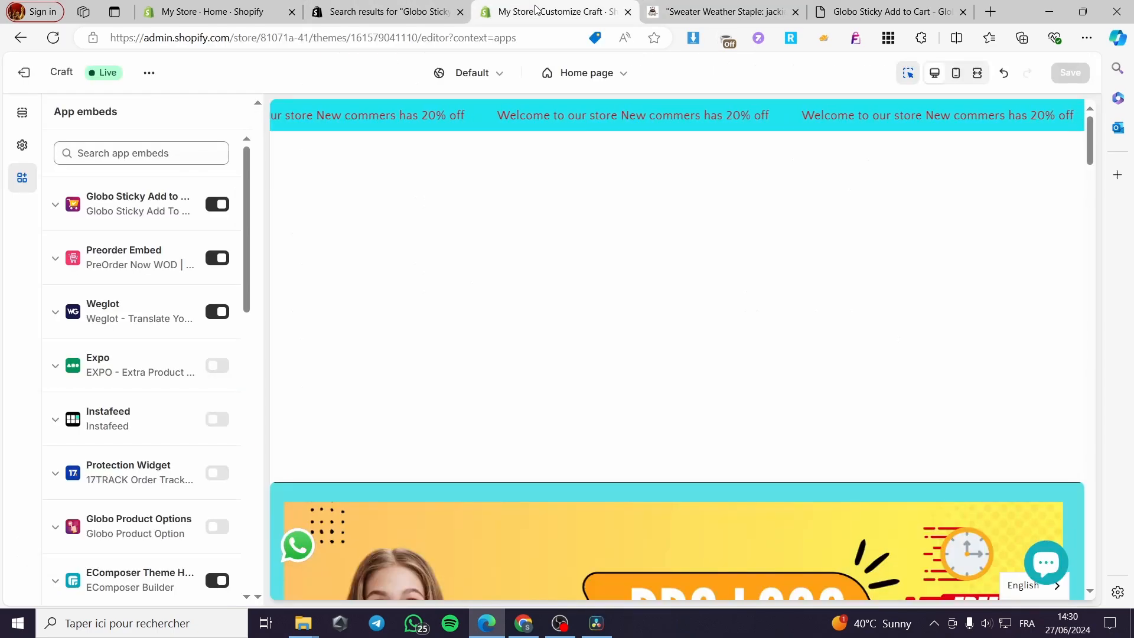
left_click(200, 7)
scroll(136, 461, "down", 10)
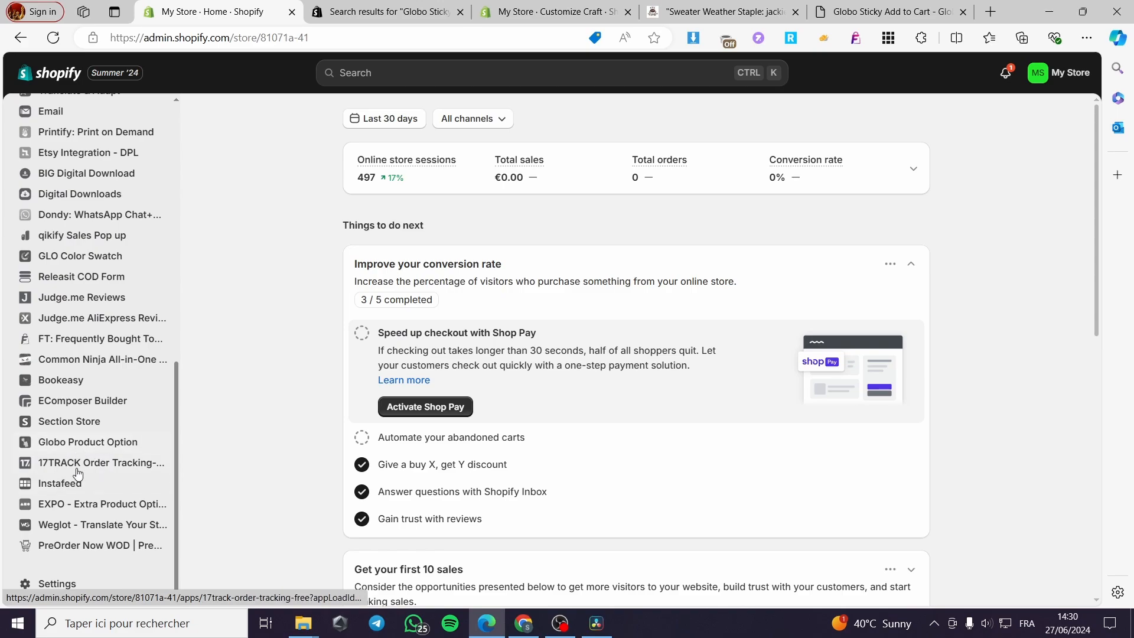
left_click(450, 75)
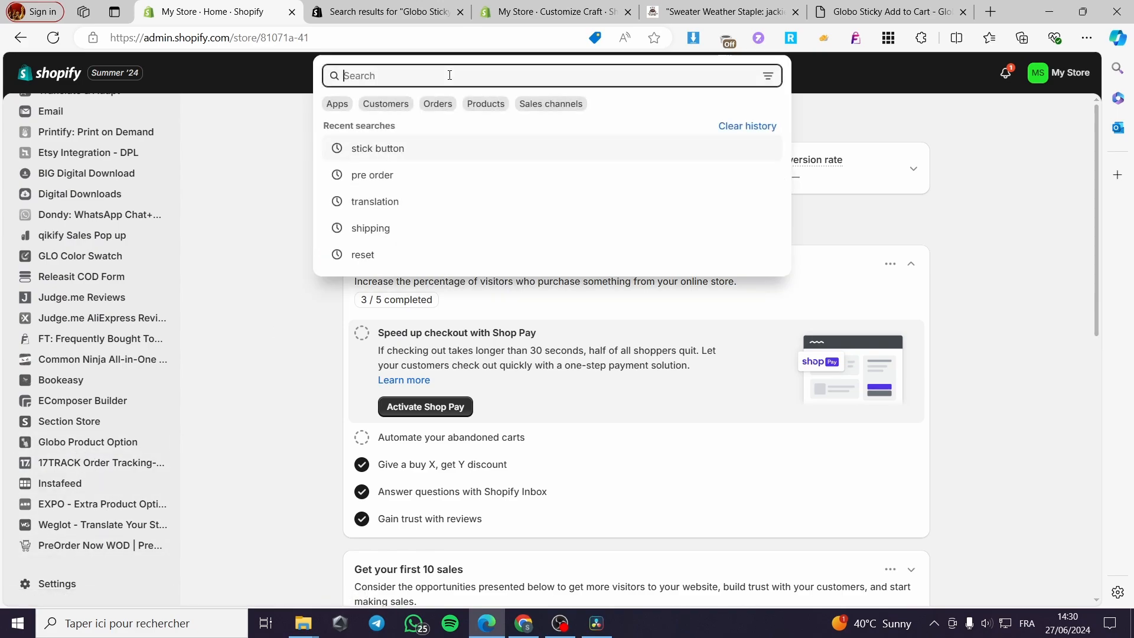
type("globo")
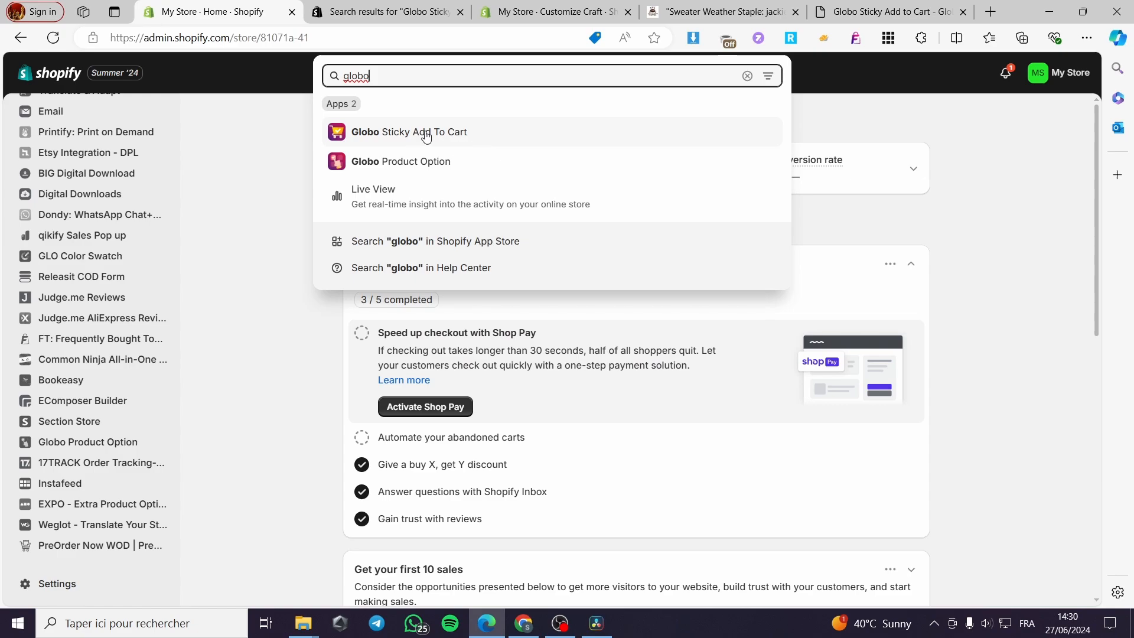
left_click(426, 134)
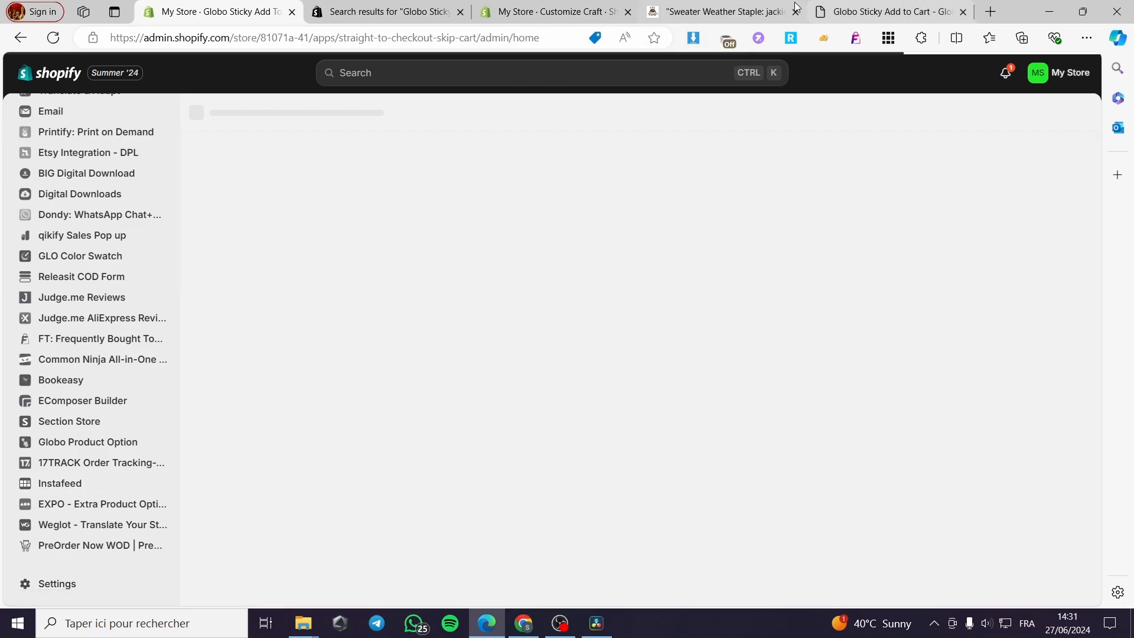
- Check the sticky bar template settings page, and return to the Globo Sticky Add To Cart dashboard to look through it
left_click(880, 12)
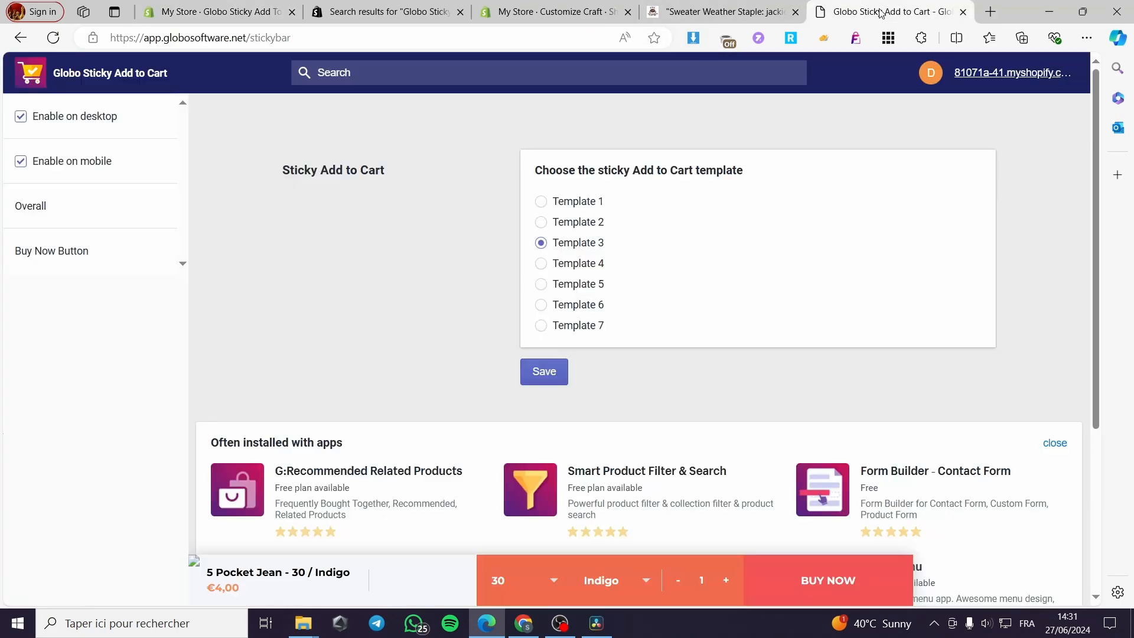
left_click(175, 5)
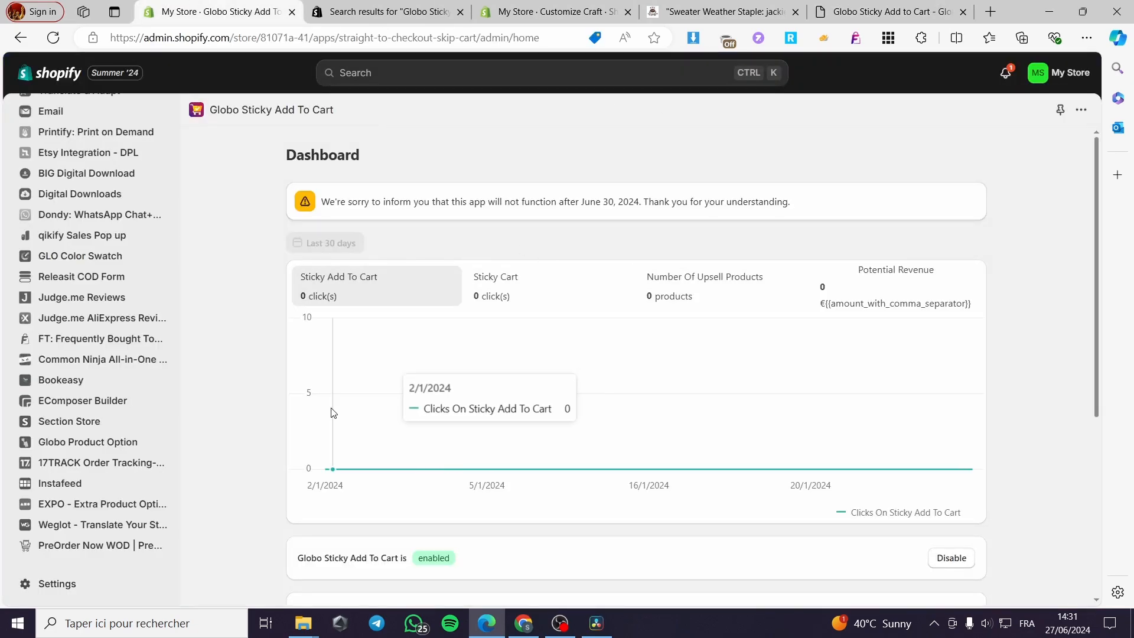
scroll(355, 402, "down", 5)
scroll(374, 398, "up", 5)
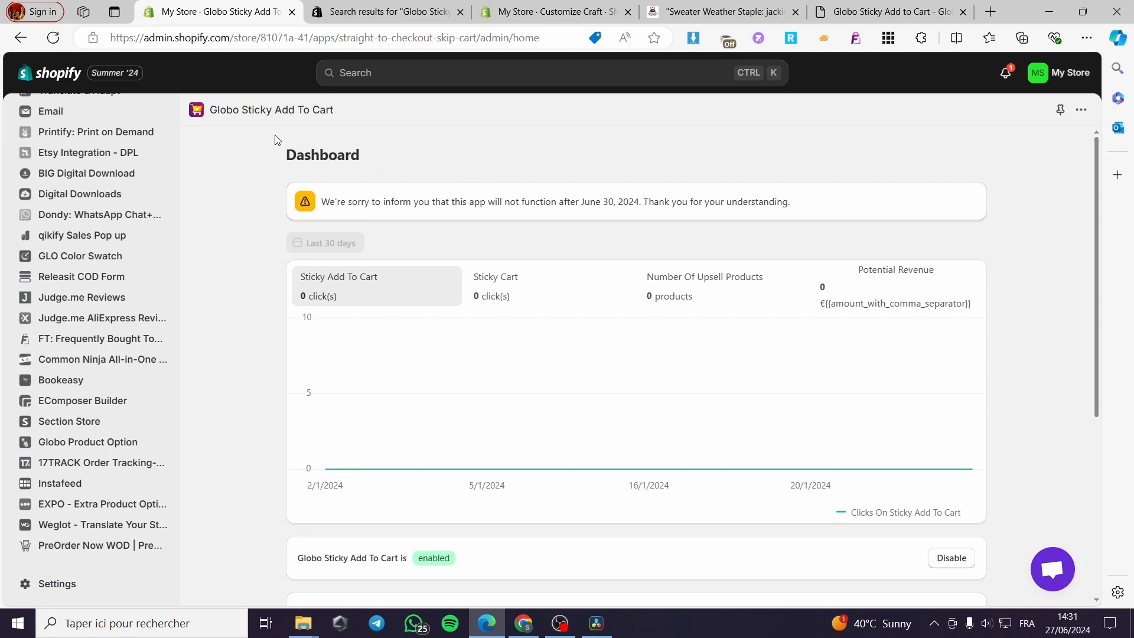
- Try to search the Shopify admin for "add to cart sticky button"
left_click(386, 73)
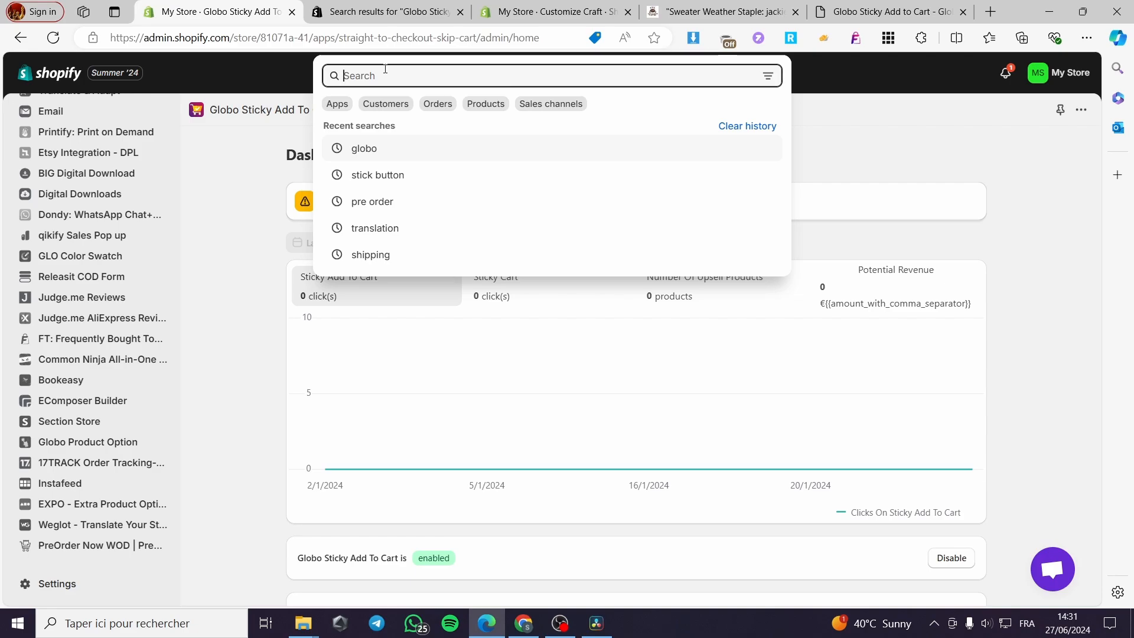
type("add ")
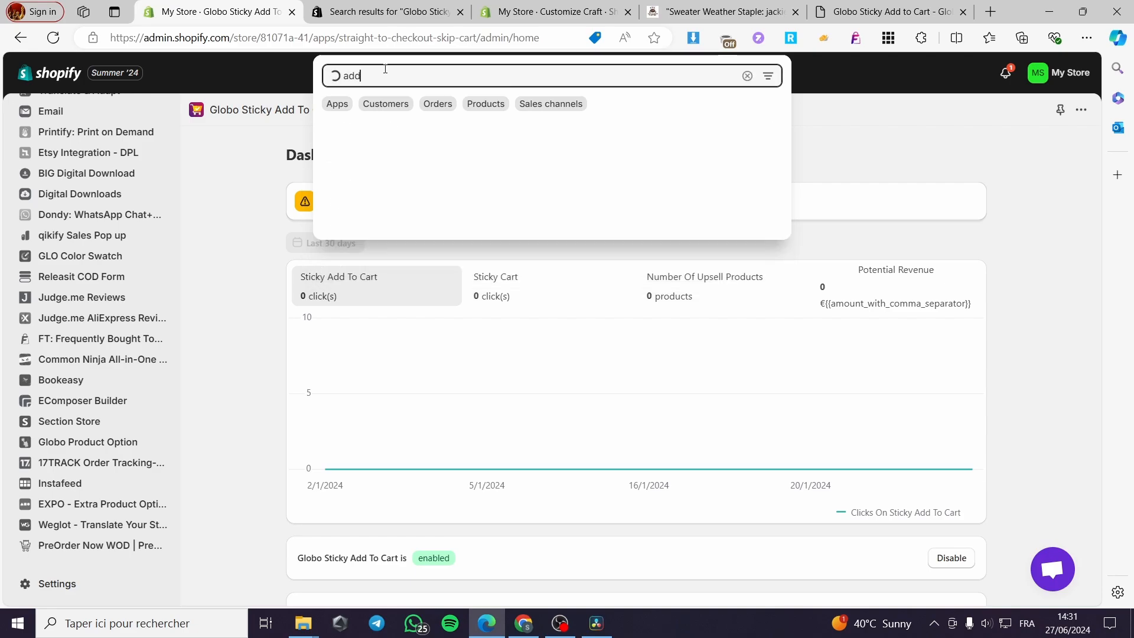
type("to cart")
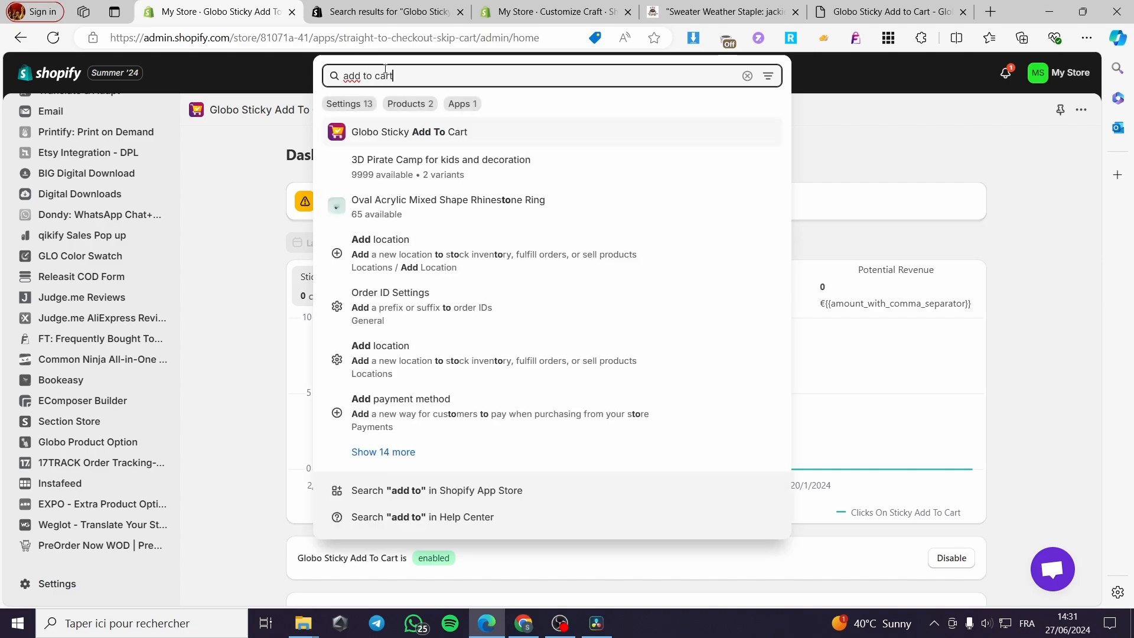
type(" sti")
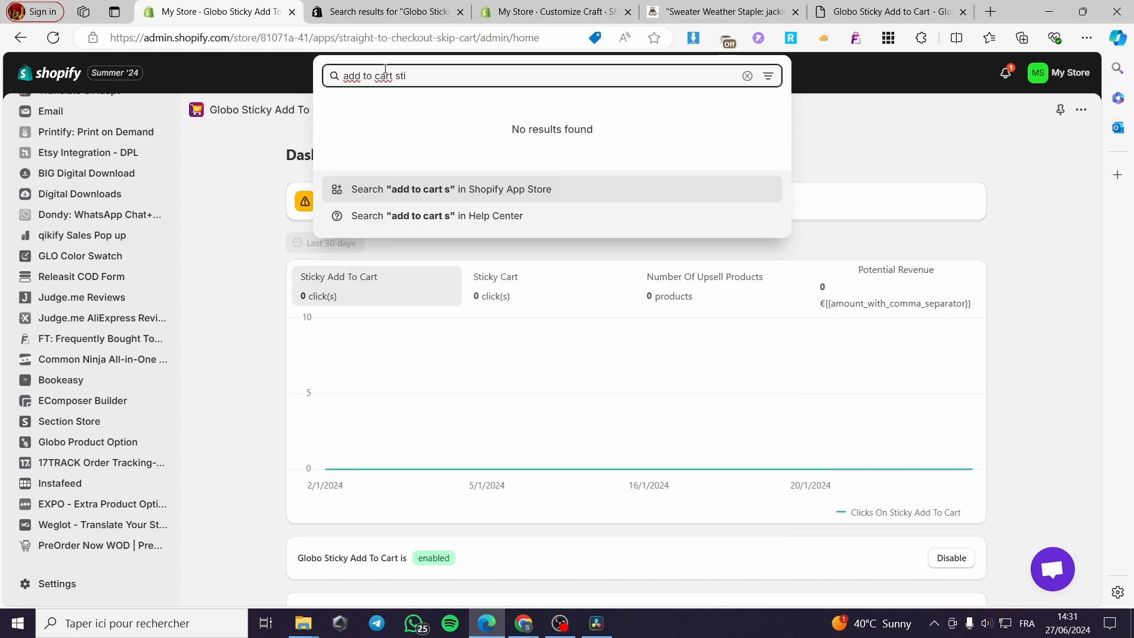
type("cky button")
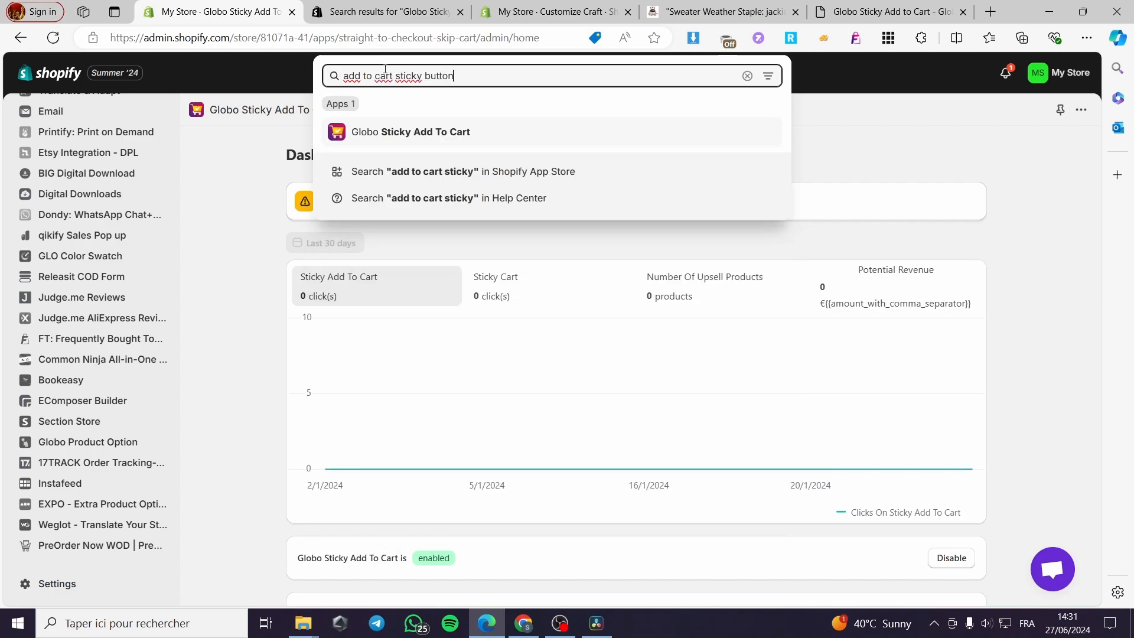
key("Return")
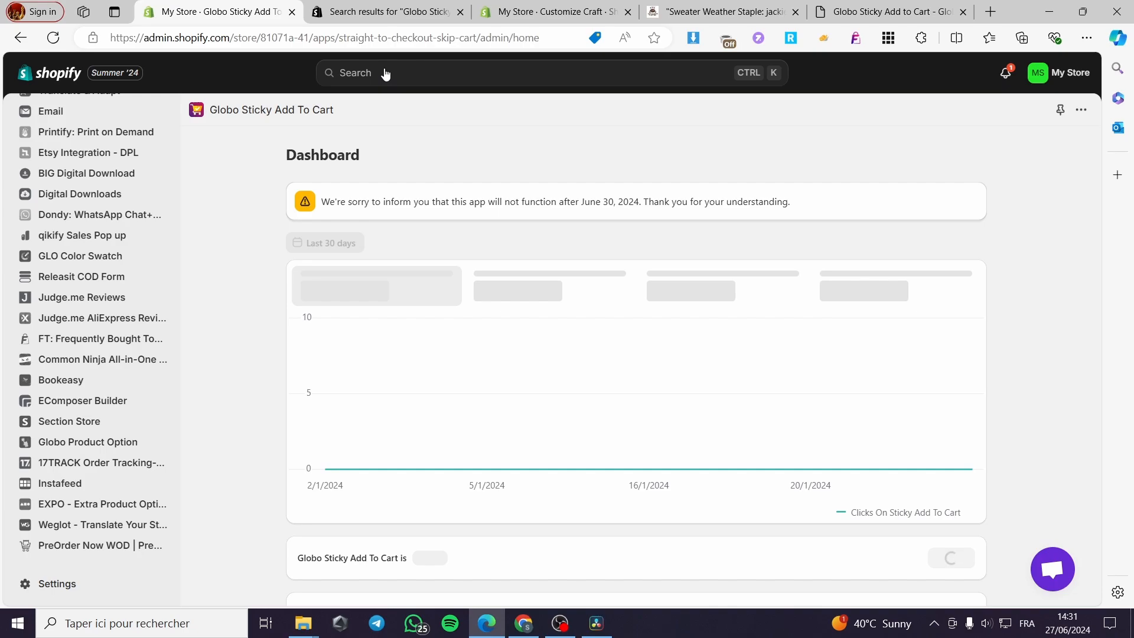
left_click(385, 73)
left_click(260, 137)
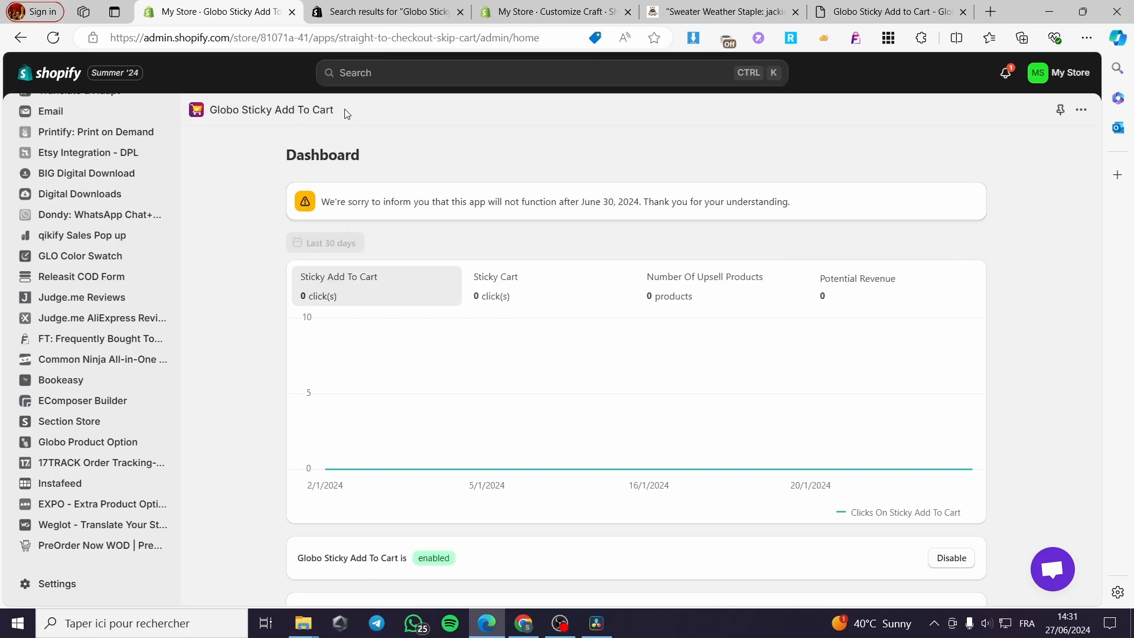
- Search the Shopify App Store for "Sticky Add To Cart", copied from the app's title, and close the old search results and theme editor tabs
left_click_drag(346, 114, 242, 112)
key("ctrl+c")
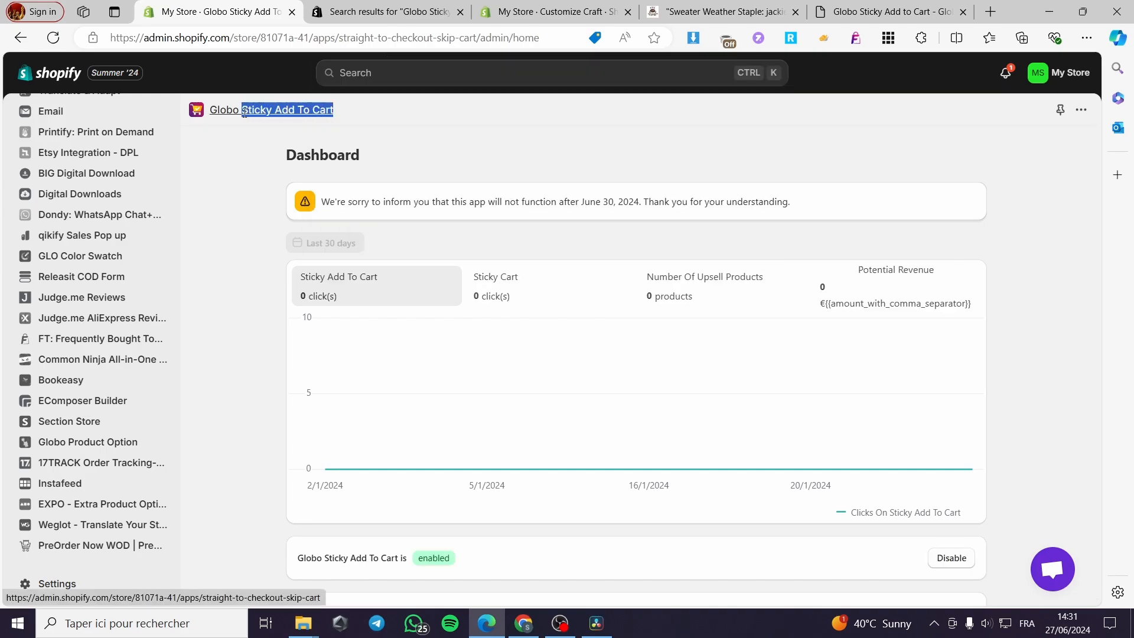
left_click(429, 82)
key("ctrl+v")
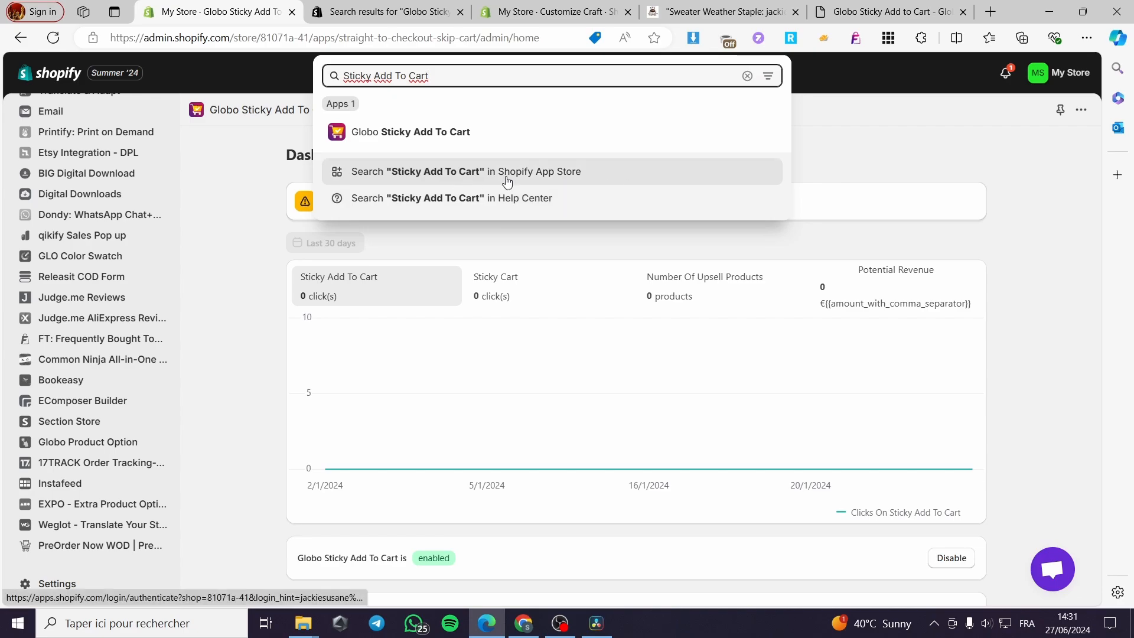
left_click(507, 179)
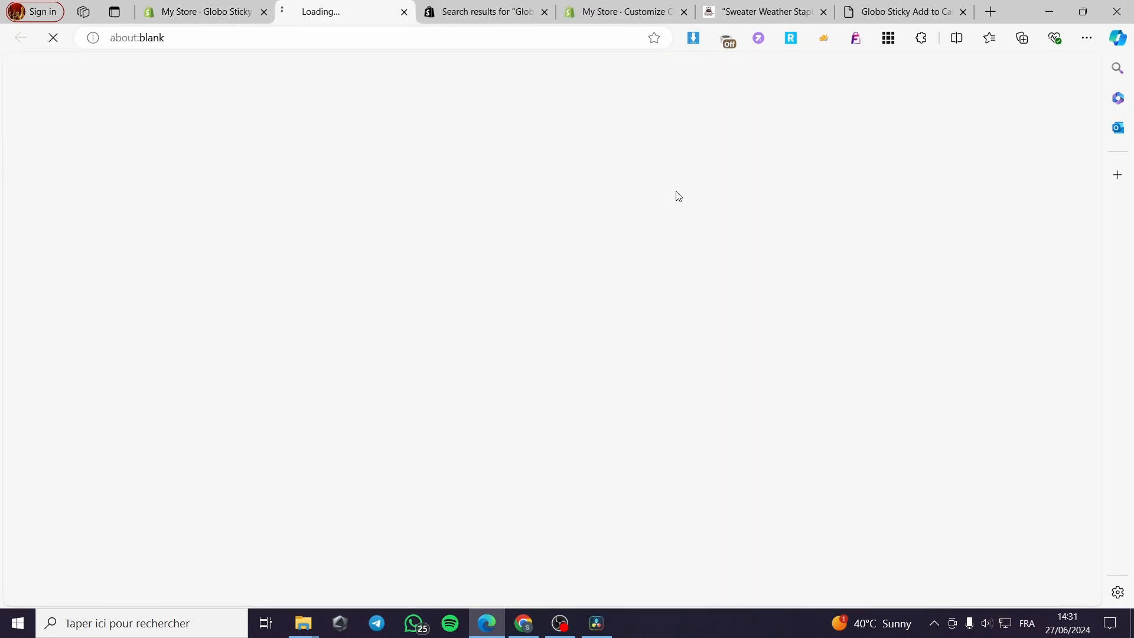
left_click(544, 13)
left_click(544, 12)
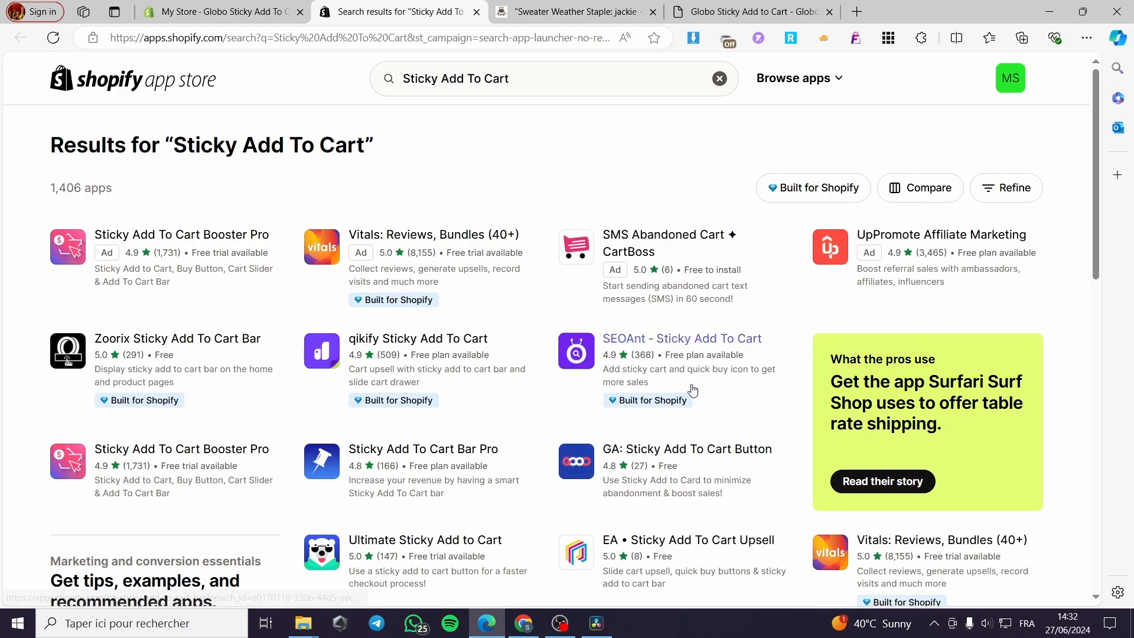
- In the Globo app's sticky bar settings, try other templates, choose Template 5 and save it
left_click(746, 11)
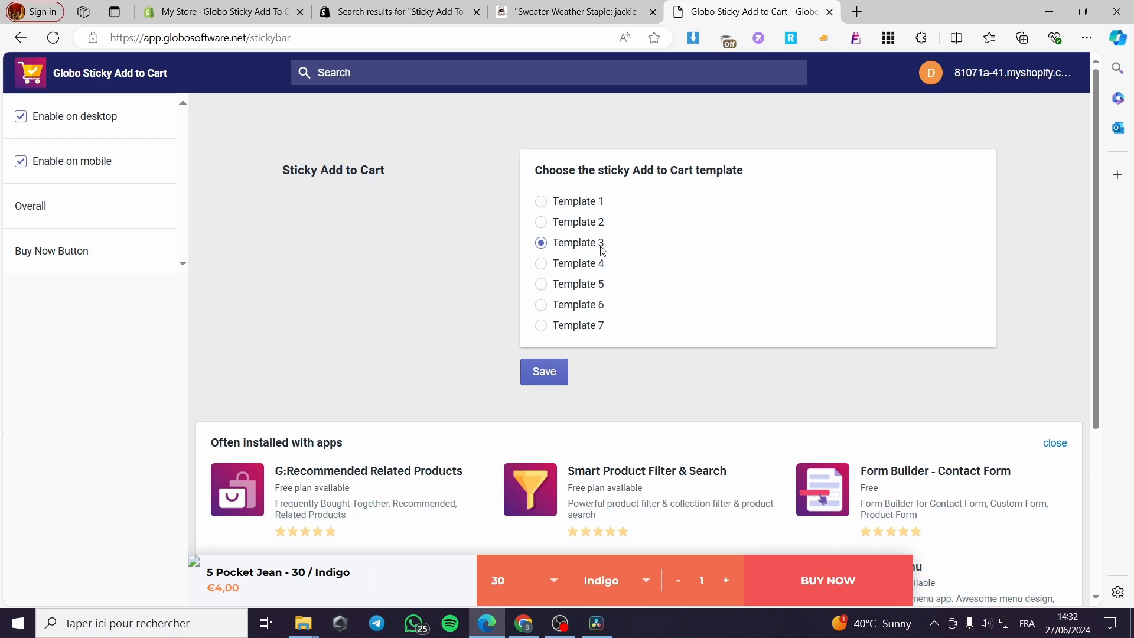
left_click(592, 264)
left_click(593, 284)
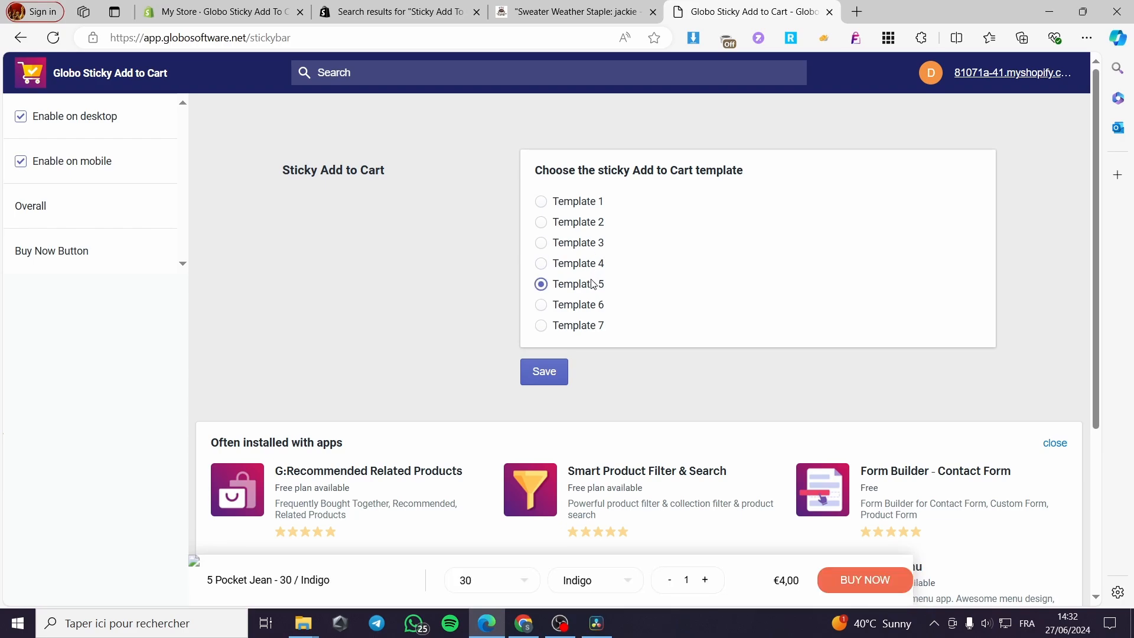
left_click(594, 304)
left_click(587, 285)
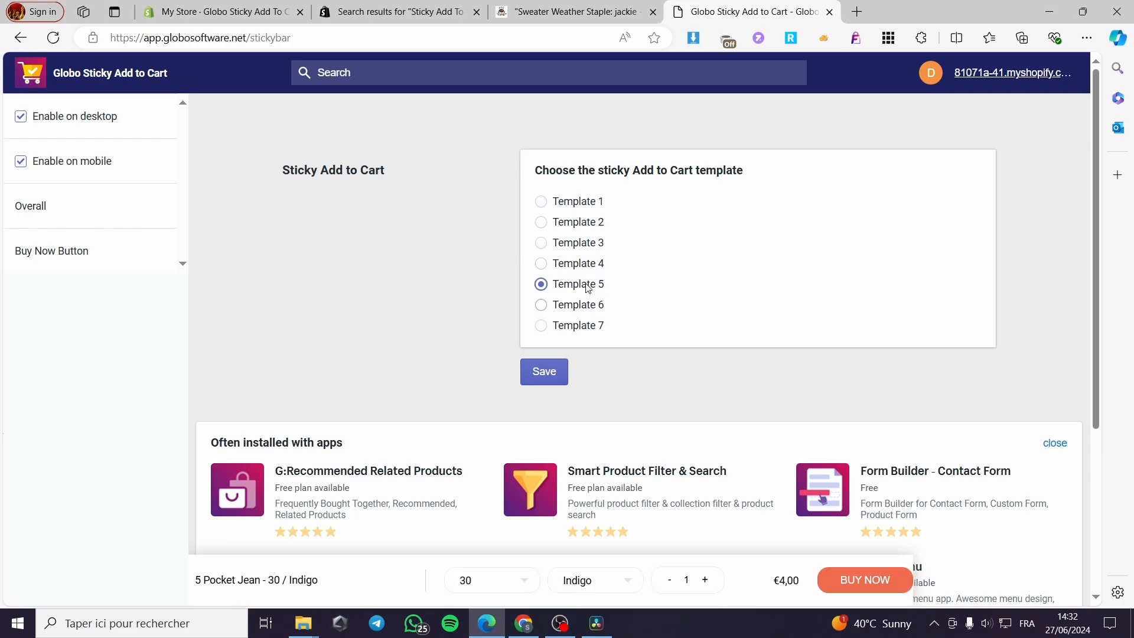
left_click(539, 375)
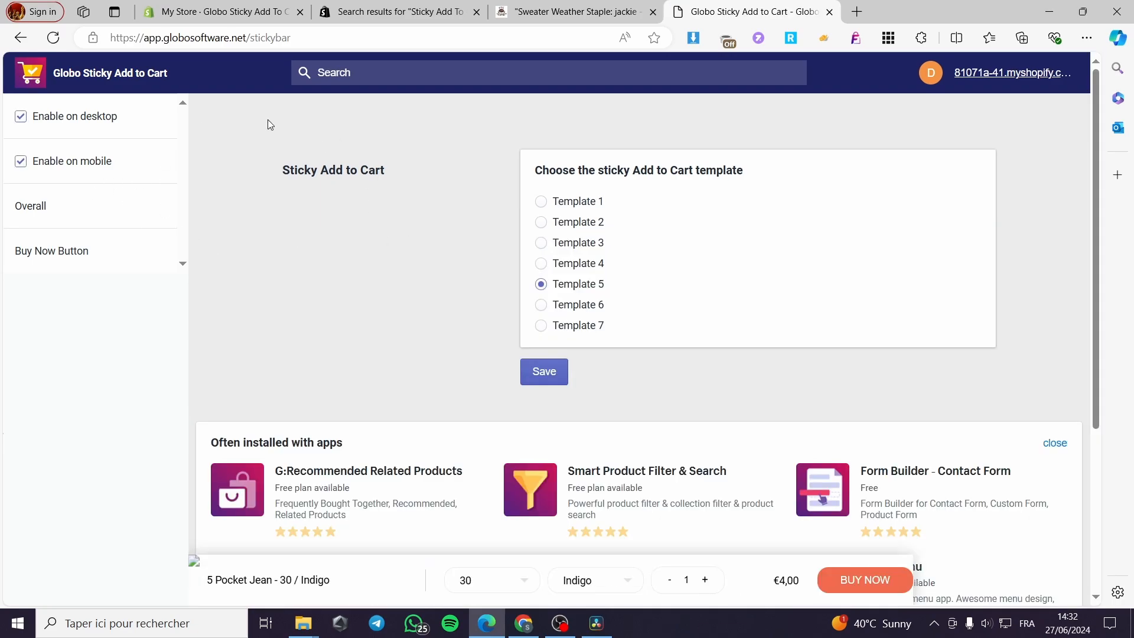
- Reload the sweater's product page to check the sticky bar's template, and return to the App Store's Sticky Add To Cart results
left_click(567, 11)
scroll(562, 410, "up", 10)
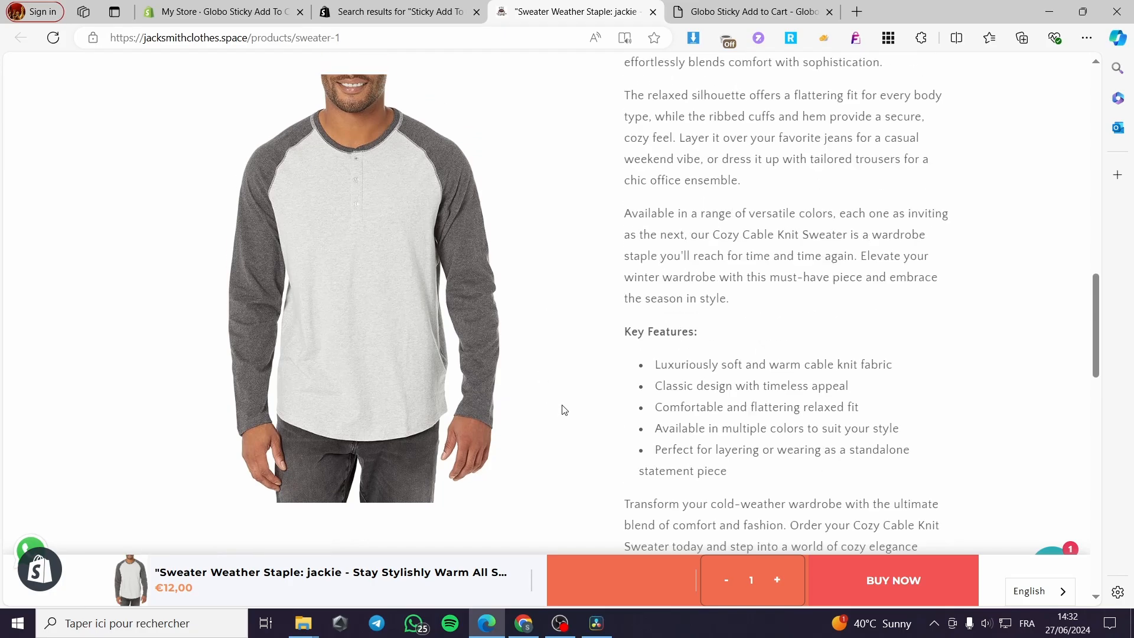
left_click(53, 39)
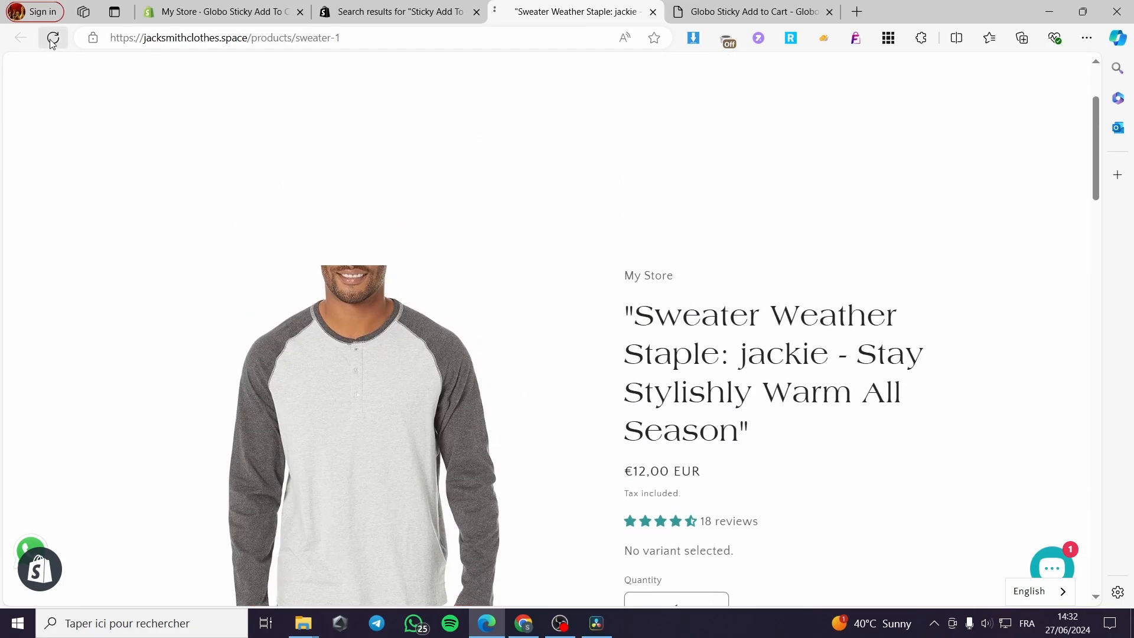
scroll(545, 261, "down", 10)
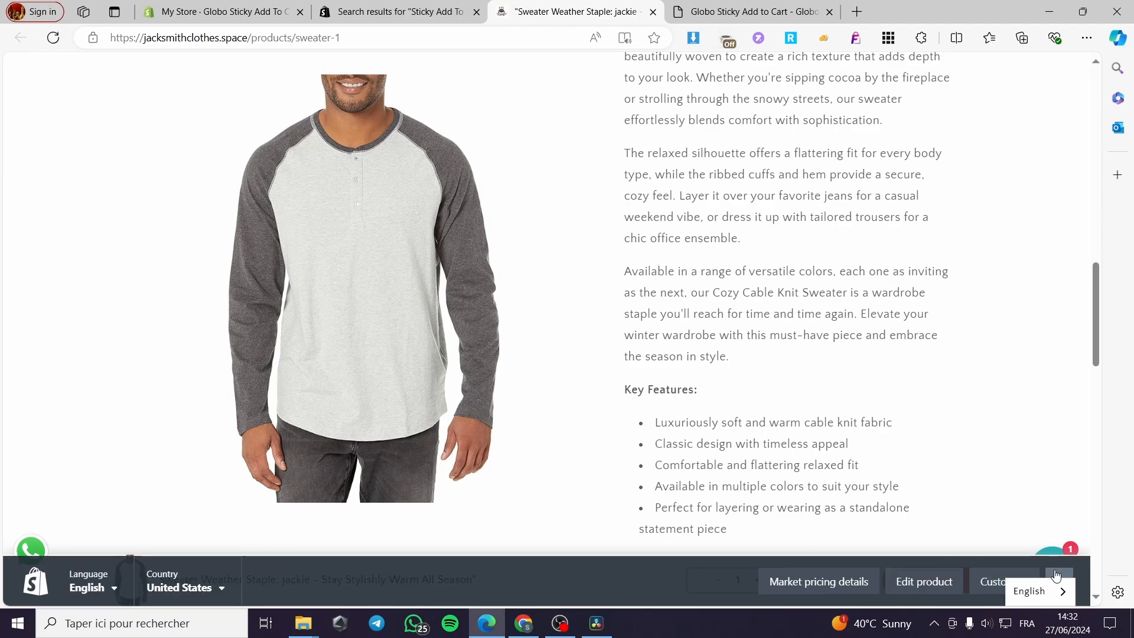
left_click(381, 11)
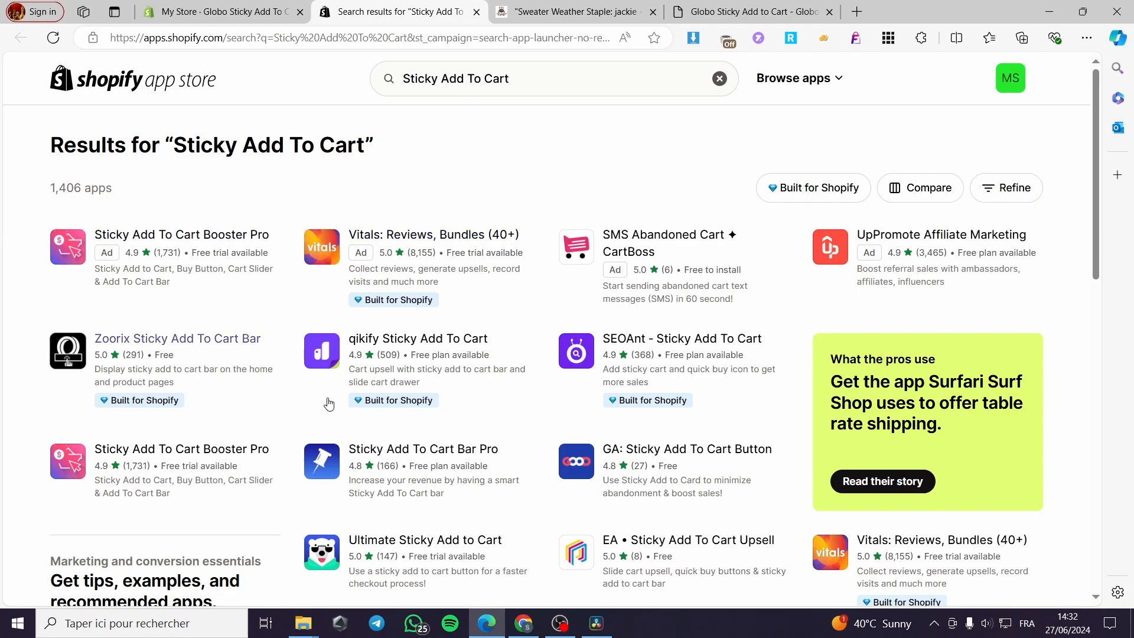